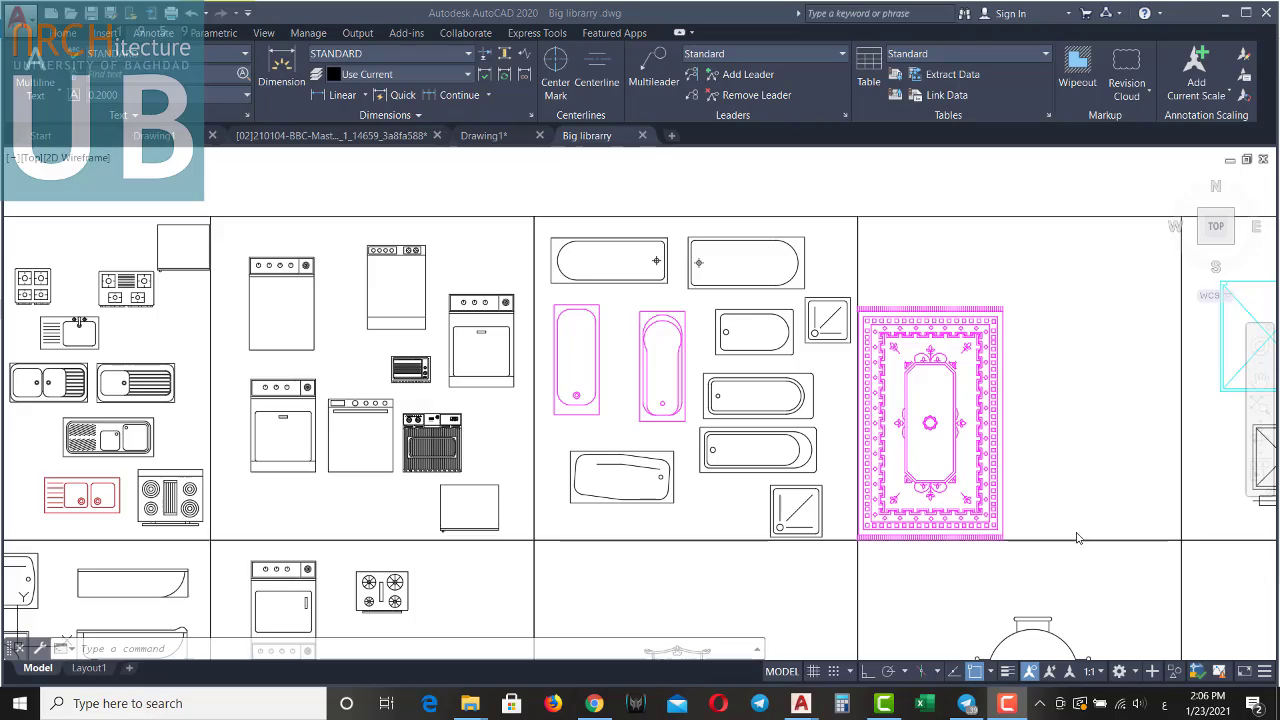
Zoom through the Big library to the beds and sofa sets and pick a living-room sofa set.
scroll(720, 291, down, 2)
scroll(720, 291, down, 2)
scroll(720, 291, down, 2)
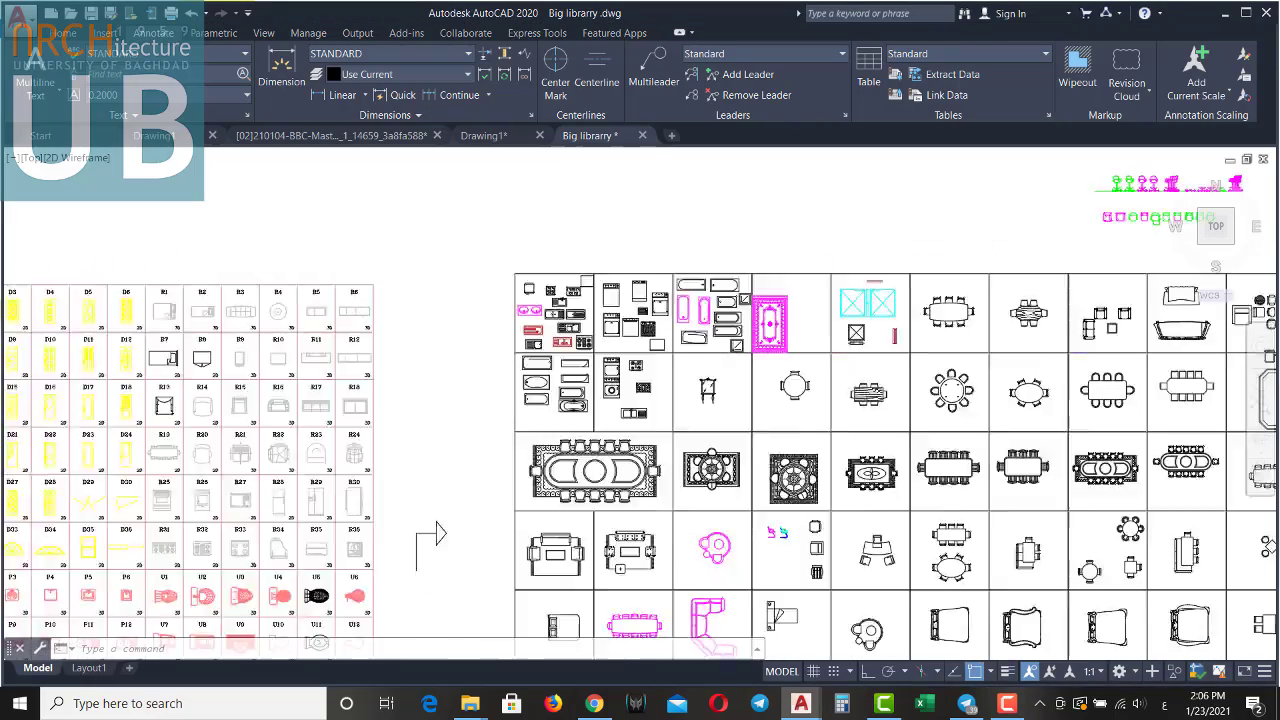
scroll(692, 352, down, 3)
scroll(692, 352, down, 2)
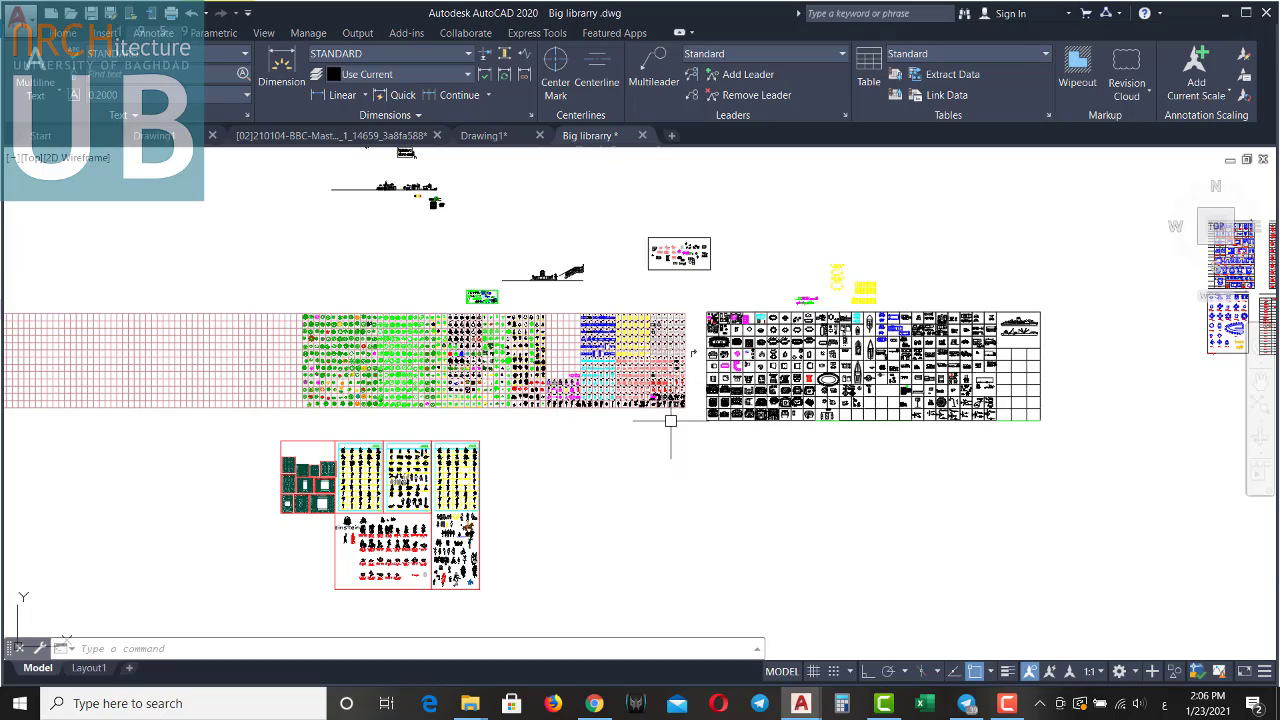
scroll(692, 352, up, 3)
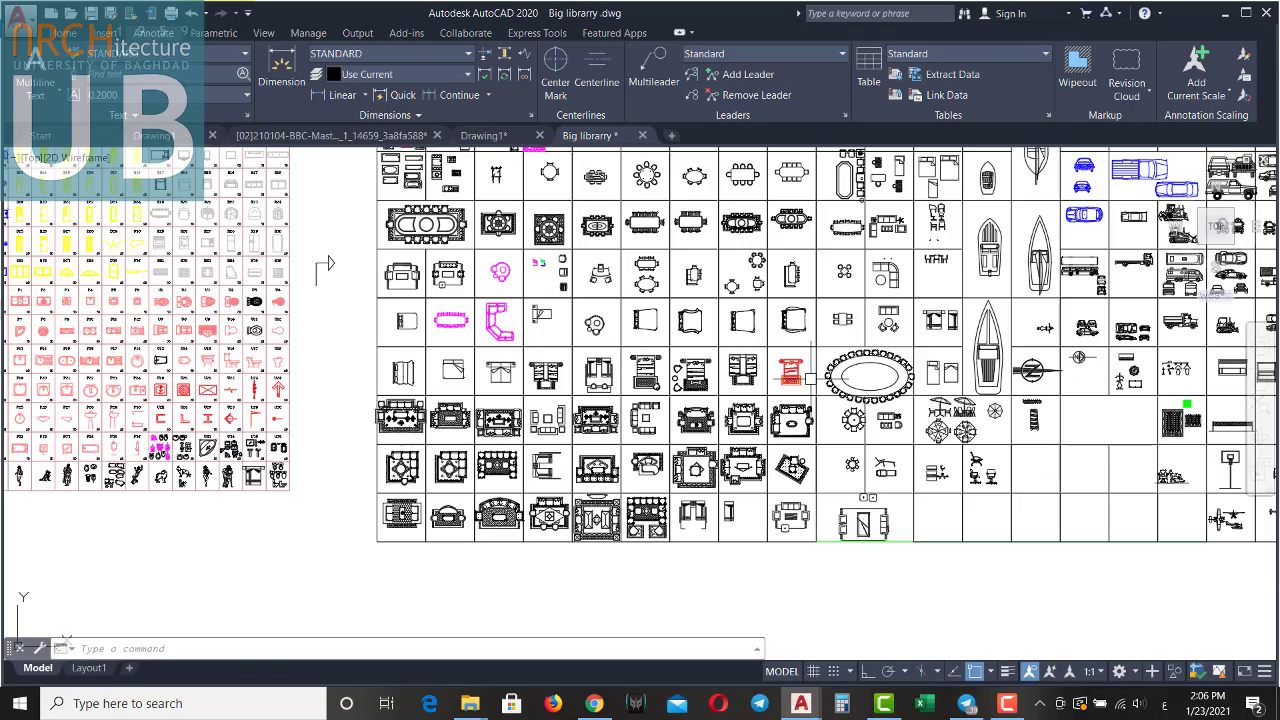
scroll(742, 465, up, 2)
scroll(742, 465, up, 1)
scroll(845, 345, up, 1)
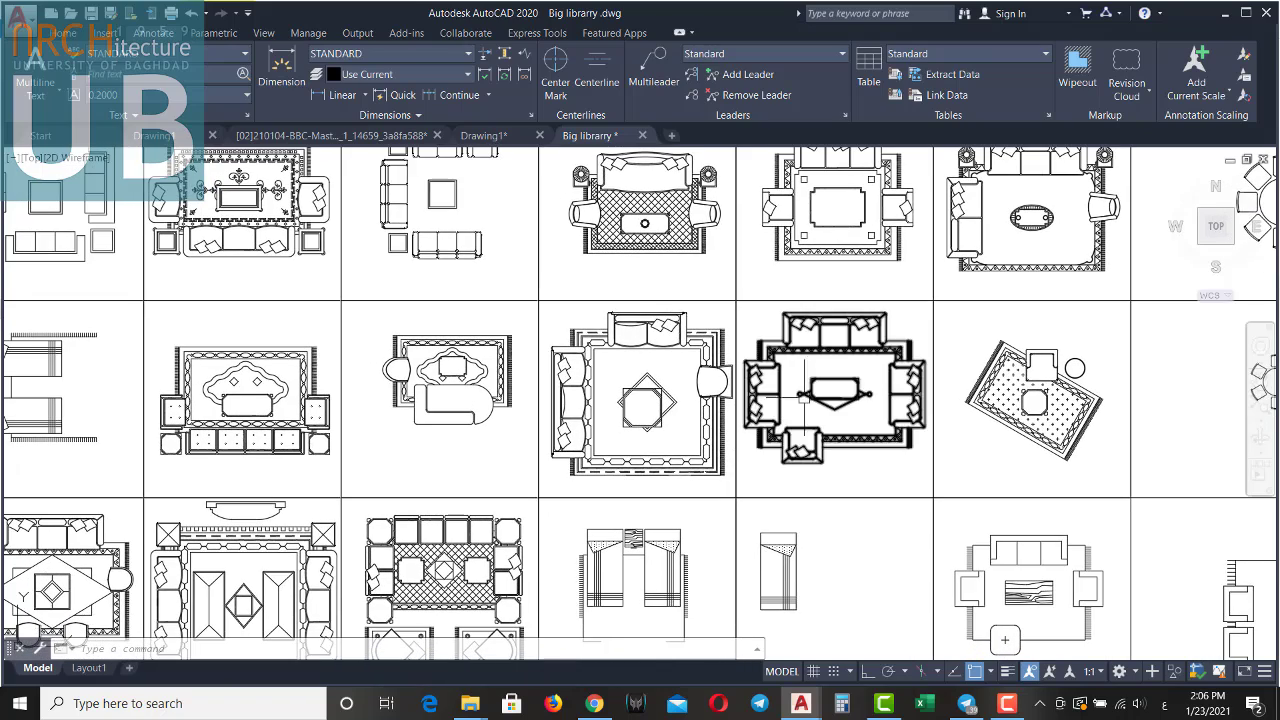
click(845, 345)
scroll(845, 345, down, 3)
scroll(836, 350, up, 1)
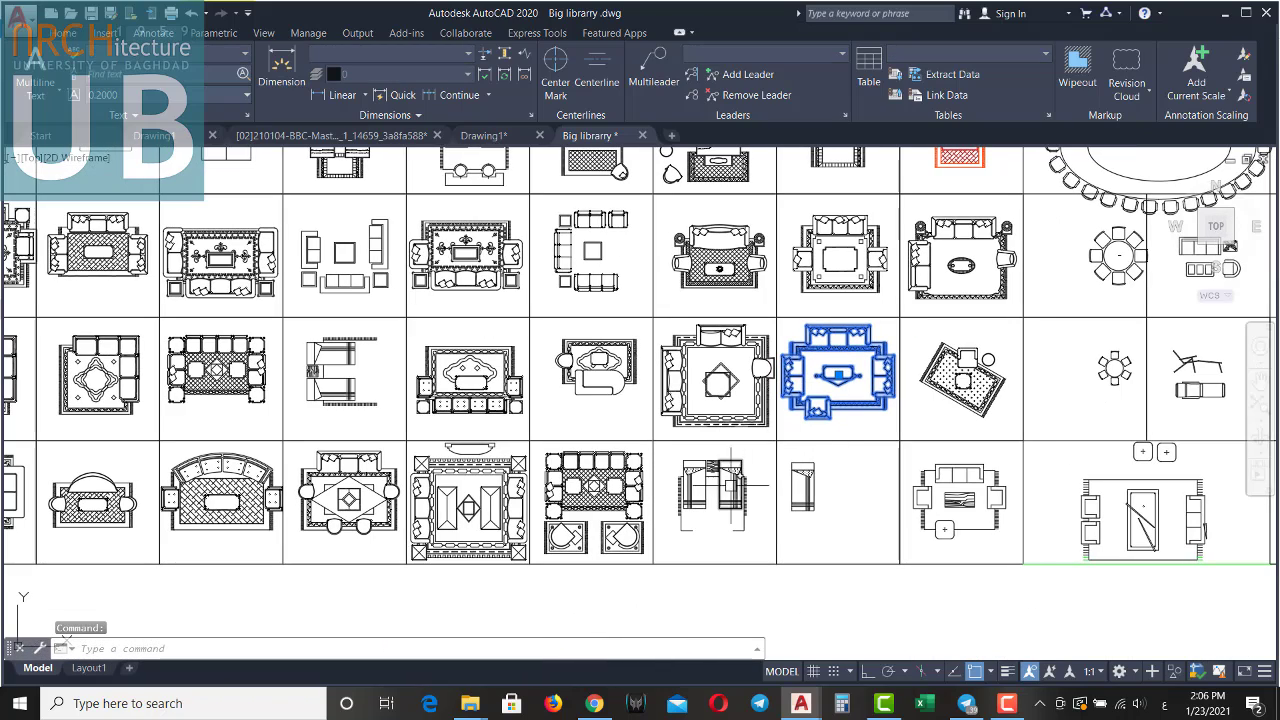
scroll(818, 410, down, 2)
scroll(720, 440, down, 1)
scroll(700, 450, up, 1)
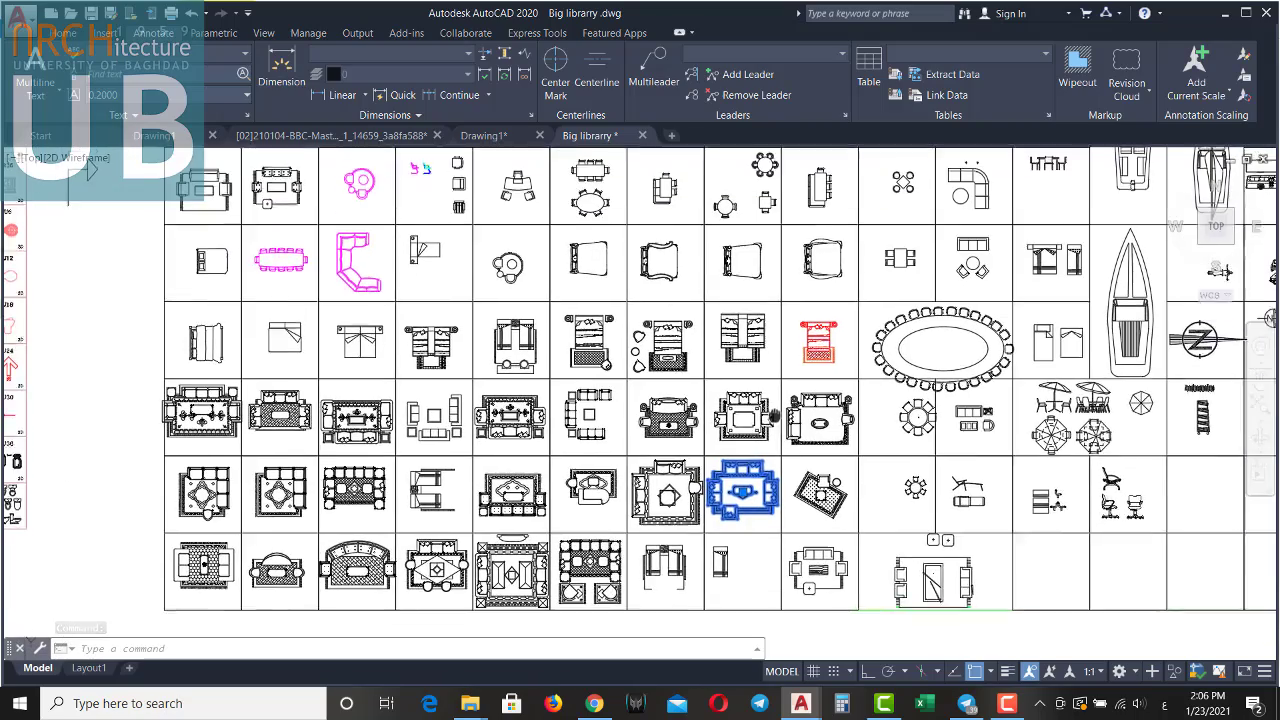
scroll(668, 375, up, 1)
scroll(650, 362, up, 3)
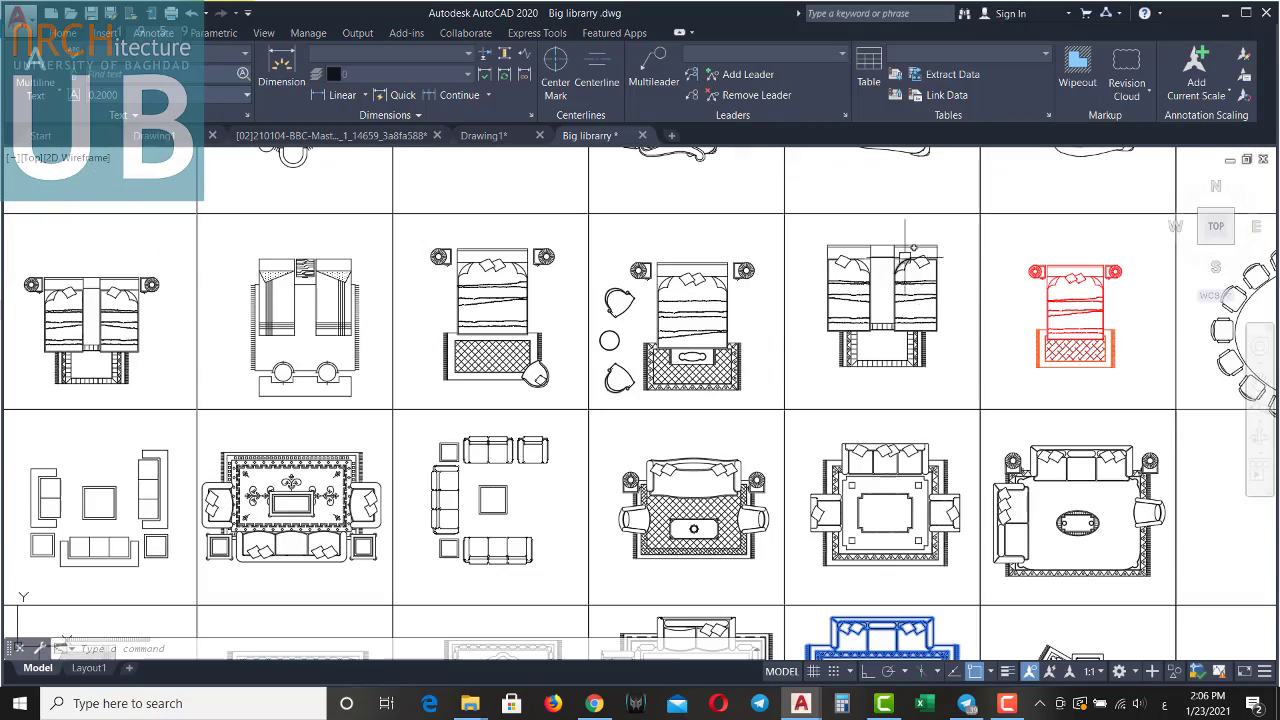
Select a bed block in the Big library.
click(814, 366)
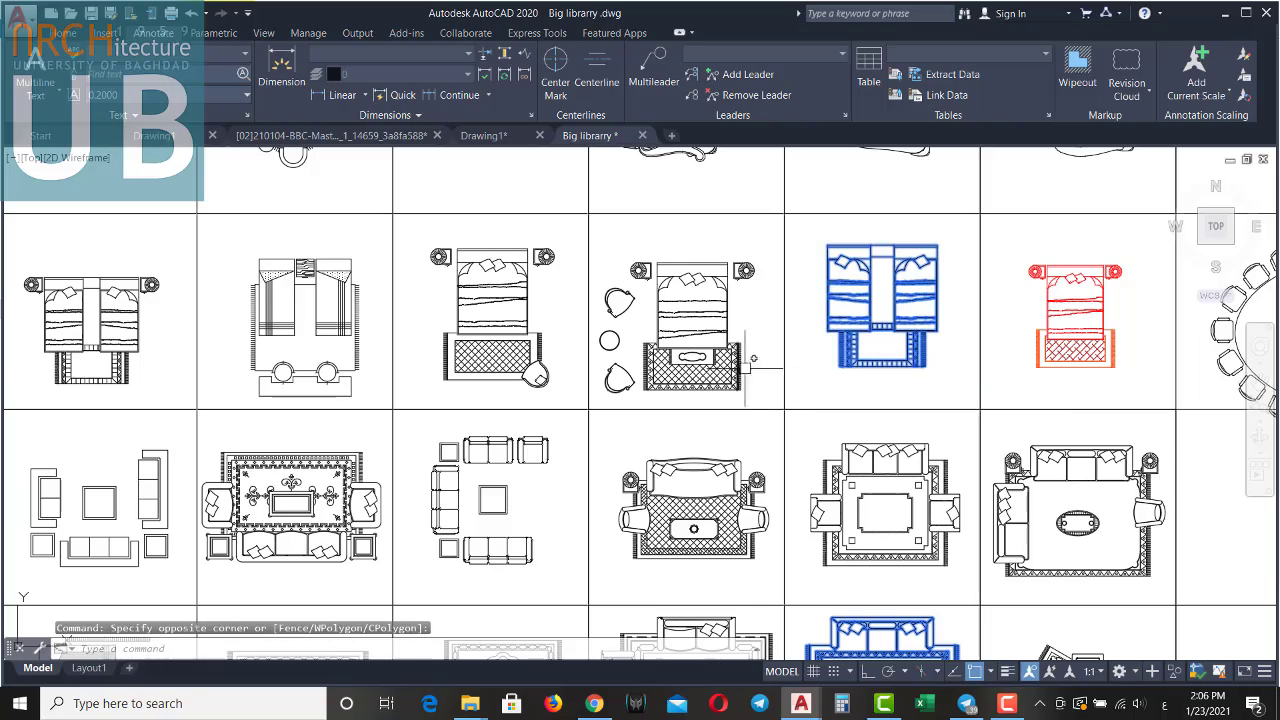
key(Escape)
scroll(1070, 320, down, 2)
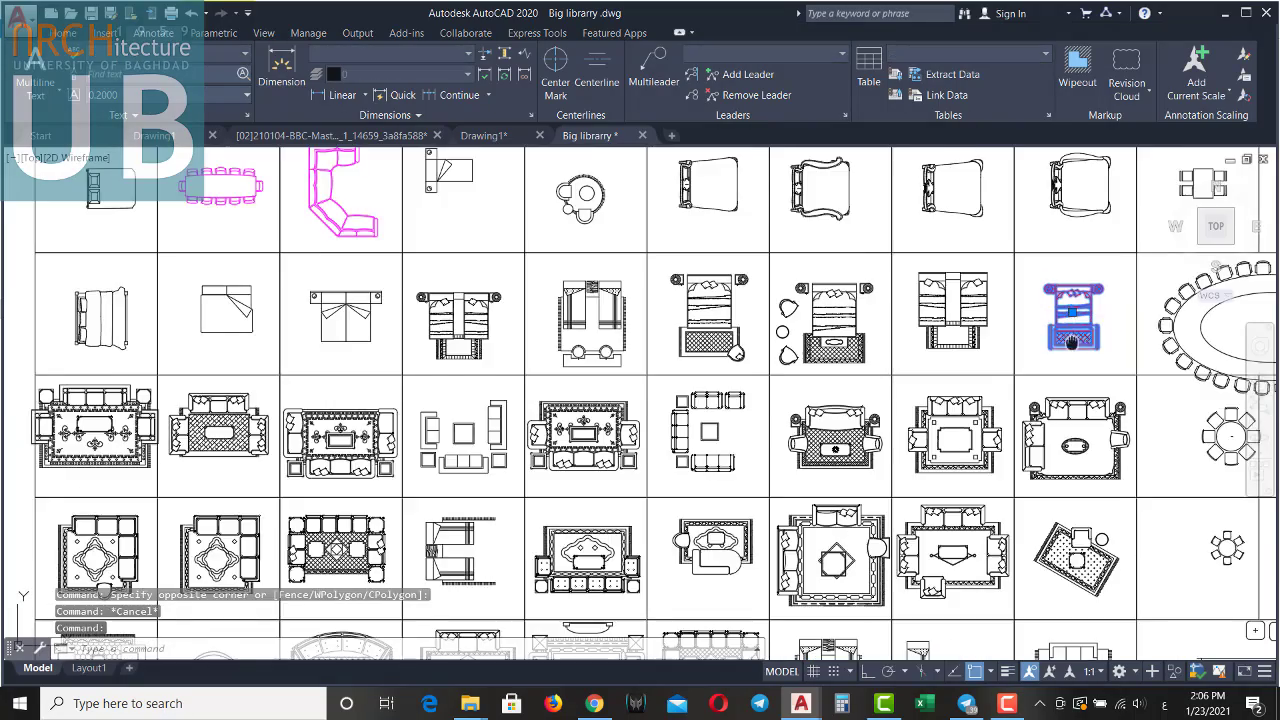
scroll(1000, 340, down, 1)
scroll(952, 366, up, 1)
scroll(643, 318, up, 3)
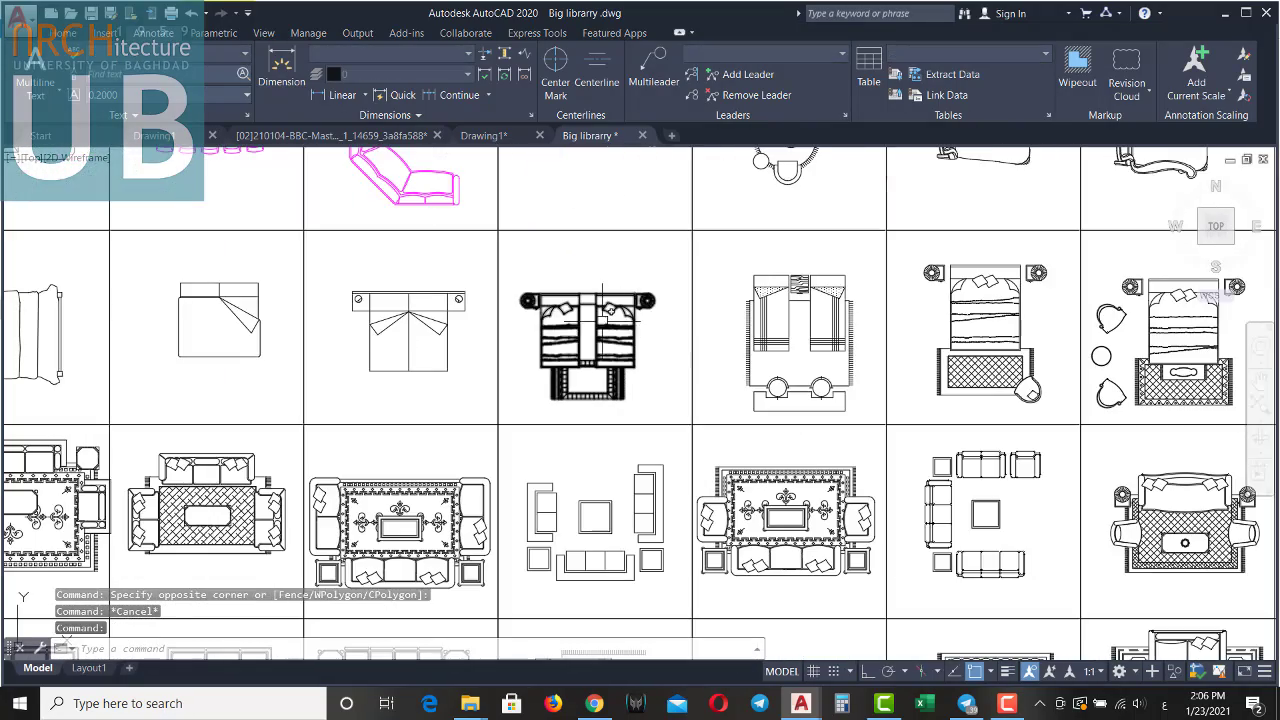
click(603, 310)
scroll(653, 331, down, 2)
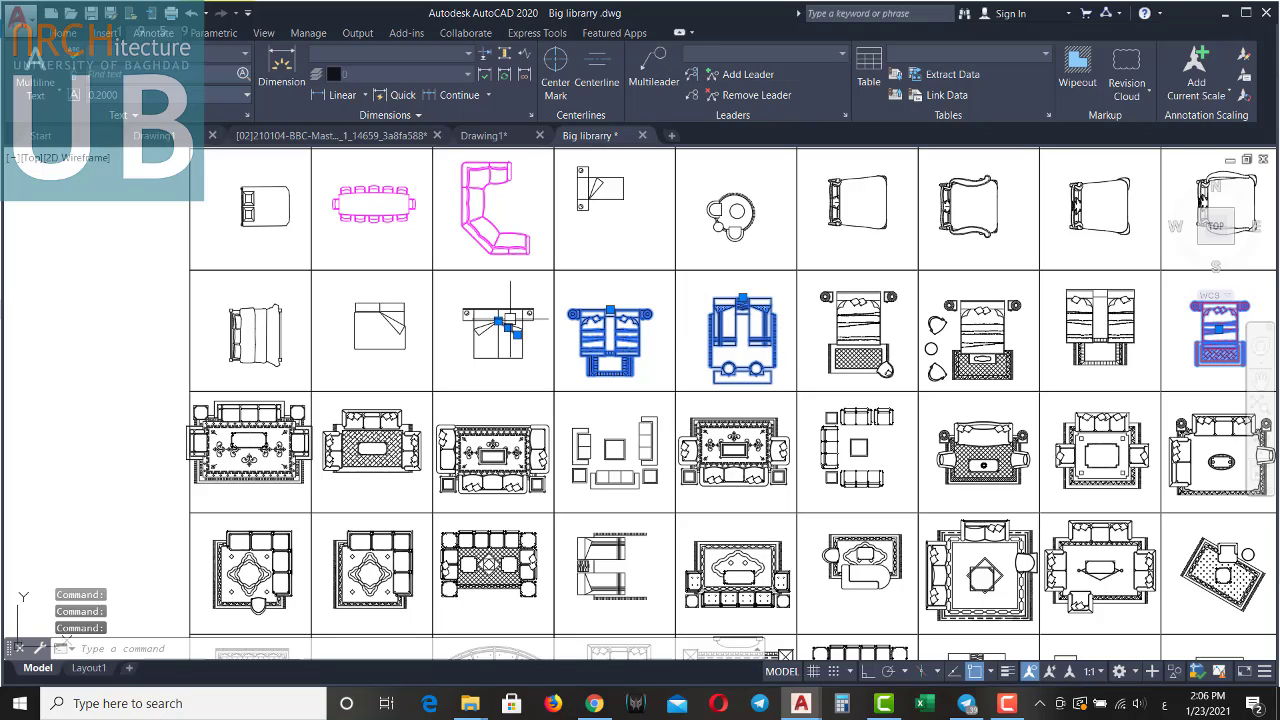
Add two sofa blocks to the selection.
middle_drag(543, 366, 543, 281)
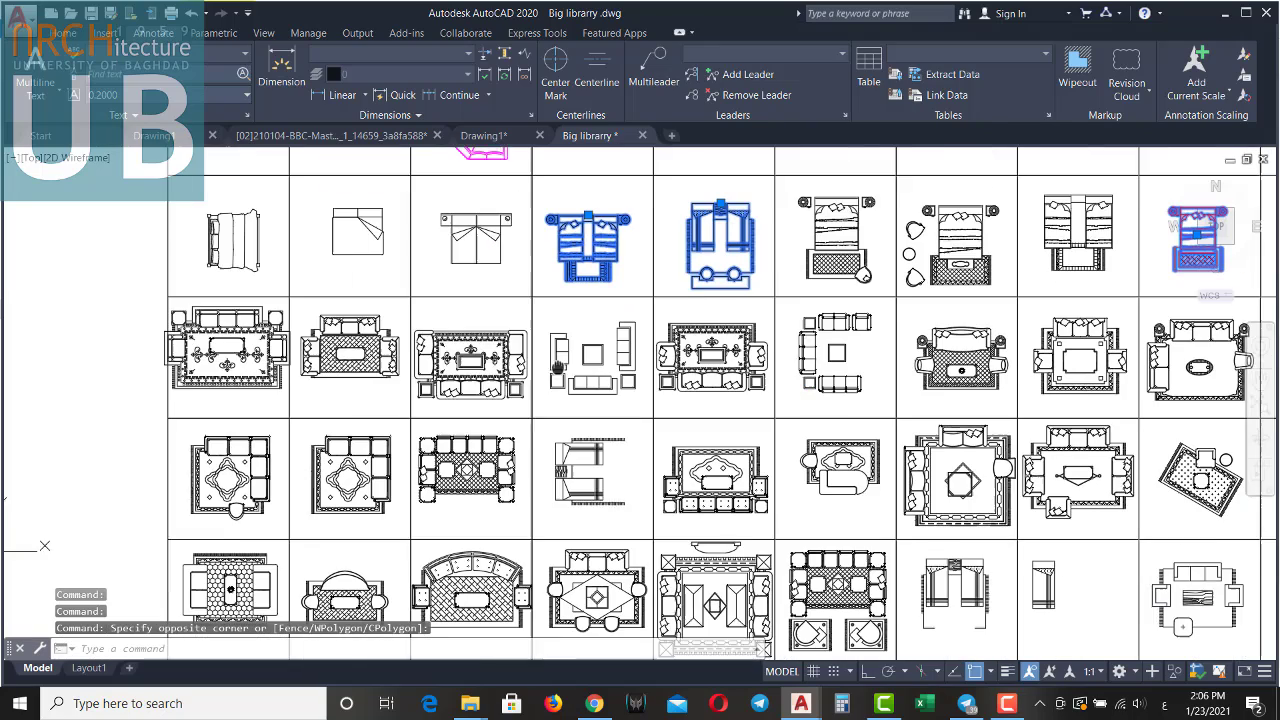
drag(560, 400, 430, 320)
scroll(575, 378, down, 1)
middle_drag(574, 377, 498, 443)
mouse_move(655, 341)
middle_down()
mouse_move(649, 386)
mouse_move(688, 360)
mouse_move(676, 376)
middle_up()
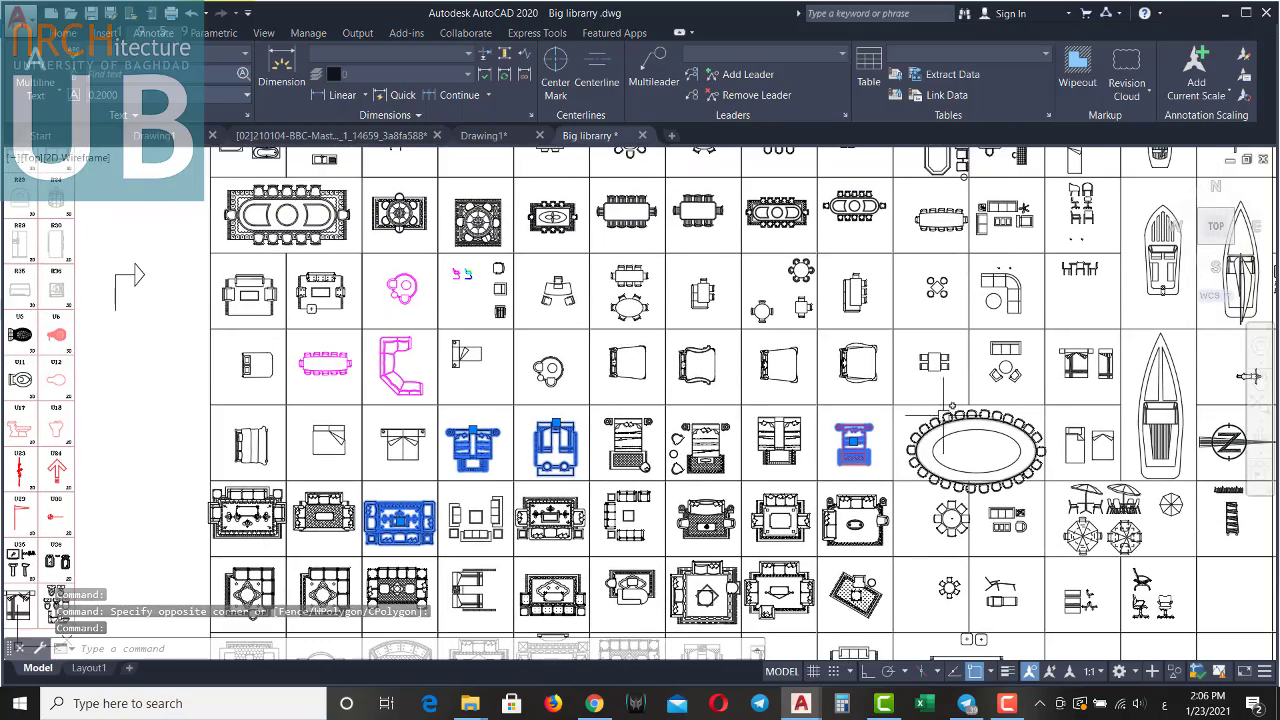
scroll(945, 413, down, 1)
scroll(711, 385, down, 1)
scroll(820, 375, down, 1)
scroll(781, 331, up, 2)
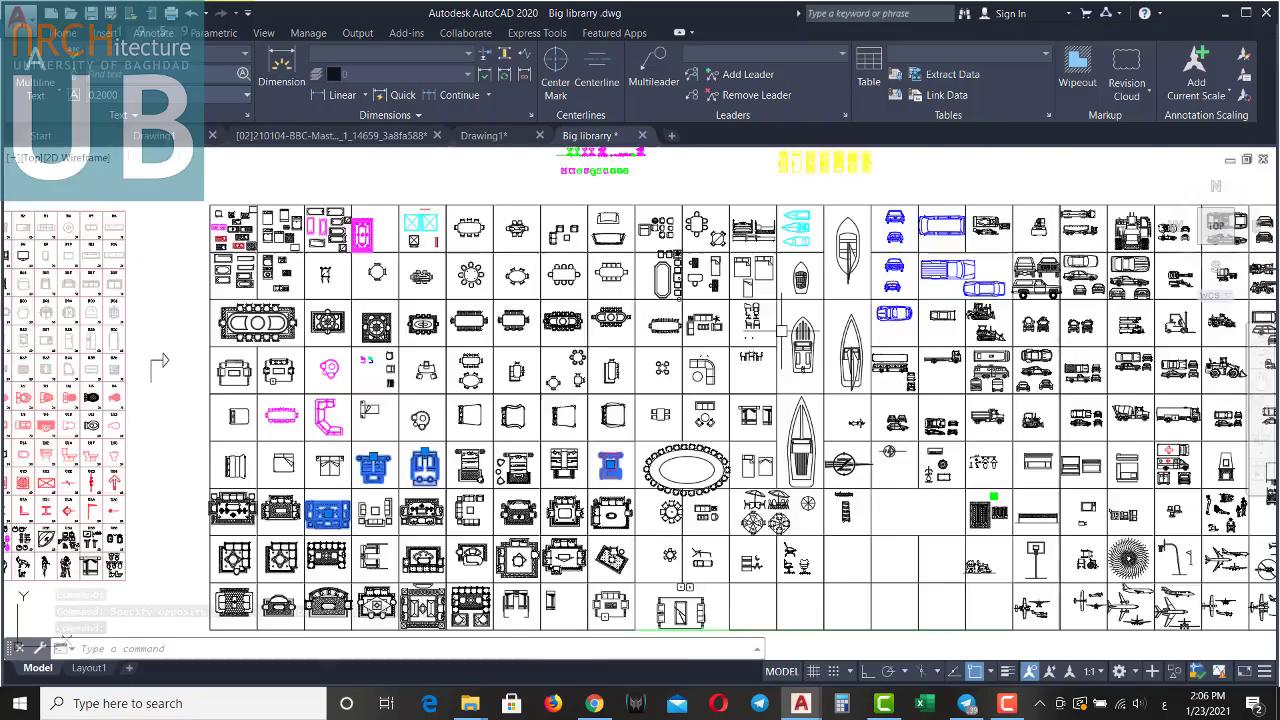
scroll(781, 331, up, 1)
scroll(765, 300, down, 3)
scroll(745, 260, up, 2)
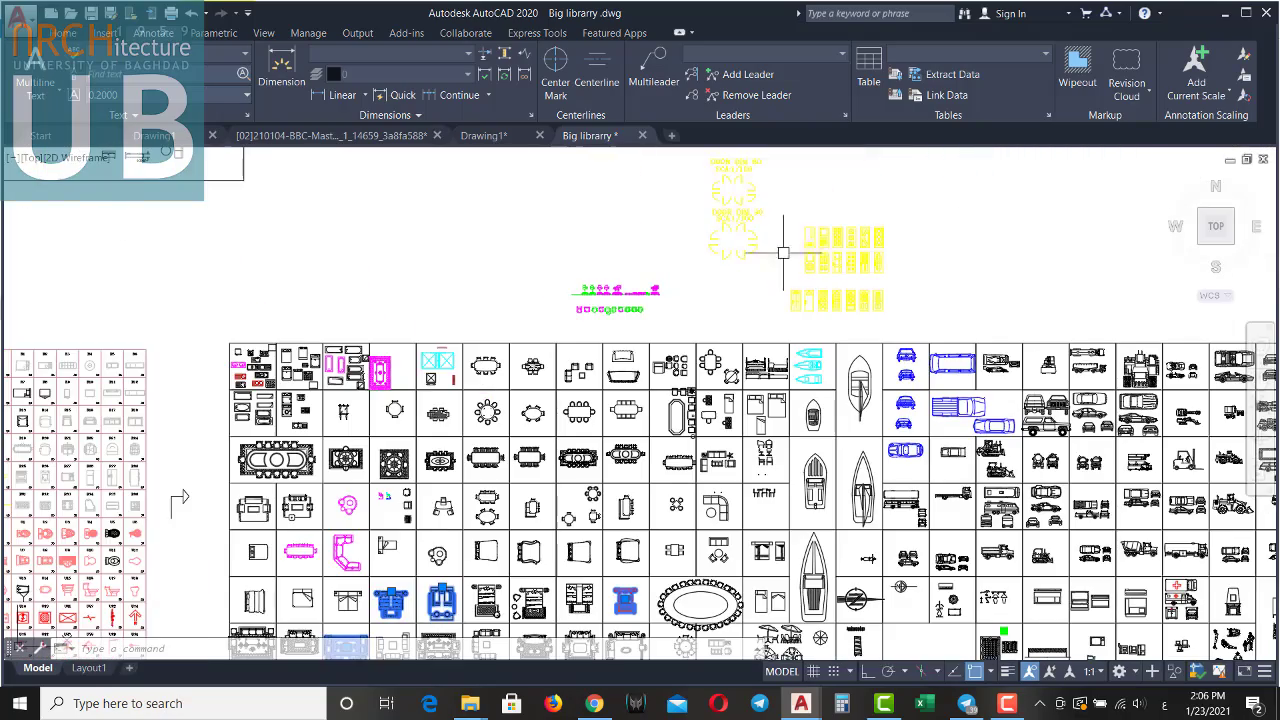
scroll(748, 277, up, 2)
Add a door elevation block and the standing people figures, then switch to Drawing1.
click(766, 195)
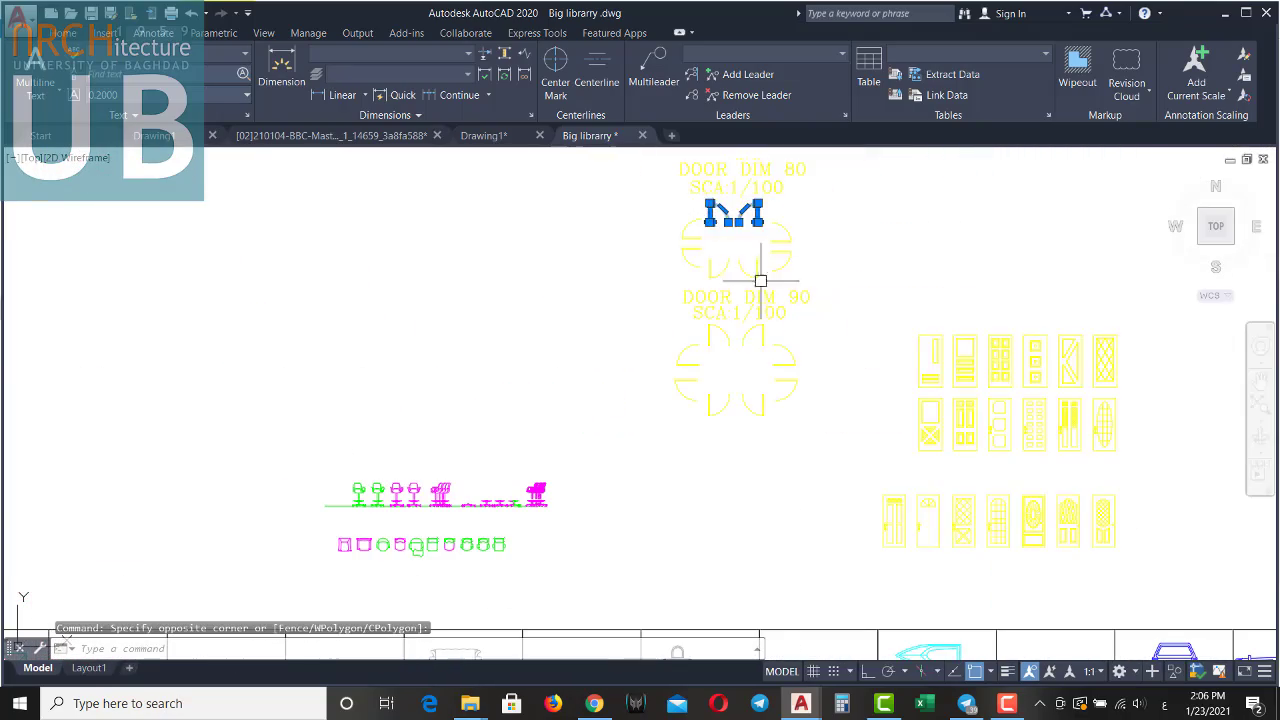
scroll(760, 281, down, 3)
scroll(823, 314, up, 5)
click(840, 298)
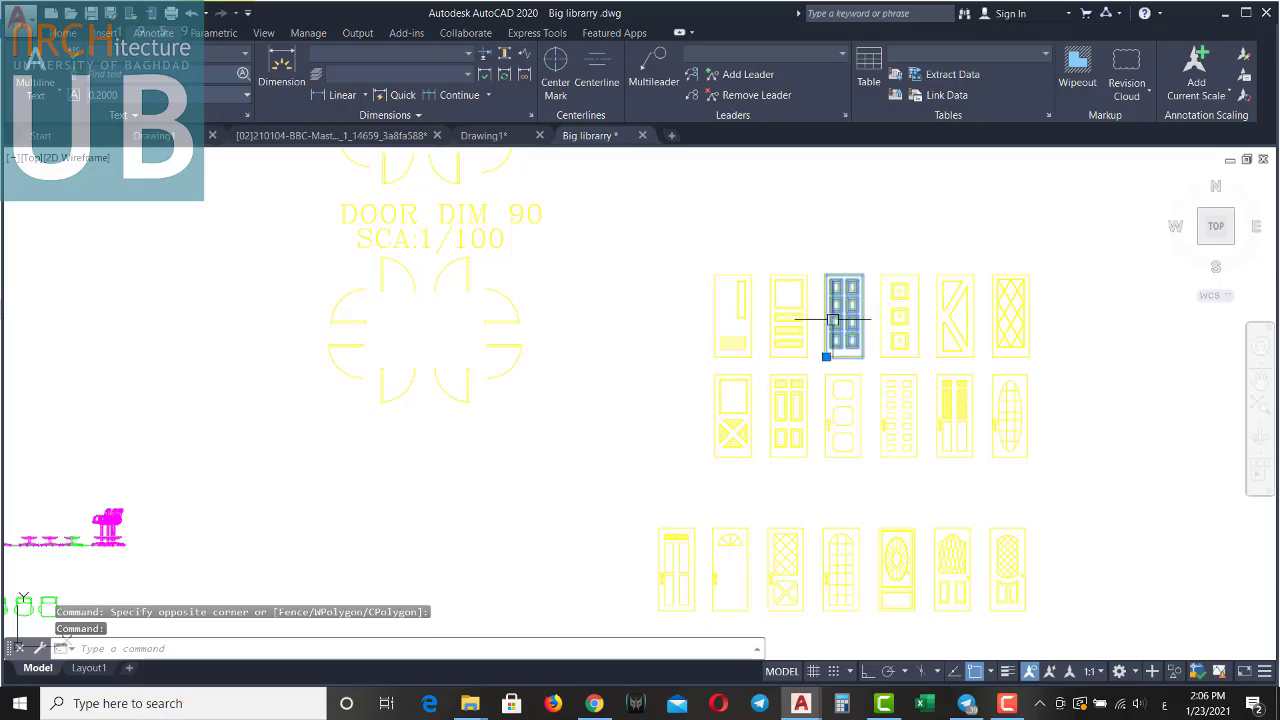
scroll(815, 340, down, 4)
scroll(786, 343, up, 2)
scroll(650, 360, down, 2)
scroll(720, 378, down, 1)
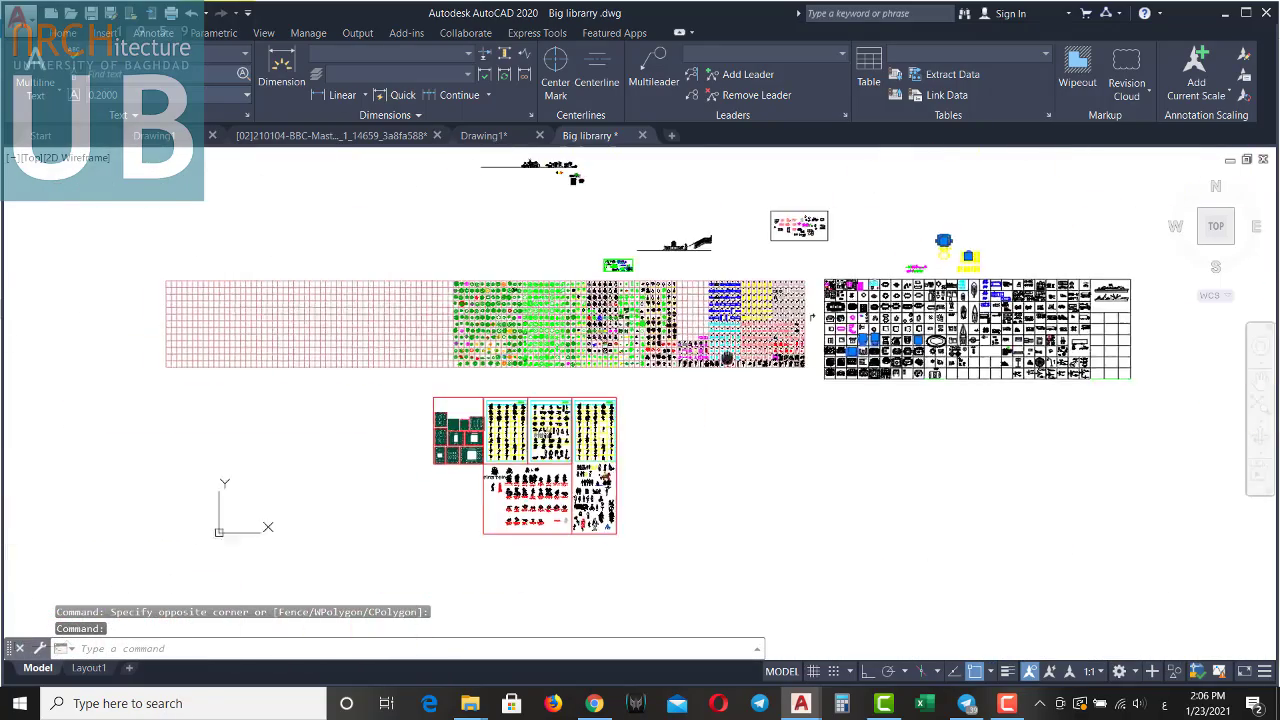
scroll(660, 420, up, 3)
scroll(675, 415, up, 2)
scroll(680, 415, up, 1)
scroll(680, 418, up, 1)
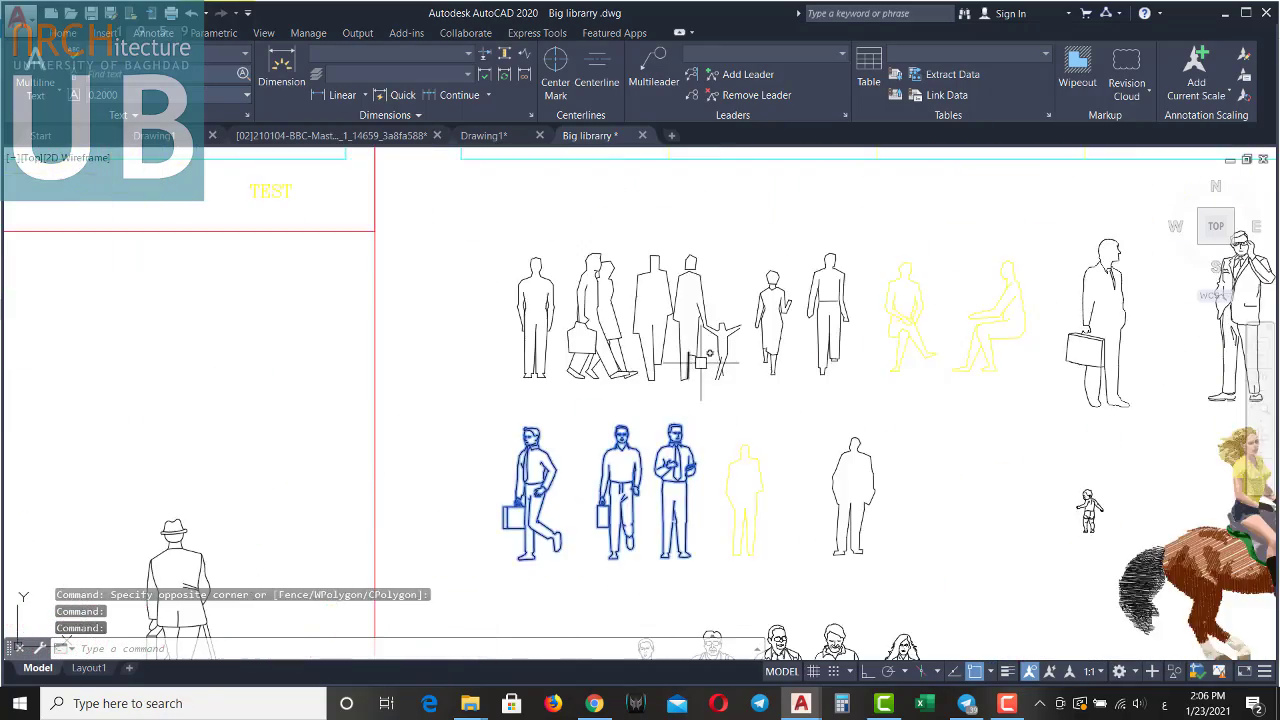
scroll(700, 400, down, 2)
scroll(772, 370, up, 1)
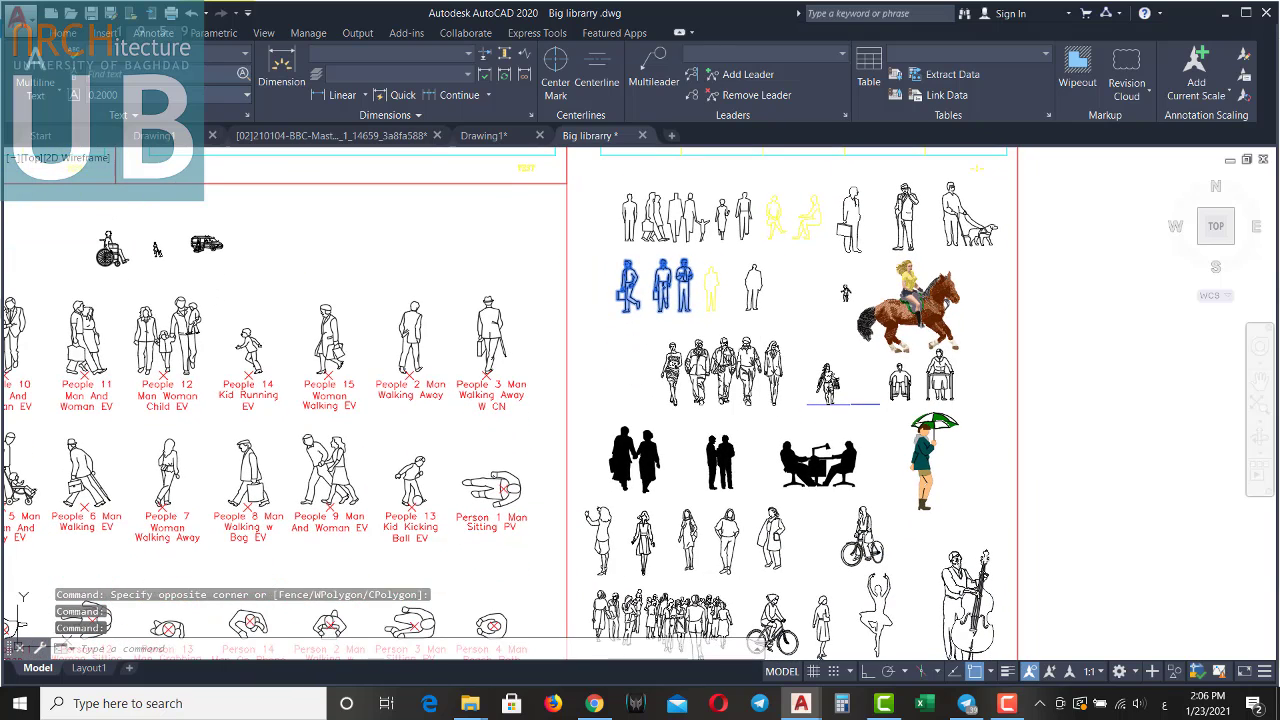
click(753, 393)
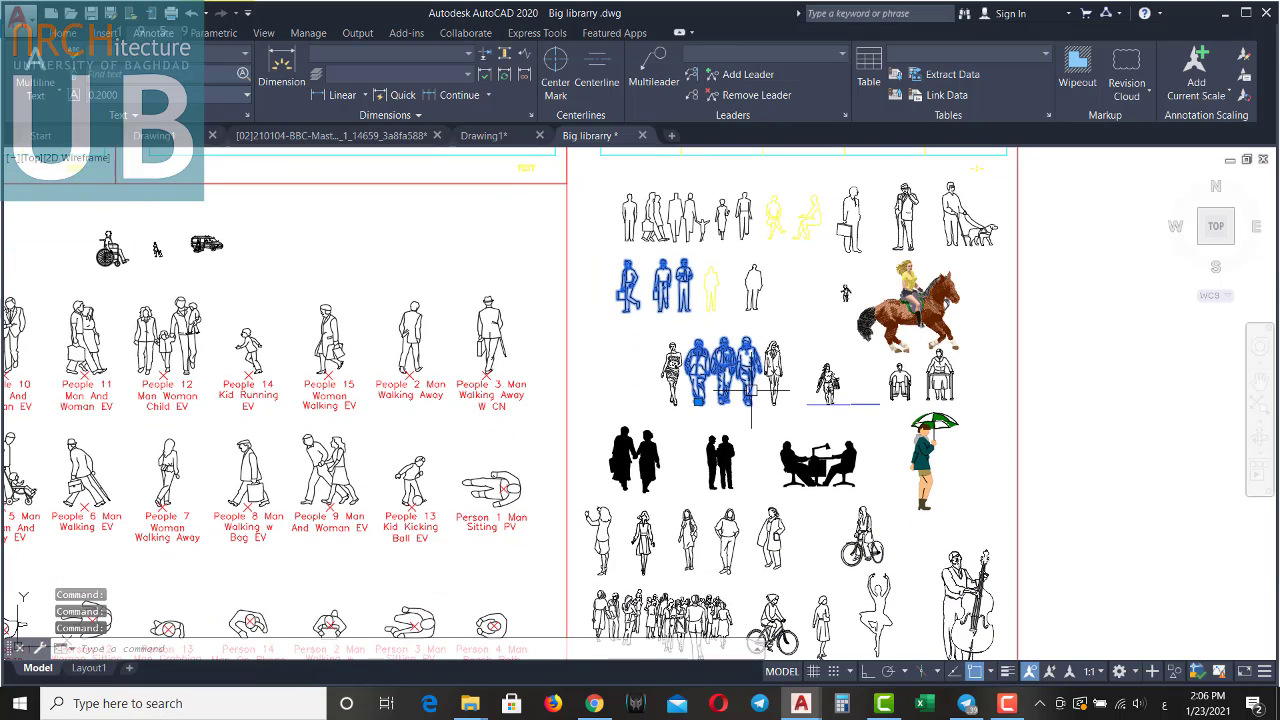
click(491, 138)
Paste the copied blocks into Drawing1 beside the floor plan.
key(ctrl+v)
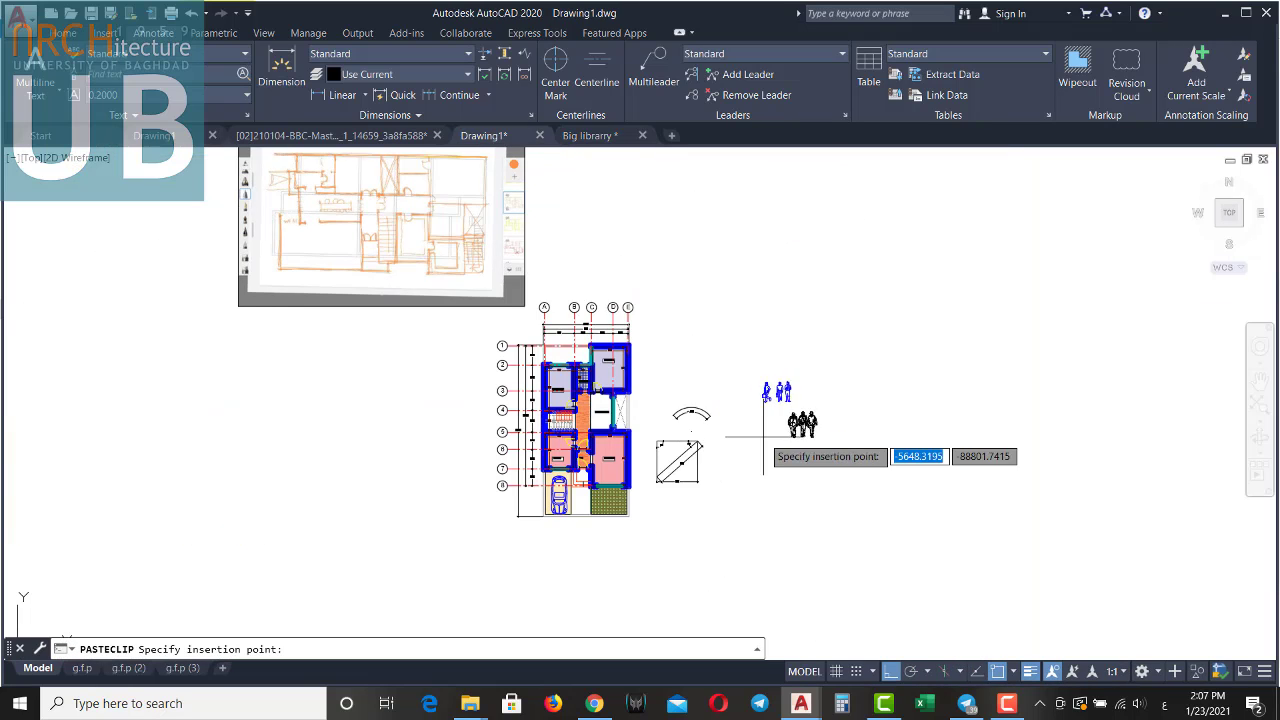
scroll(775, 405, up, 4)
scroll(786, 408, down, 5)
scroll(786, 408, down, 4)
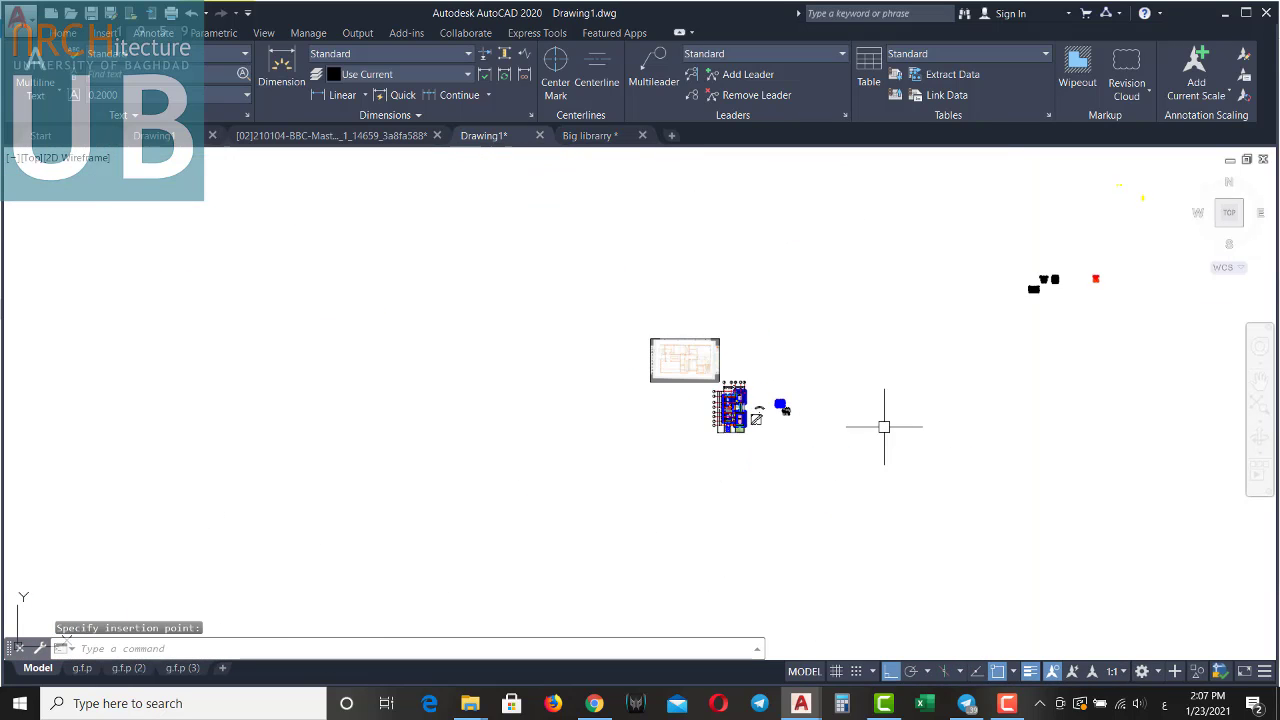
scroll(923, 294, up, 6)
scroll(918, 292, up, 2)
middle_drag(918, 292, 894, 302)
key(Escape)
key(Escape)
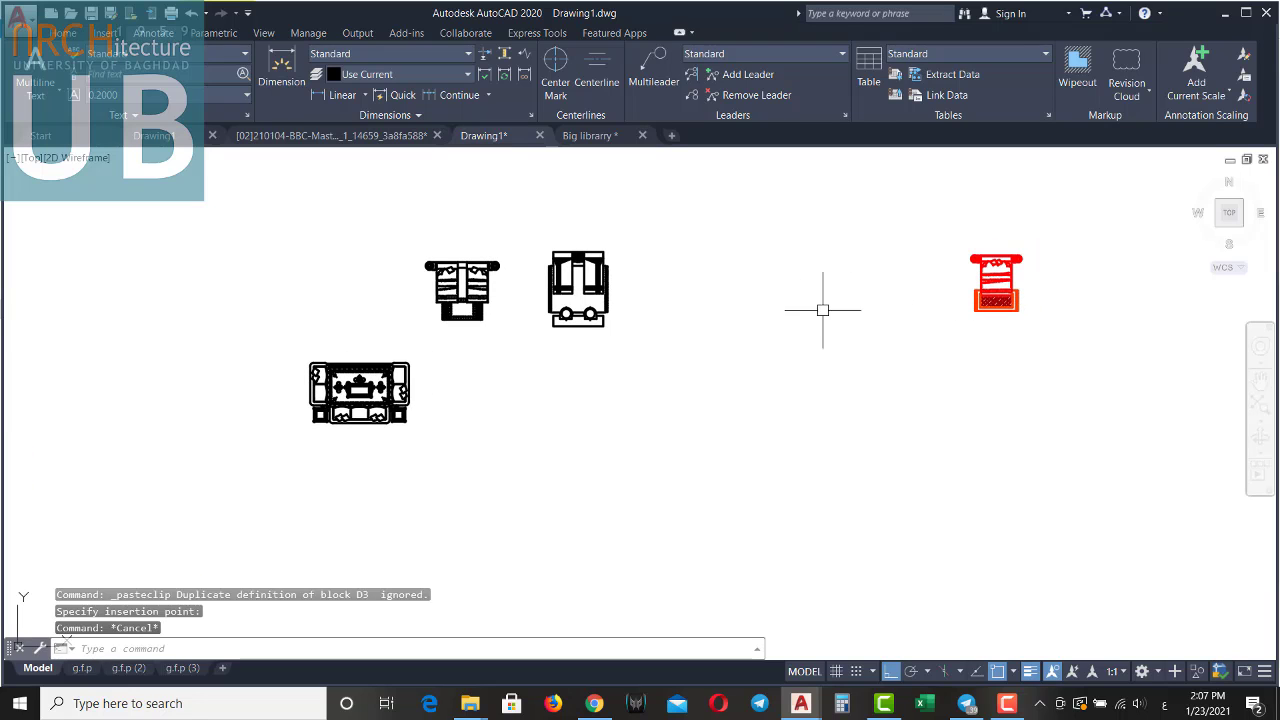
Set ANNOALLVISIBLE to 0 so only current-scale annotations show, and select the top-left bed.
click(1054, 671)
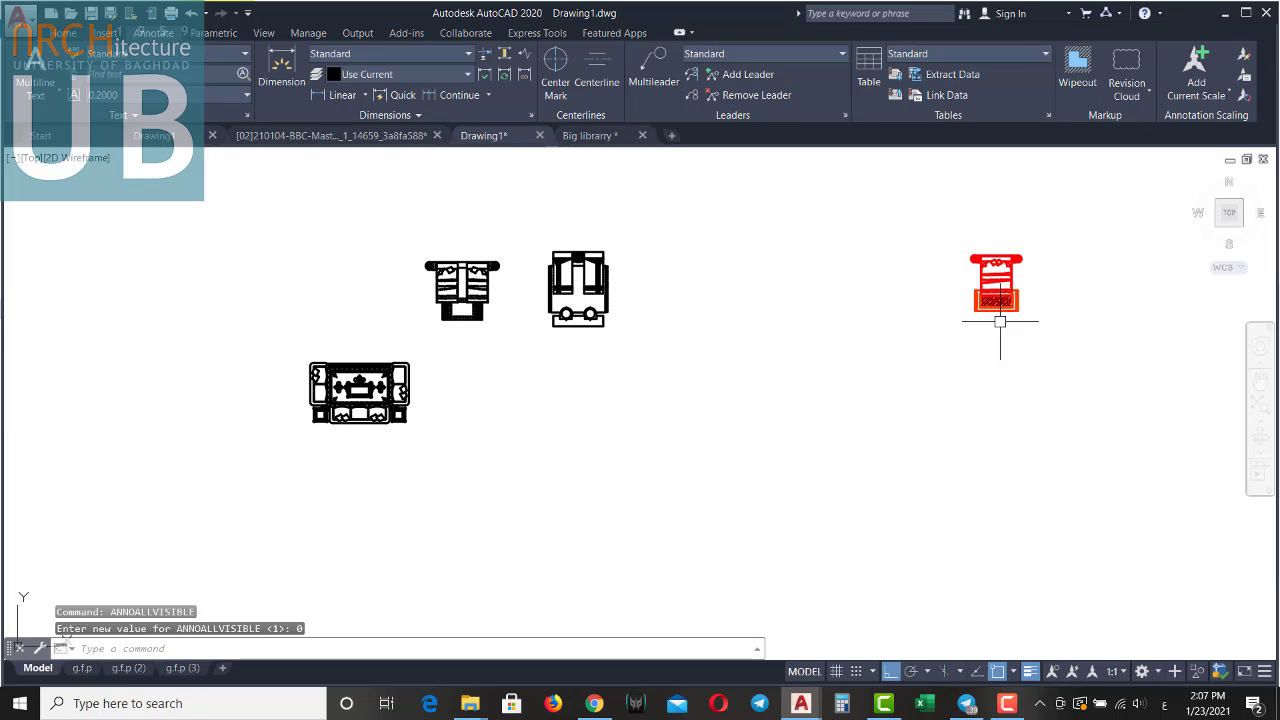
middle_drag(1000, 321, 972, 331)
key(Escape)
key(Escape)
scroll(484, 288, up, 2)
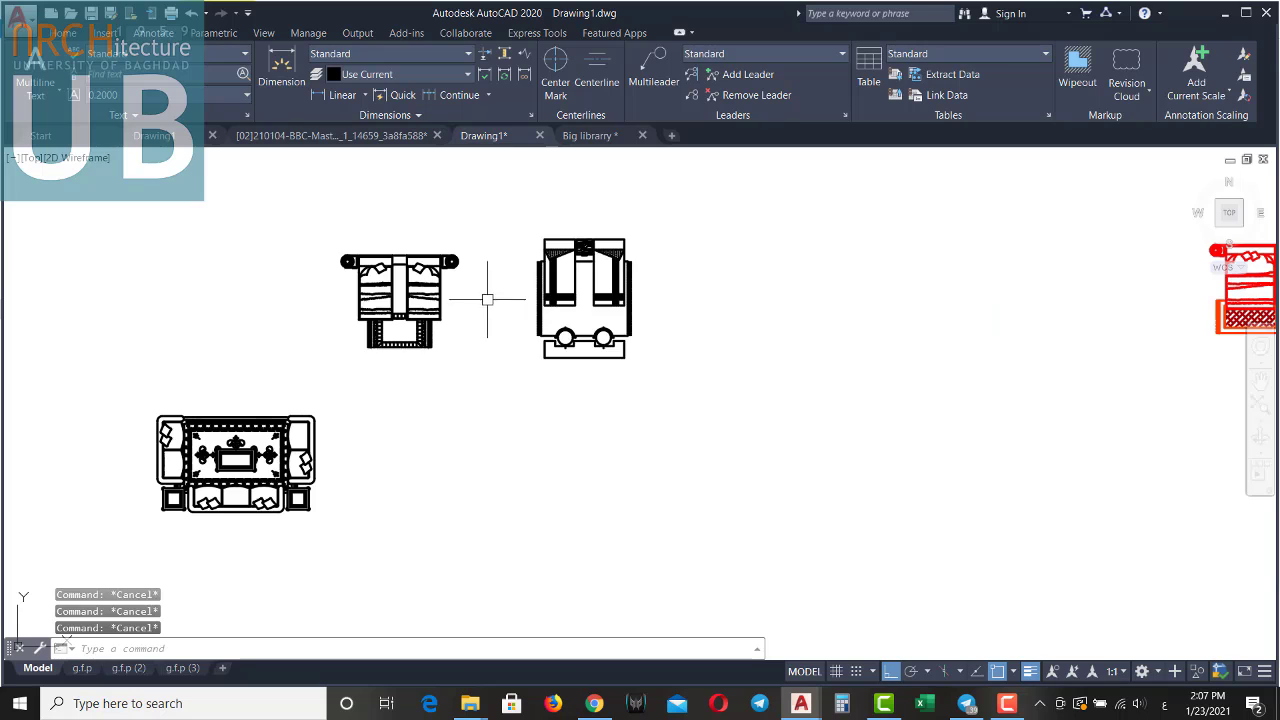
middle_drag(437, 282, 551, 297)
click(545, 293)
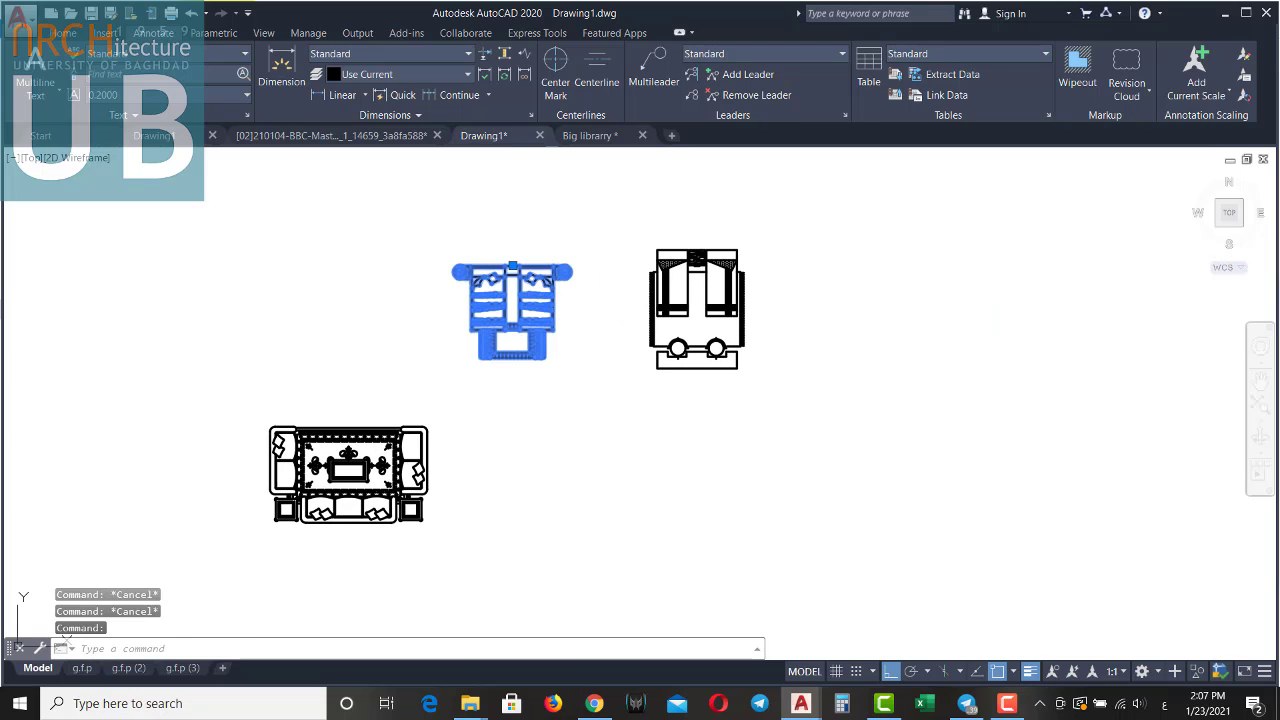
In the Block Editor, move all of A-F1's geometry to the fur. layer and save the block.
double_click(570, 327)
click(628, 462)
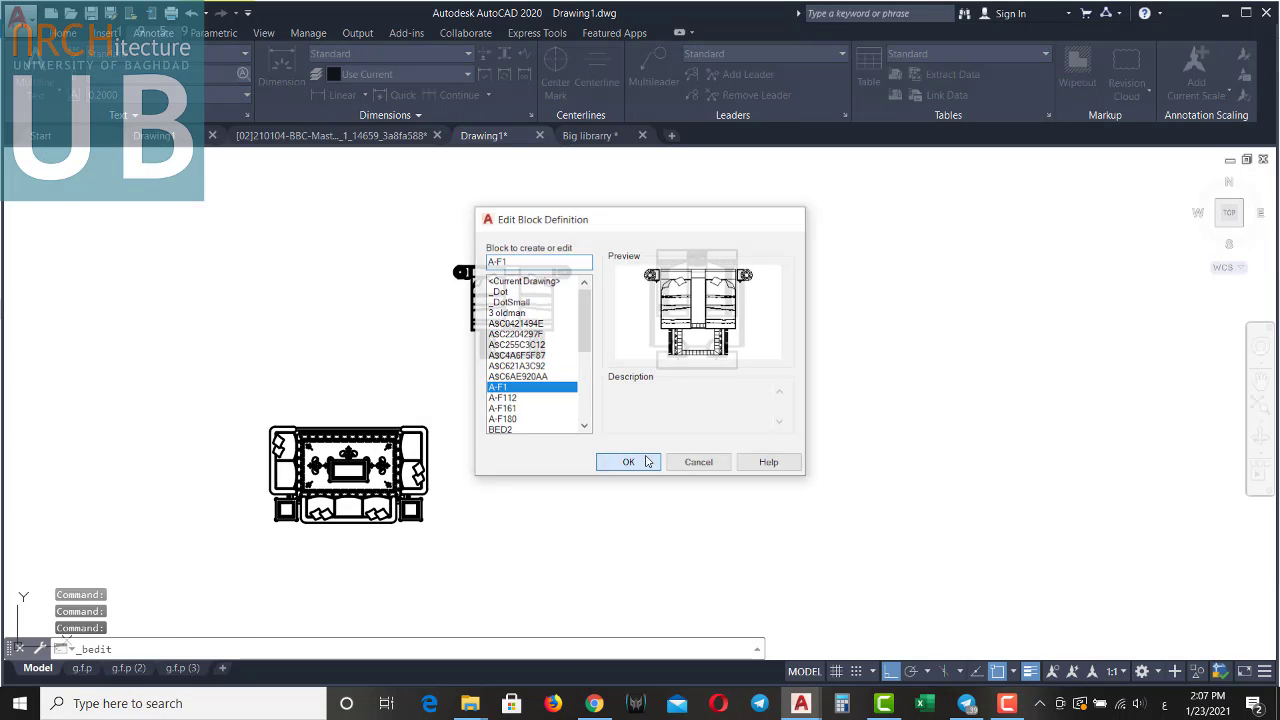
click(832, 240)
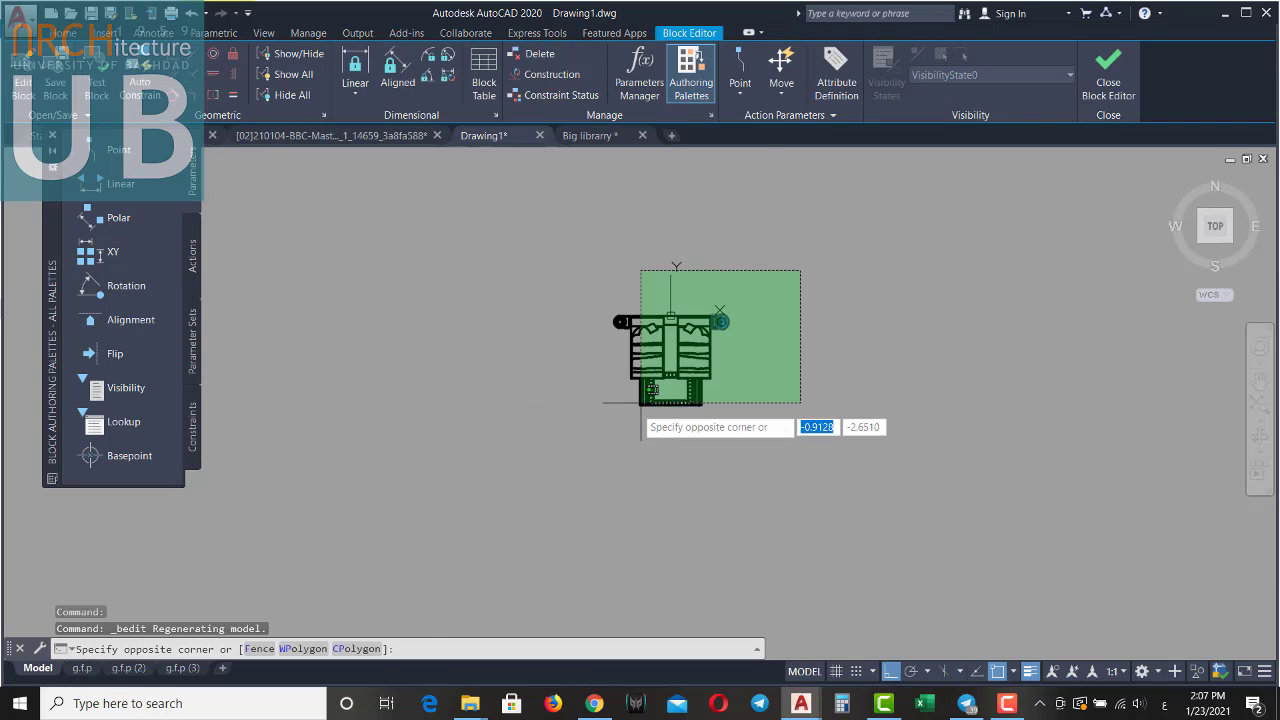
click(602, 404)
click(64, 34)
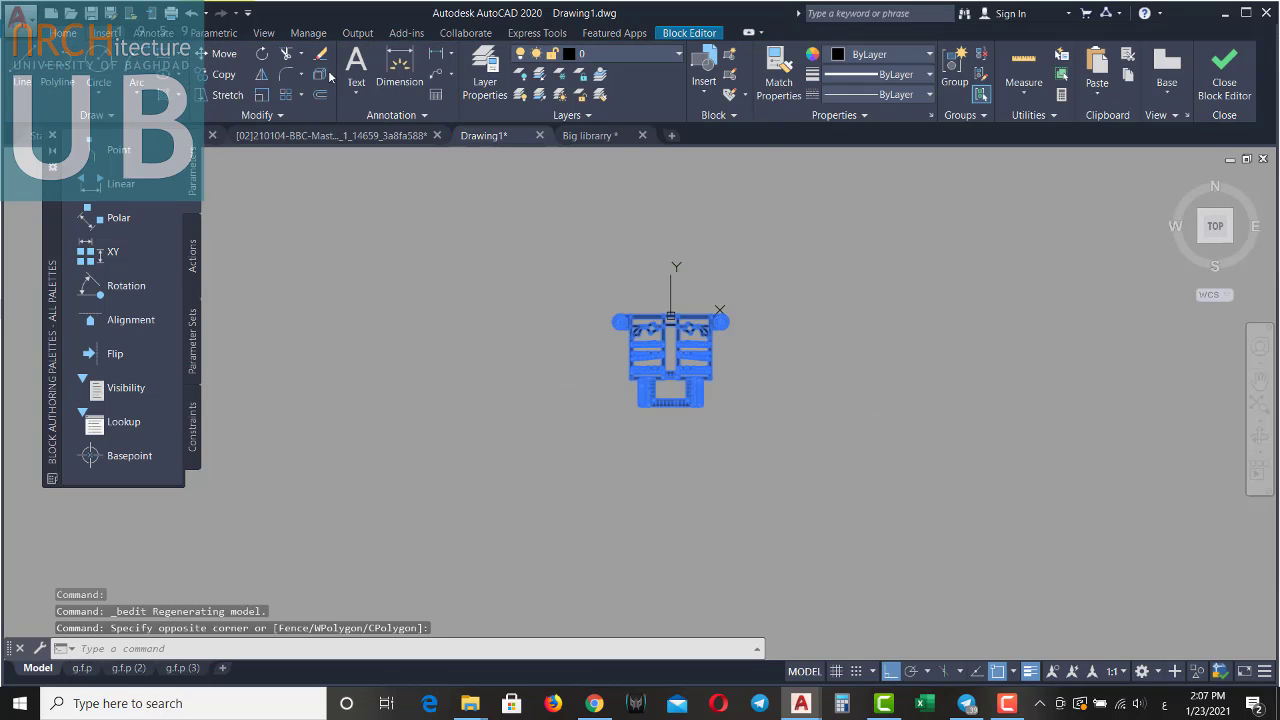
click(614, 57)
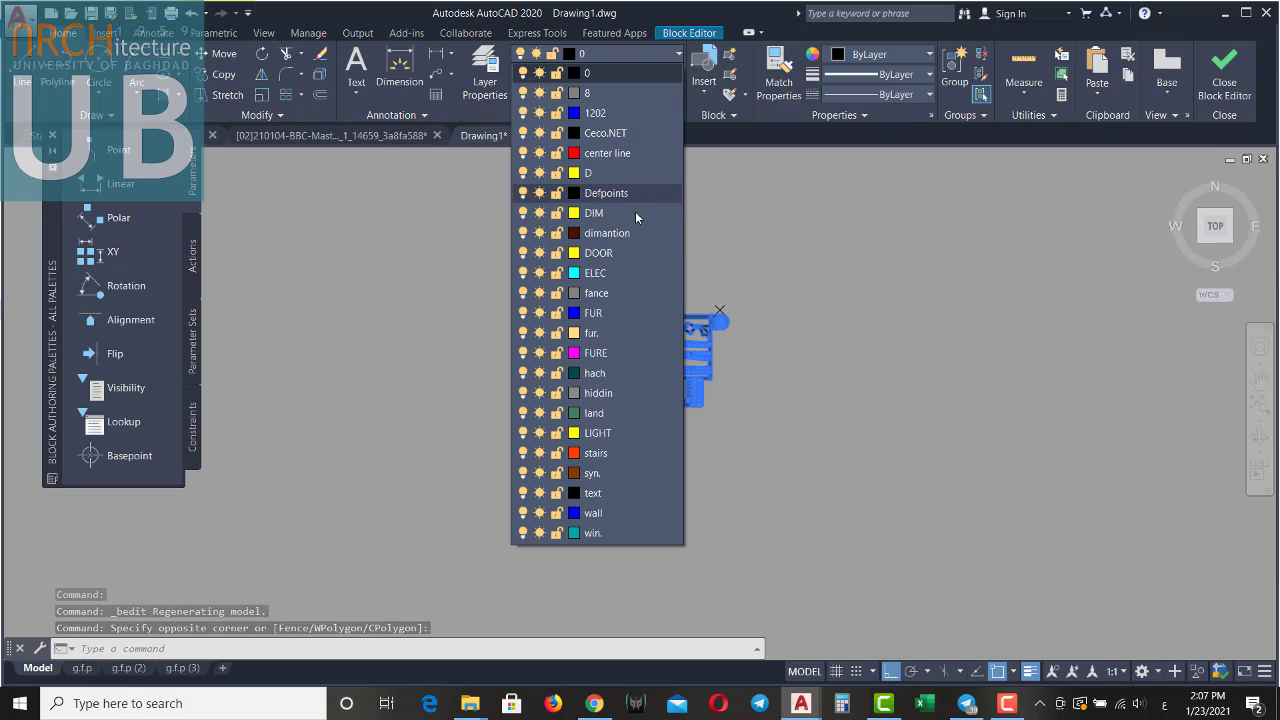
click(610, 333)
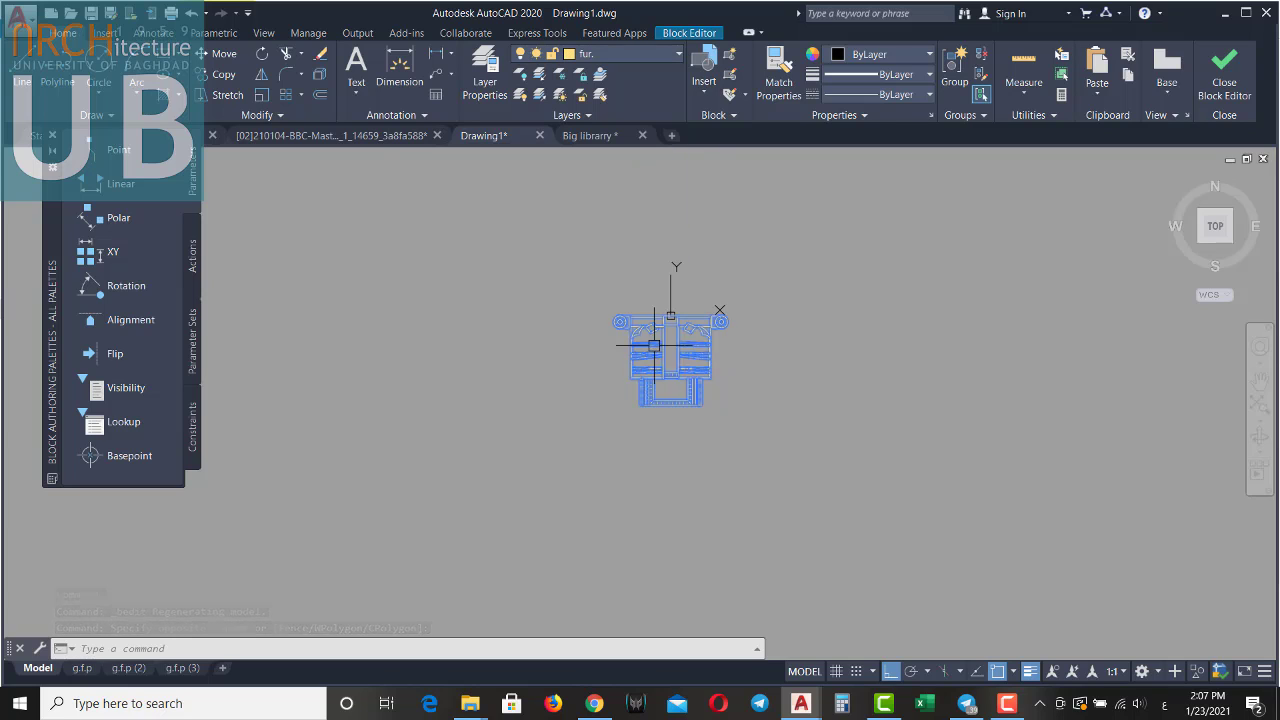
click(1250, 66)
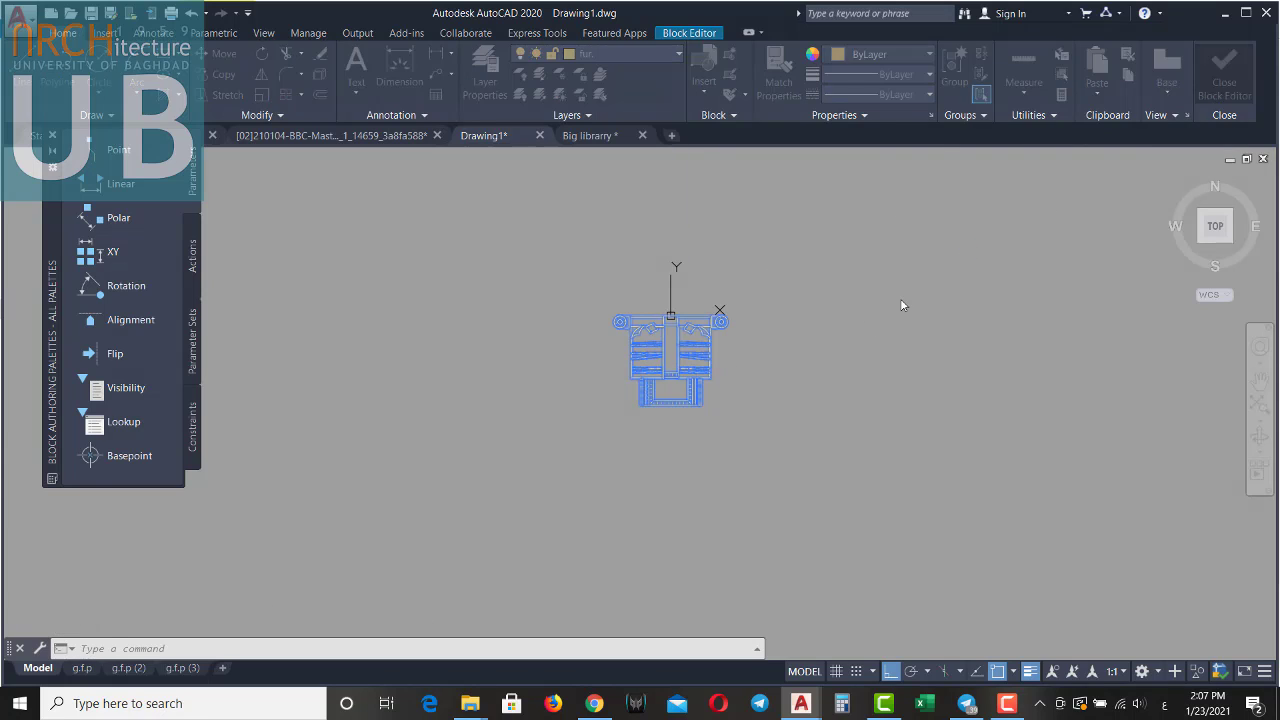
click(674, 329)
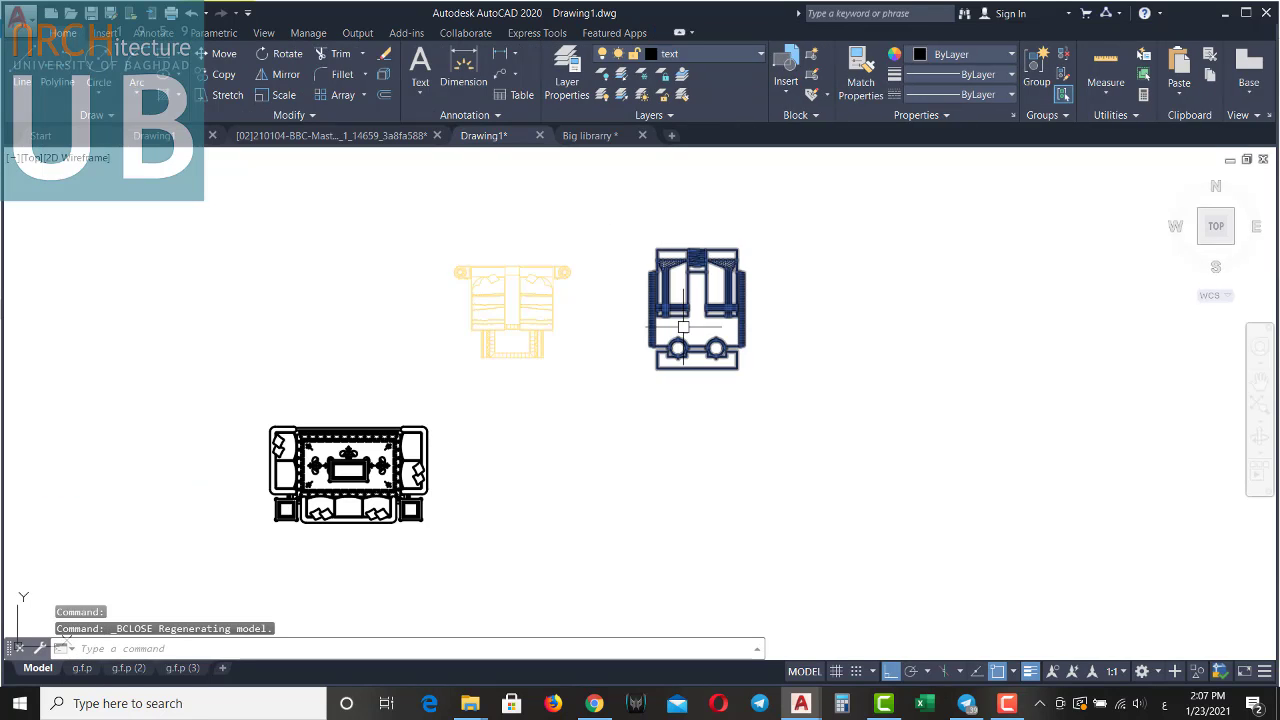
middle_drag(533, 322, 648, 318)
Move all of BED2's geometry onto the fur. layer and save the block.
double_click(772, 295)
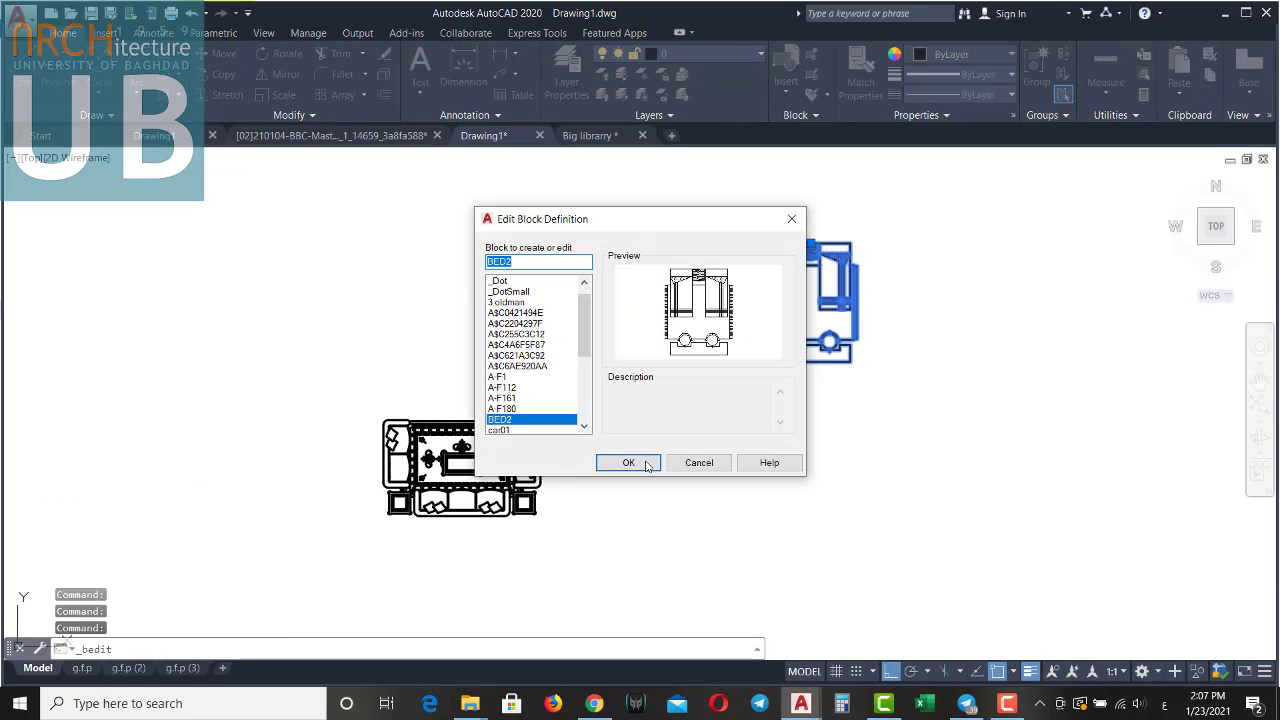
click(645, 463)
drag(816, 280, 597, 491)
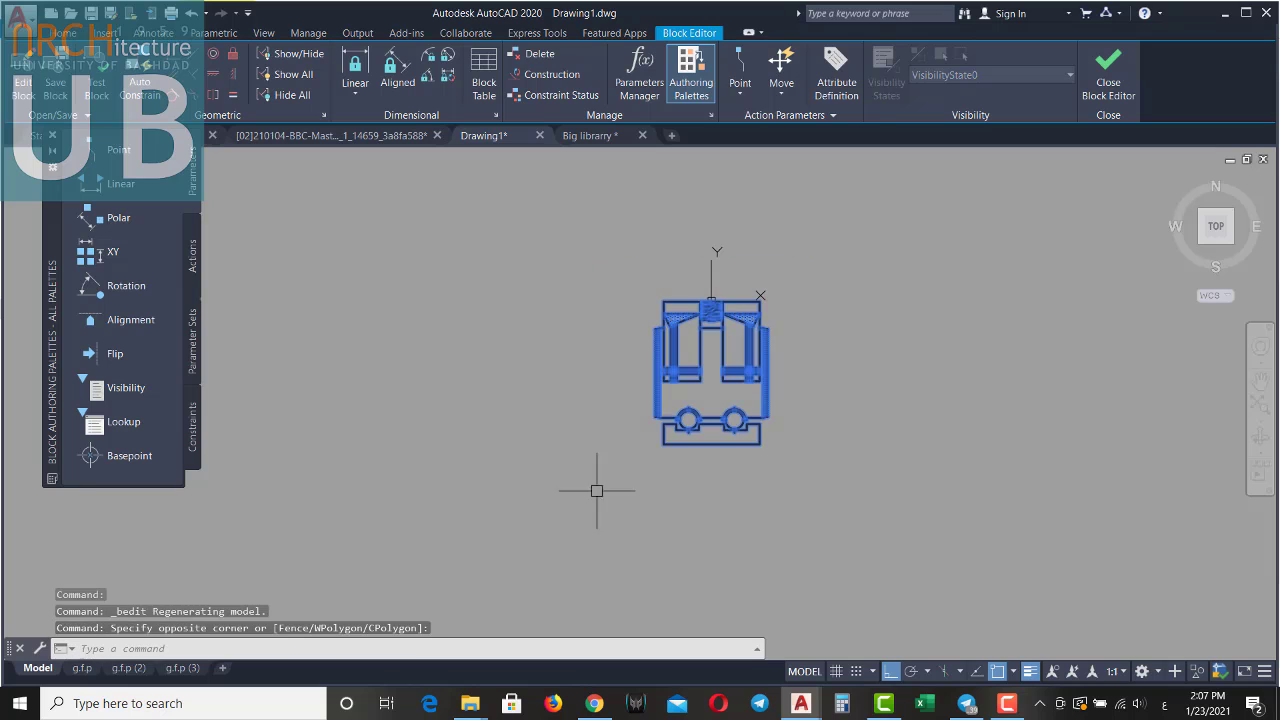
click(63, 33)
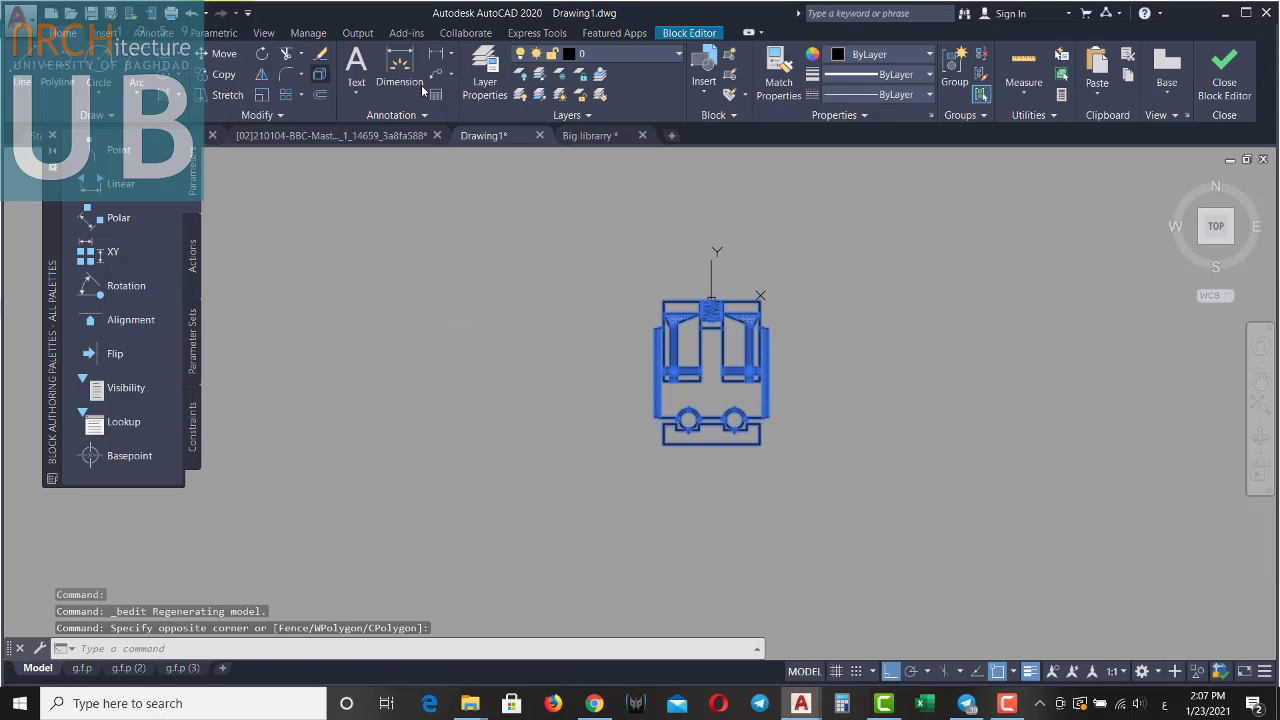
click(633, 56)
click(610, 323)
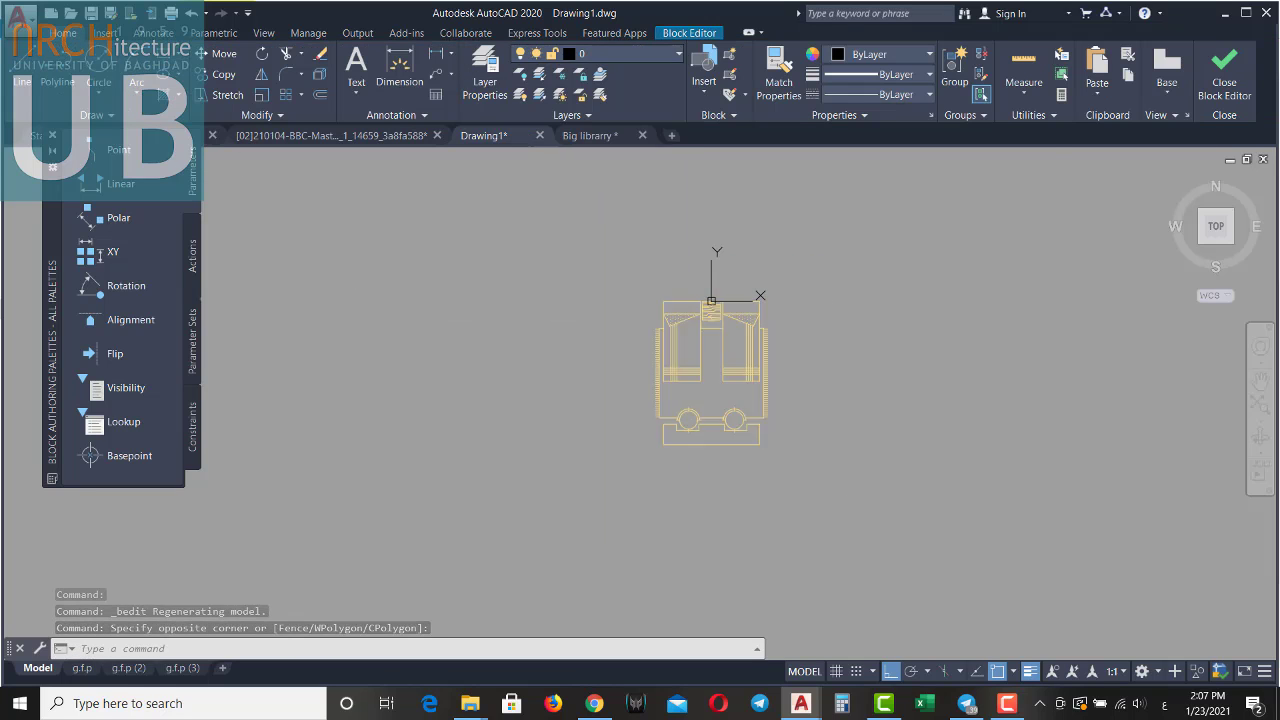
click(686, 334)
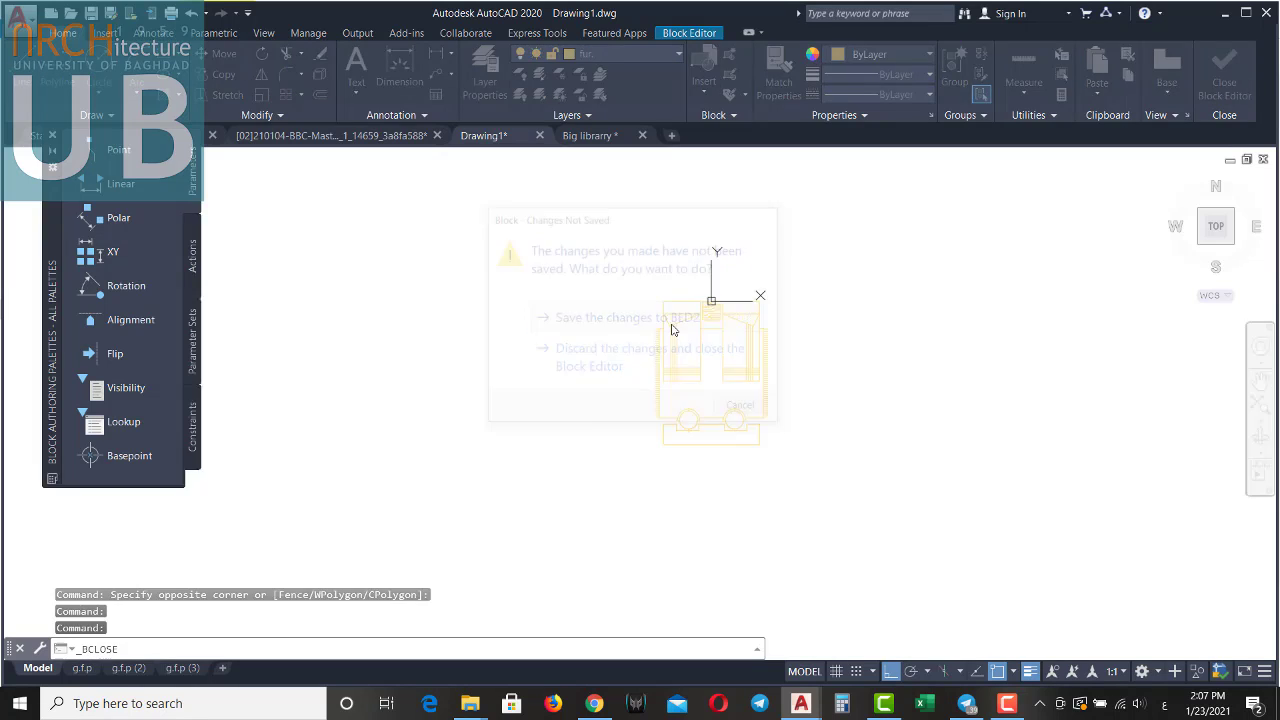
Explode the red bed block into separate objects.
scroll(849, 306, up, 3)
scroll(846, 290, up, 1)
key(Escape)
click(825, 280)
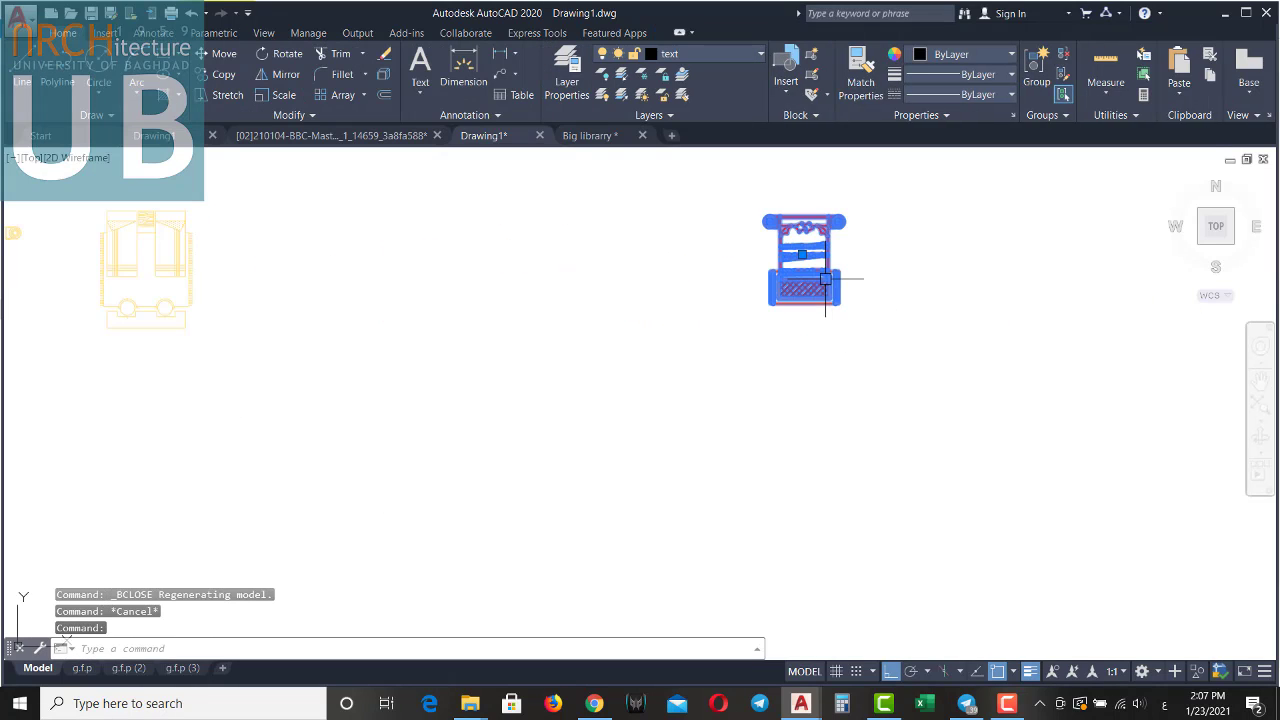
click(384, 76)
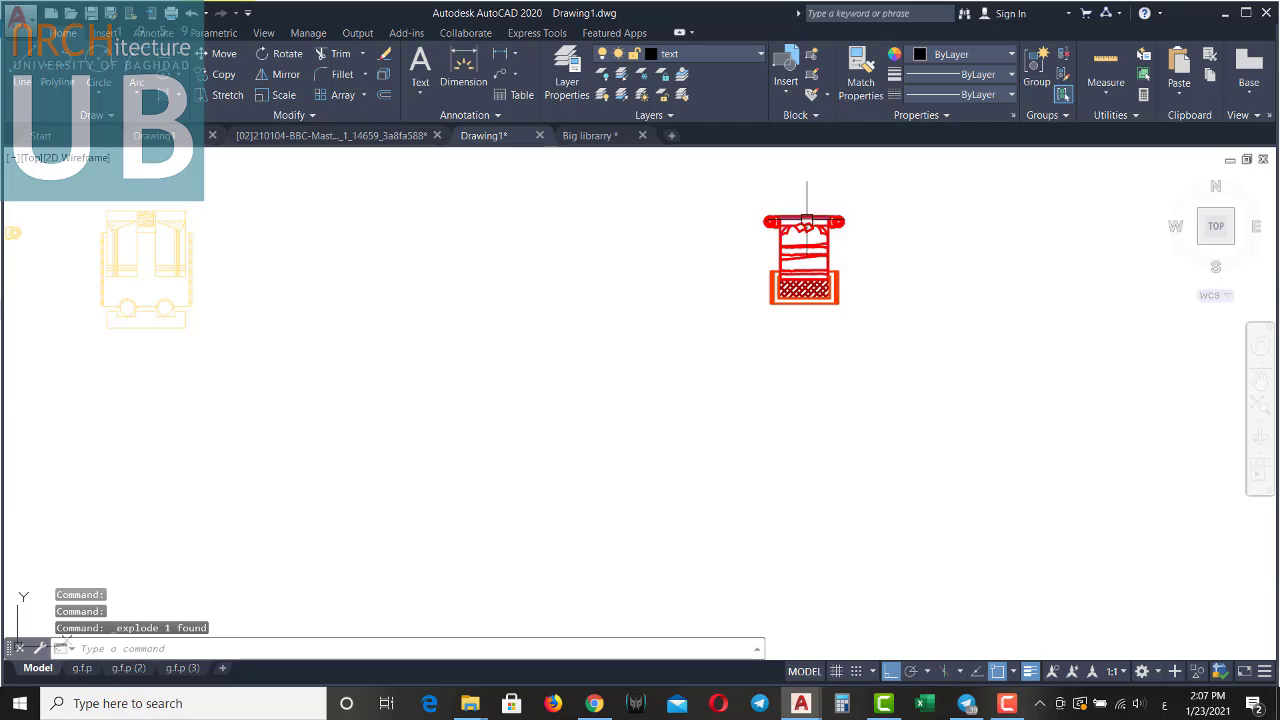
Window-select all 1278 objects of the exploded bed.
scroll(806, 220, up, 4)
scroll(850, 247, down, 4)
key(Escape)
click(857, 225)
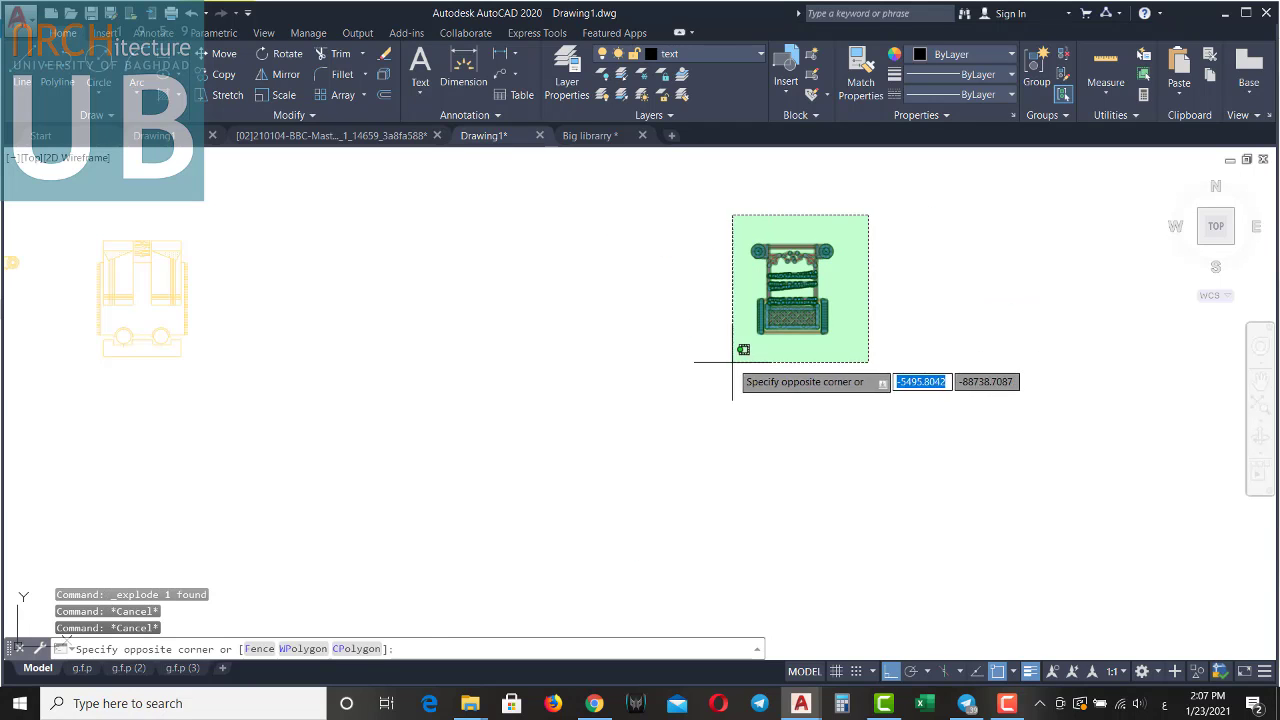
click(717, 373)
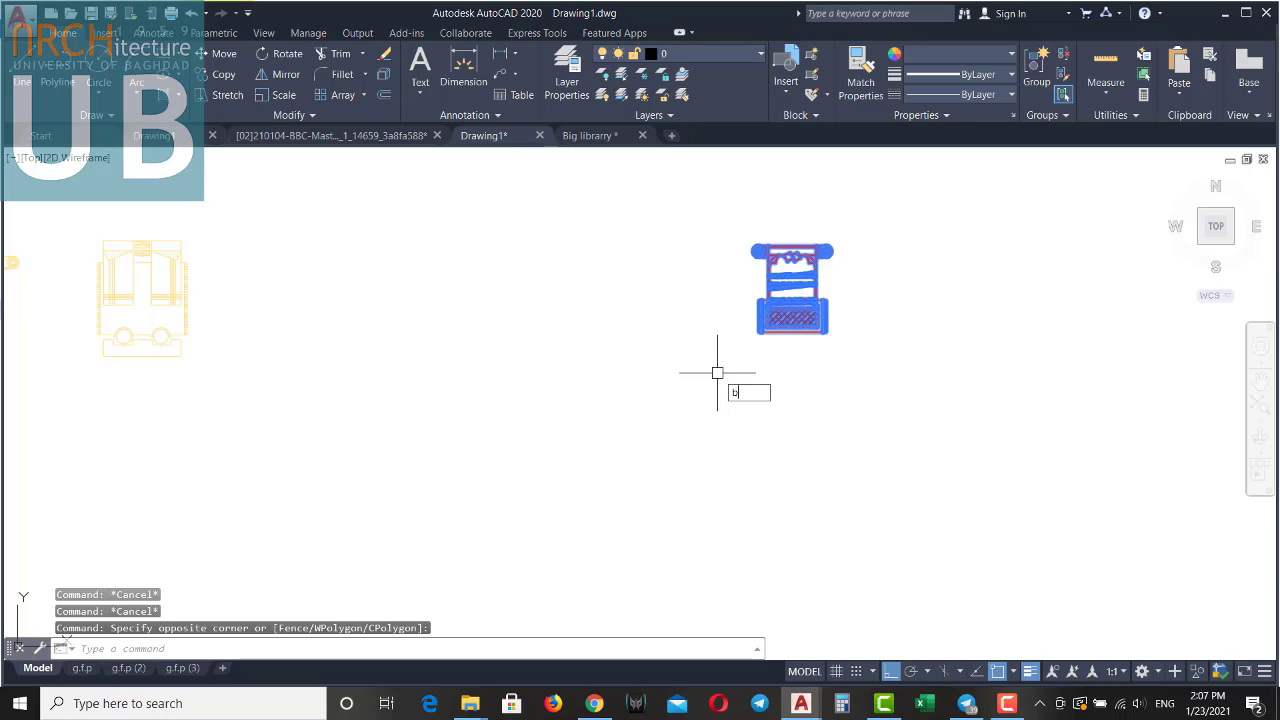
Turn the selection into a block named bed with a base point picked on the bed.
text(b)
key(Return)
text(bed)
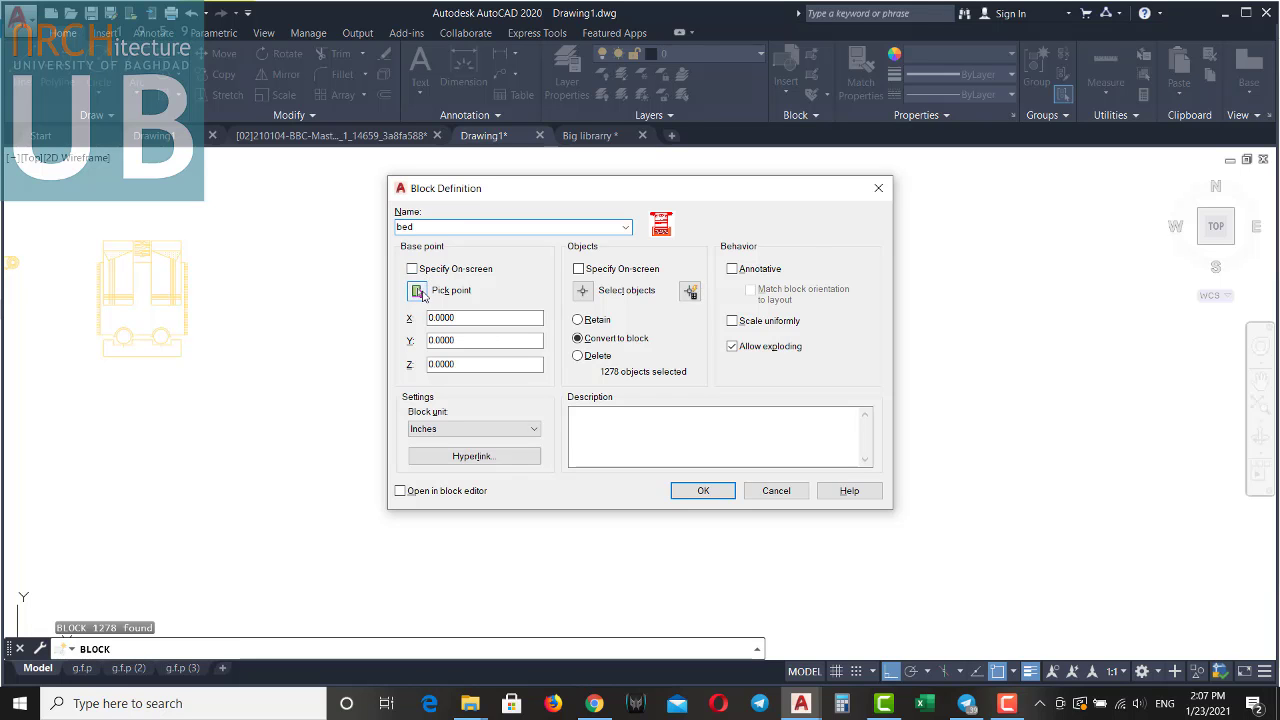
click(422, 292)
click(786, 300)
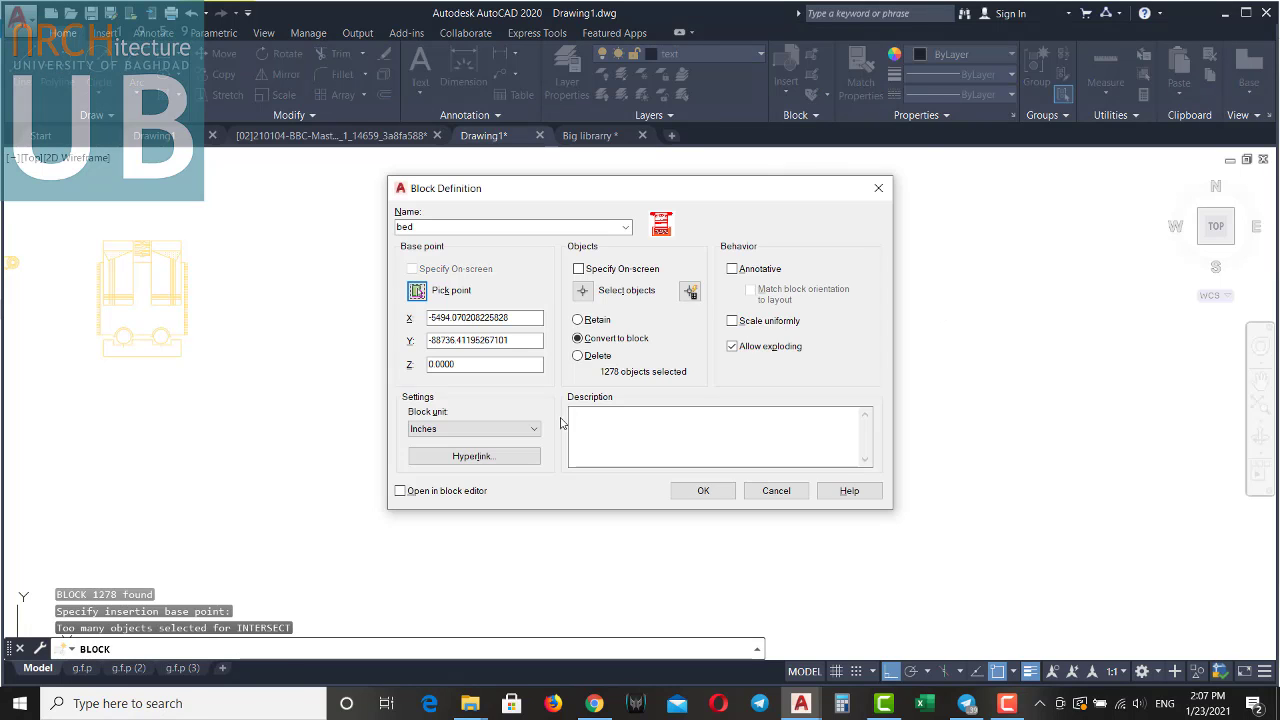
click(733, 491)
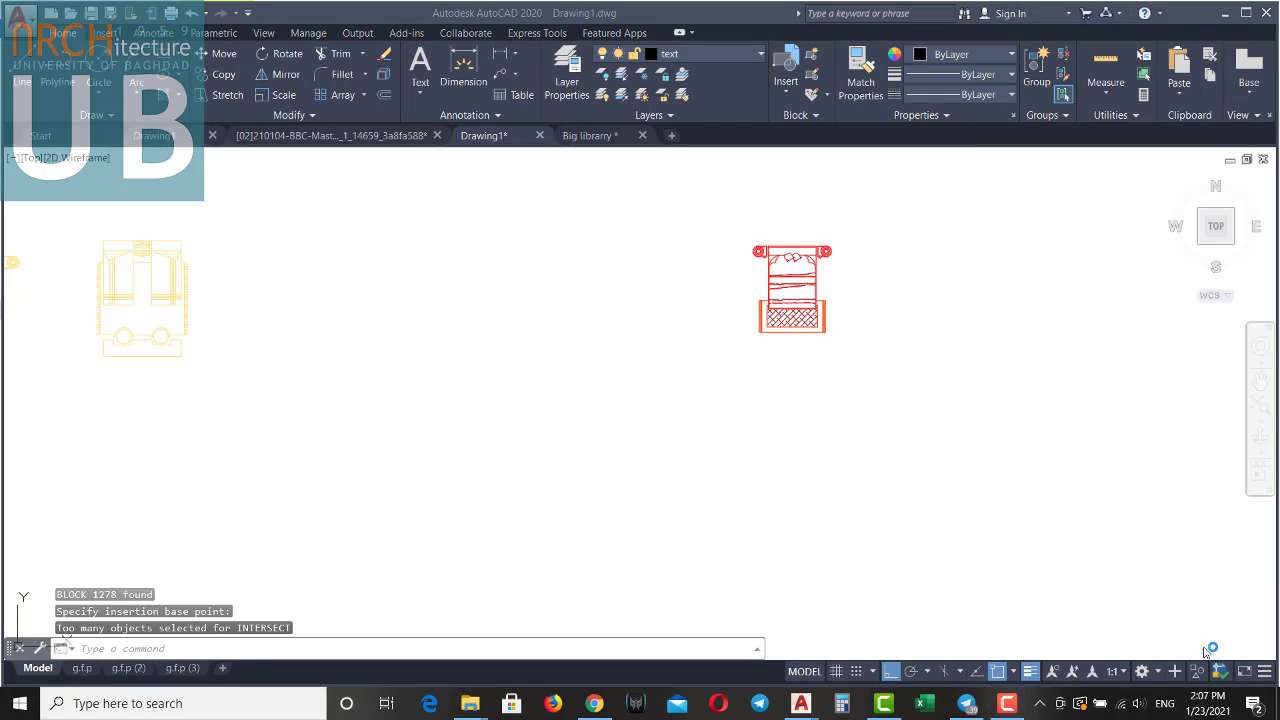
click(1020, 704)
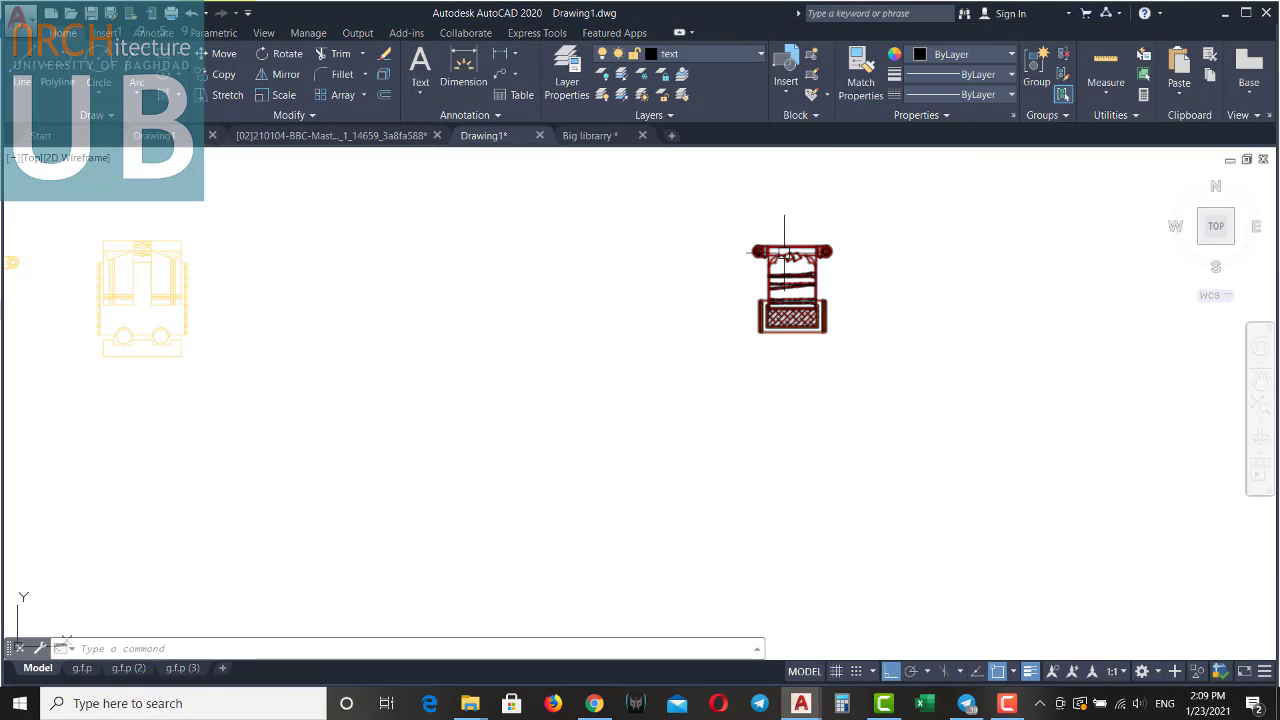
click(791, 251)
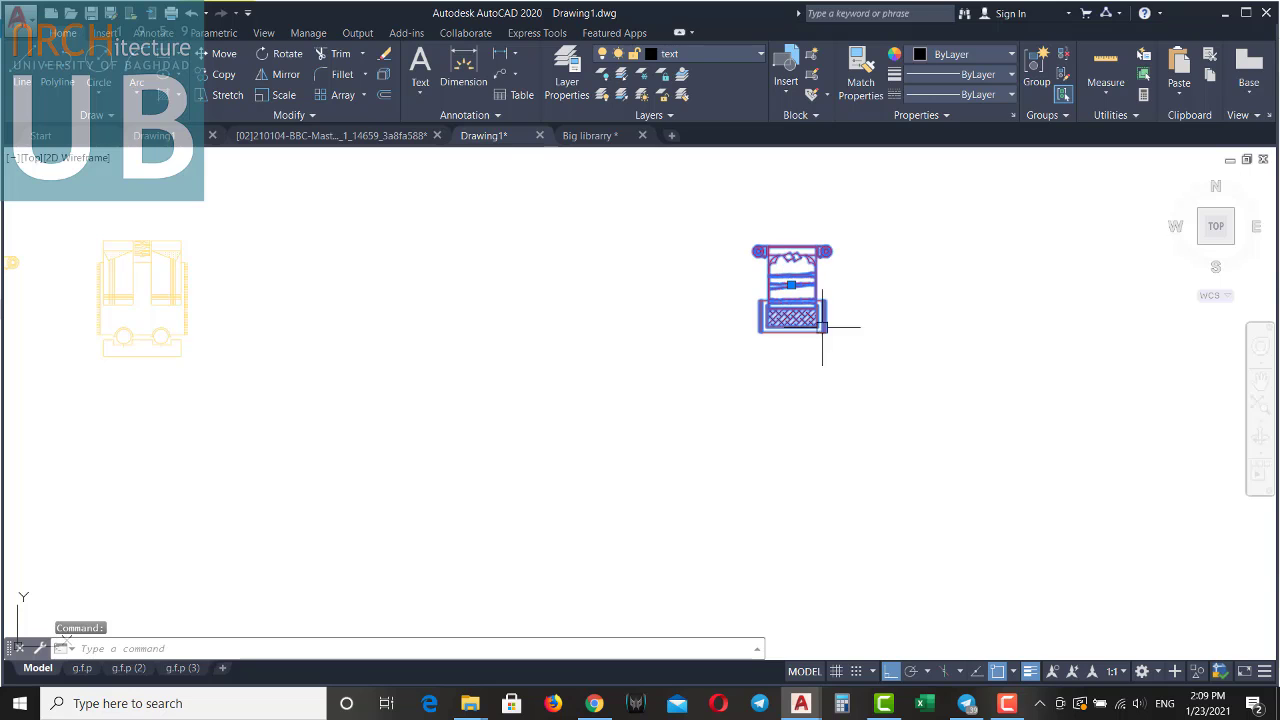
middle_drag(822, 326, 816, 312)
scroll(818, 299, down, 3)
Open the A-F161 sofa set block in the Block Editor.
middle_drag(680, 340, 857, 320)
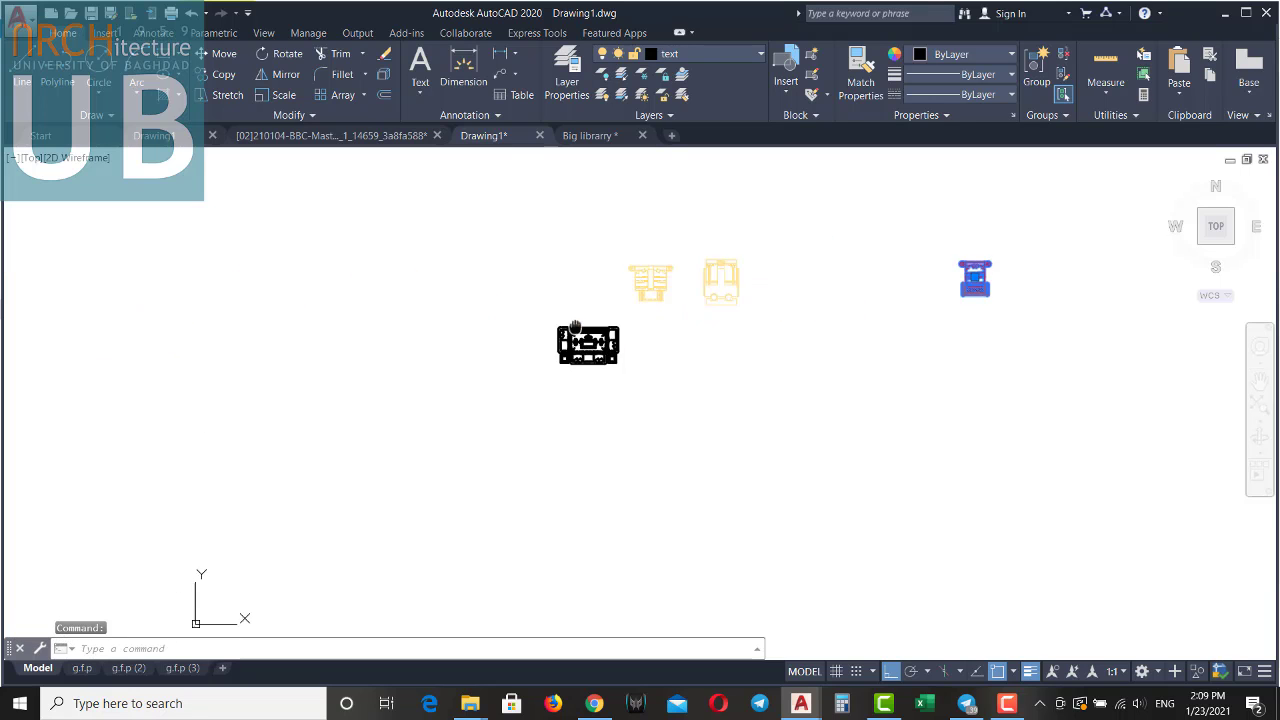
scroll(610, 350, up, 3)
key(Escape)
key(Escape)
click(618, 330)
double_click(591, 359)
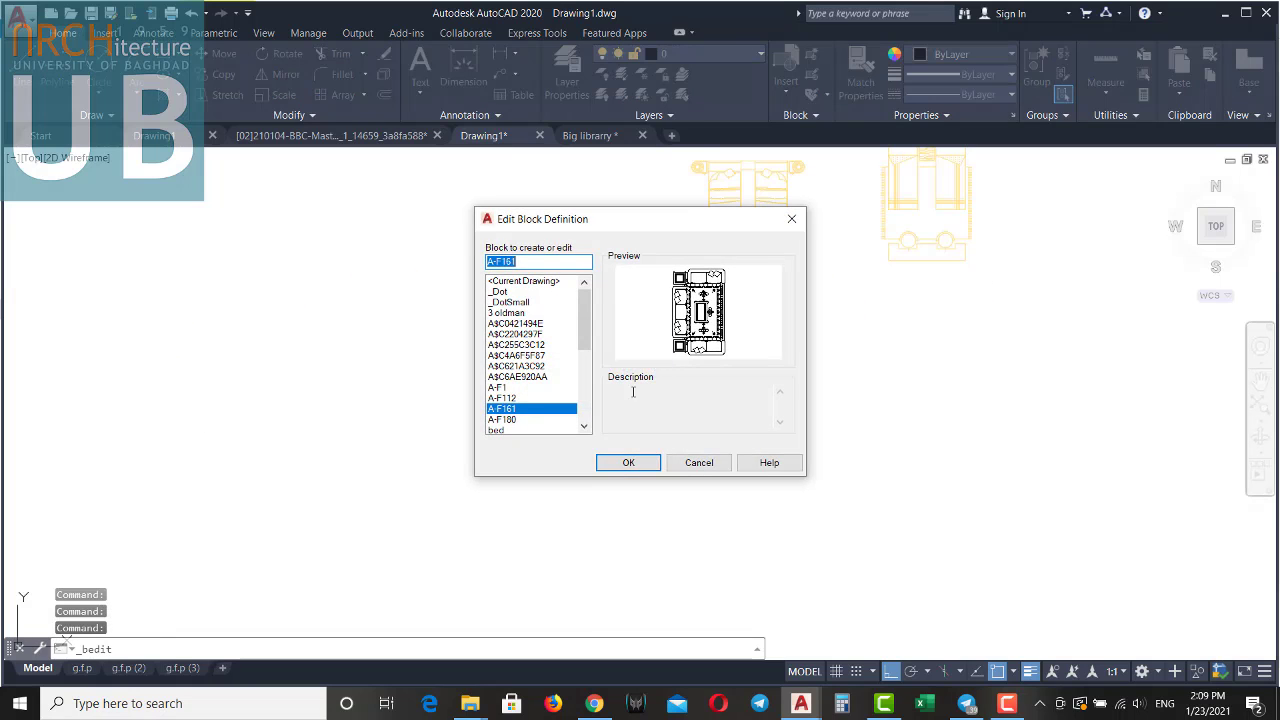
click(629, 463)
Put all of the sofa set's geometry on the fur. layer and save the block.
scroll(766, 286, down, 2)
click(785, 231)
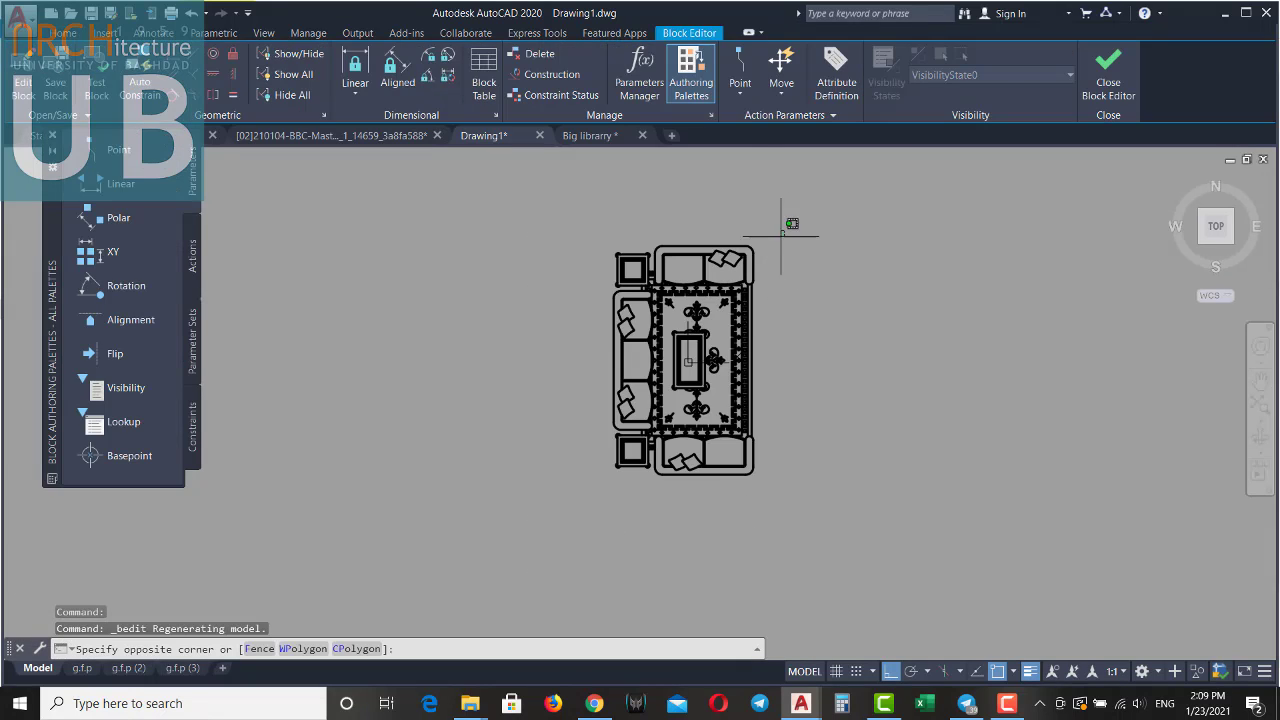
click(579, 520)
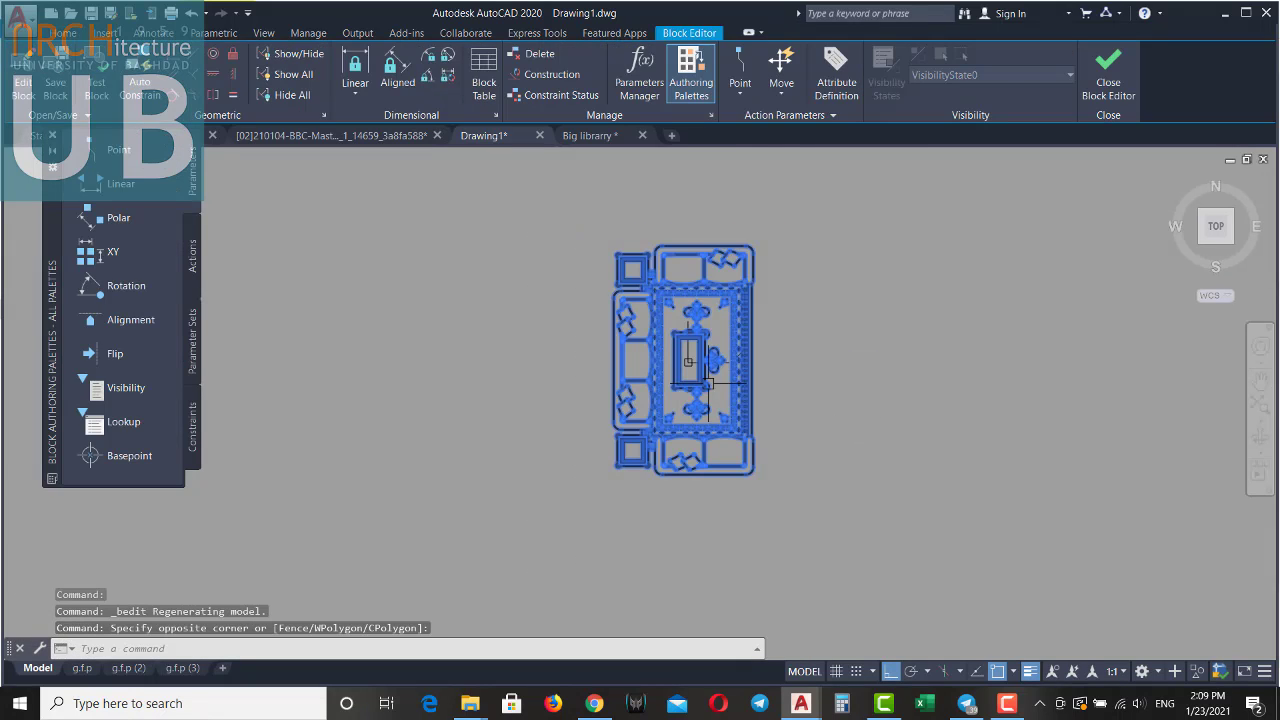
click(70, 38)
click(621, 57)
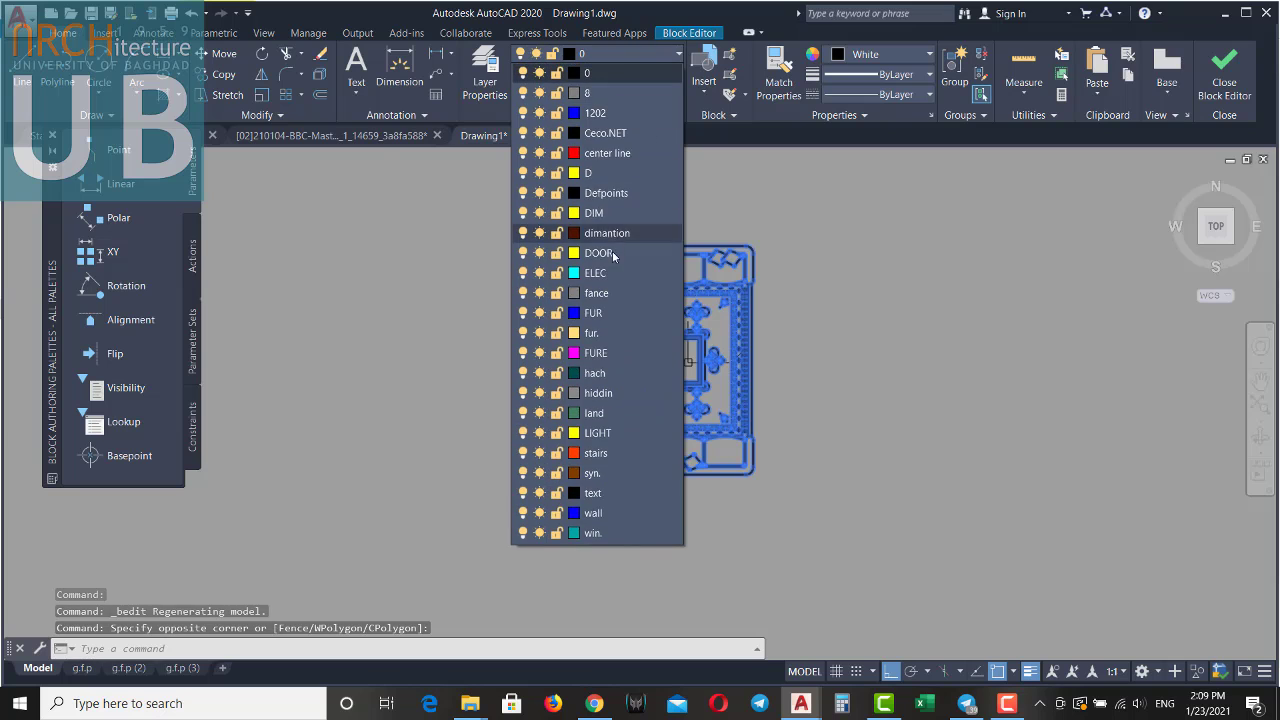
click(591, 334)
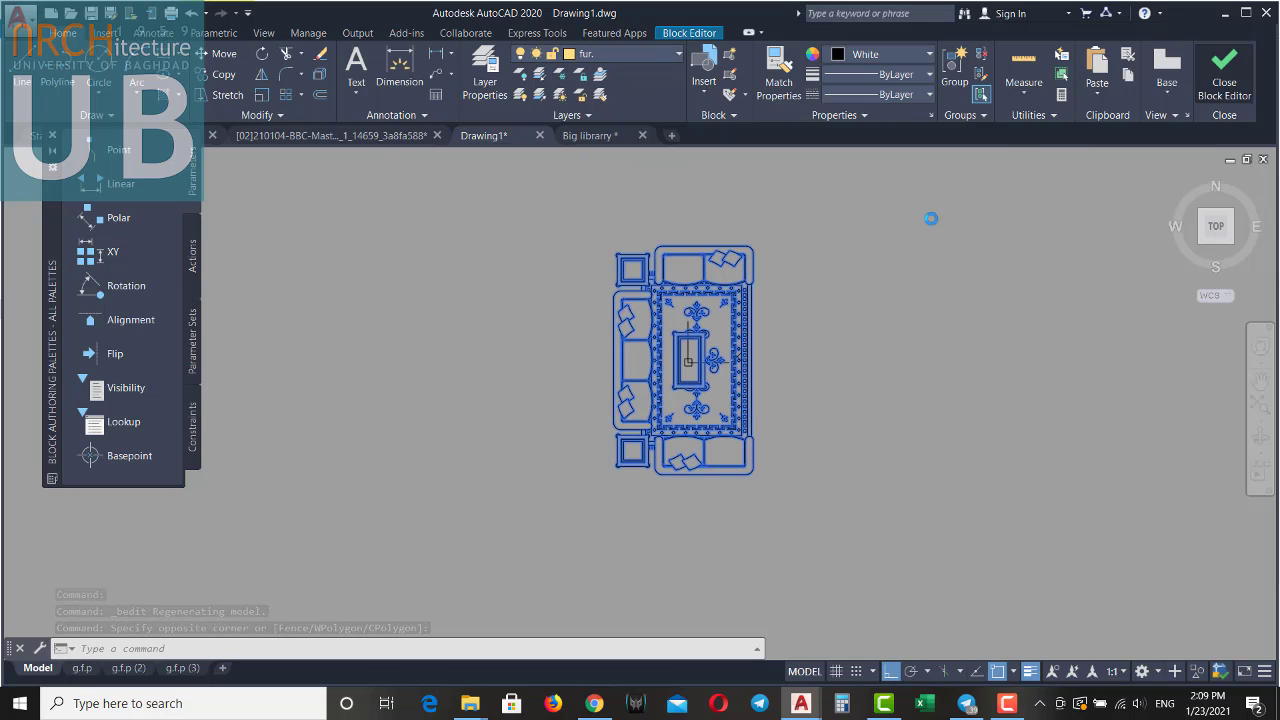
click(660, 350)
scroll(675, 347, down, 2)
Start moving the sofa-and-rug block with Ortho on, then cancel the move.
scroll(675, 347, down, 2)
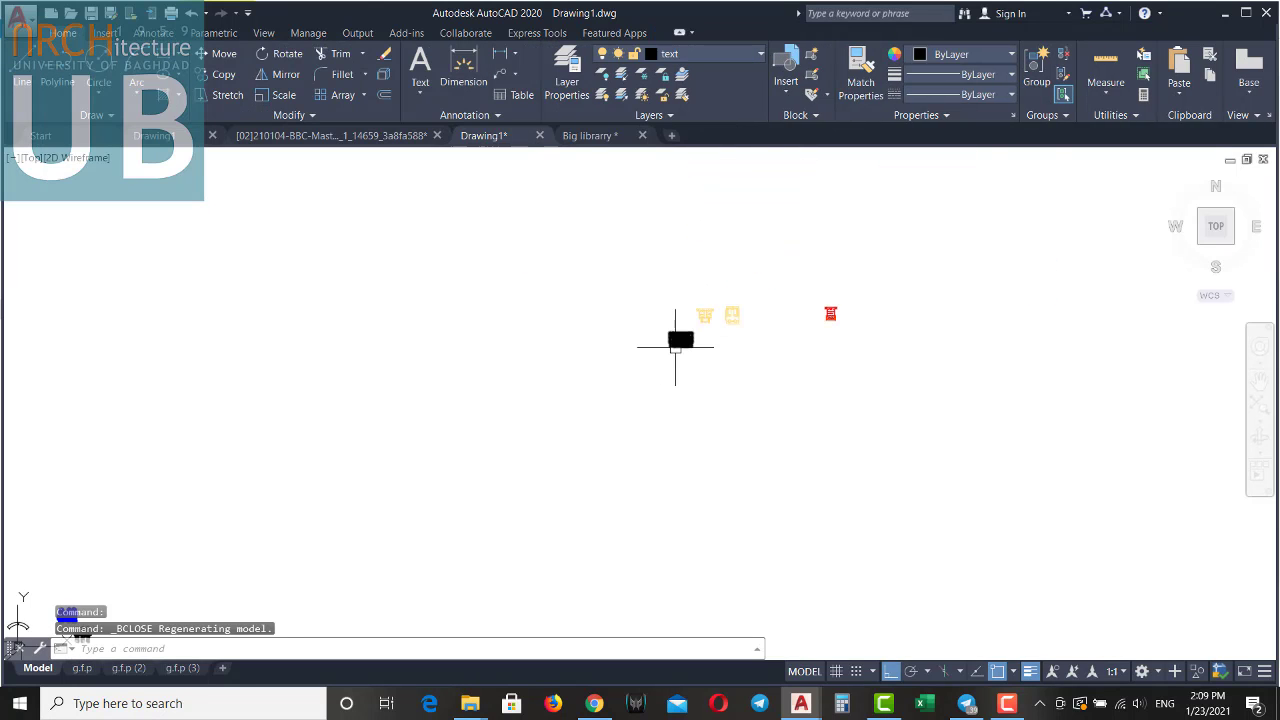
click(675, 347)
text(m)
key(Return)
click(680, 342)
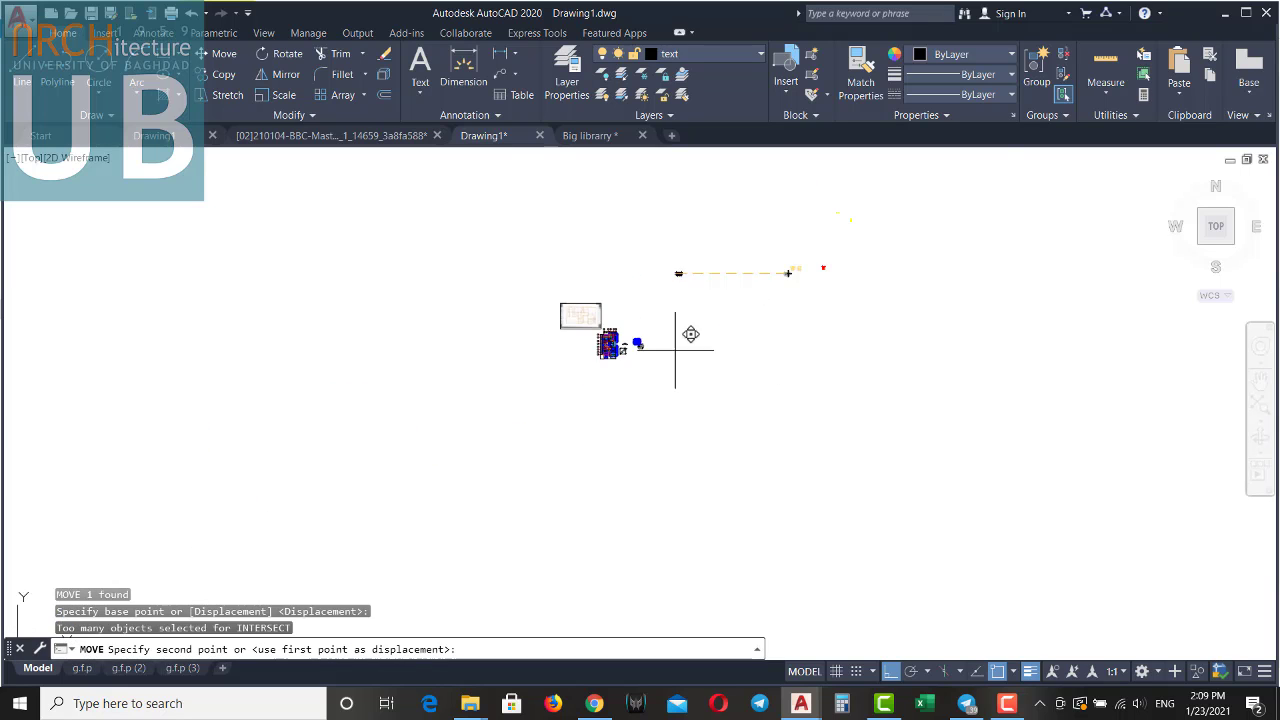
scroll(675, 348, up, 6)
scroll(760, 450, up, 2)
click(891, 672)
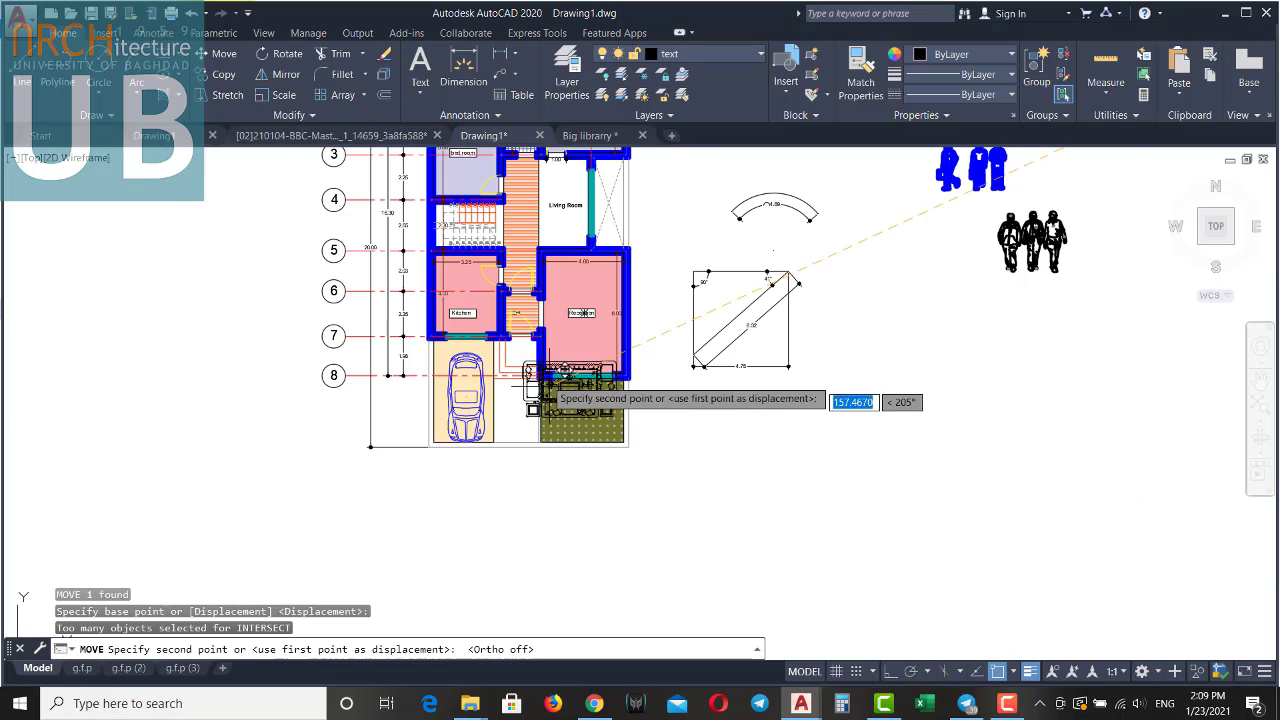
scroll(564, 352, up, 5)
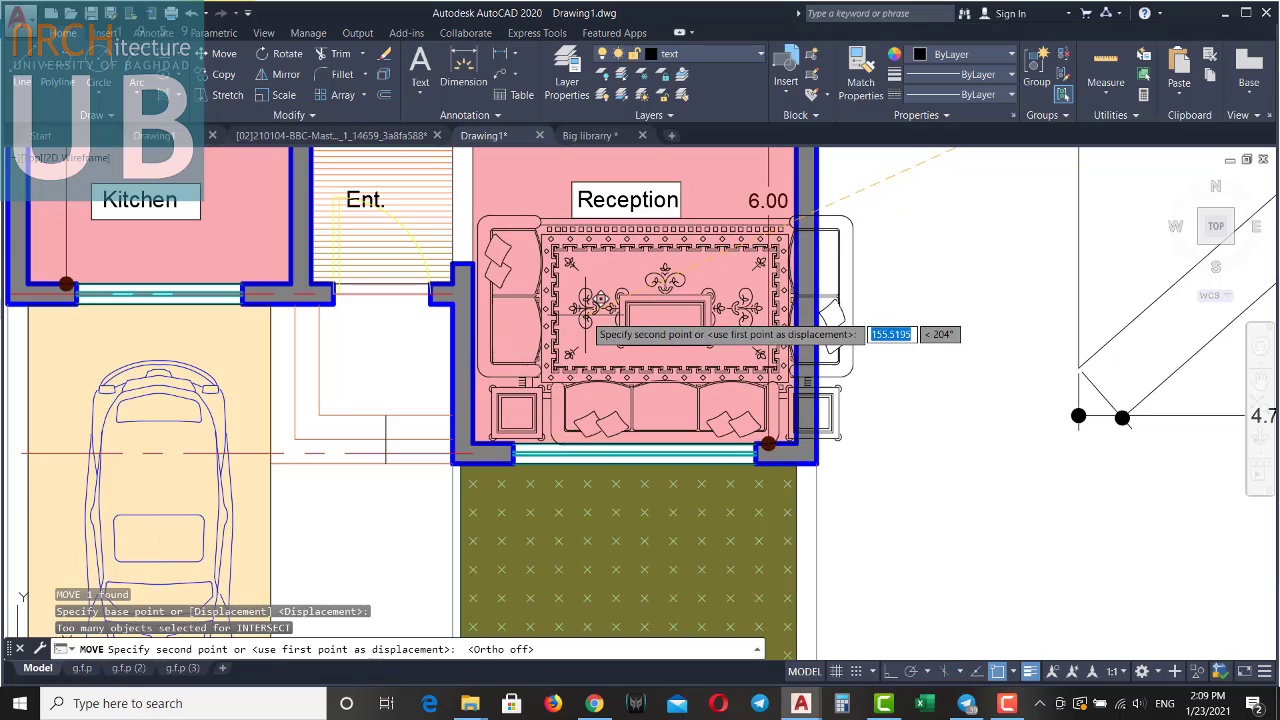
key(Escape)
key(Escape)
Scale the sofa-and-rug block by 0.7 from a base point in the Reception.
click(711, 305)
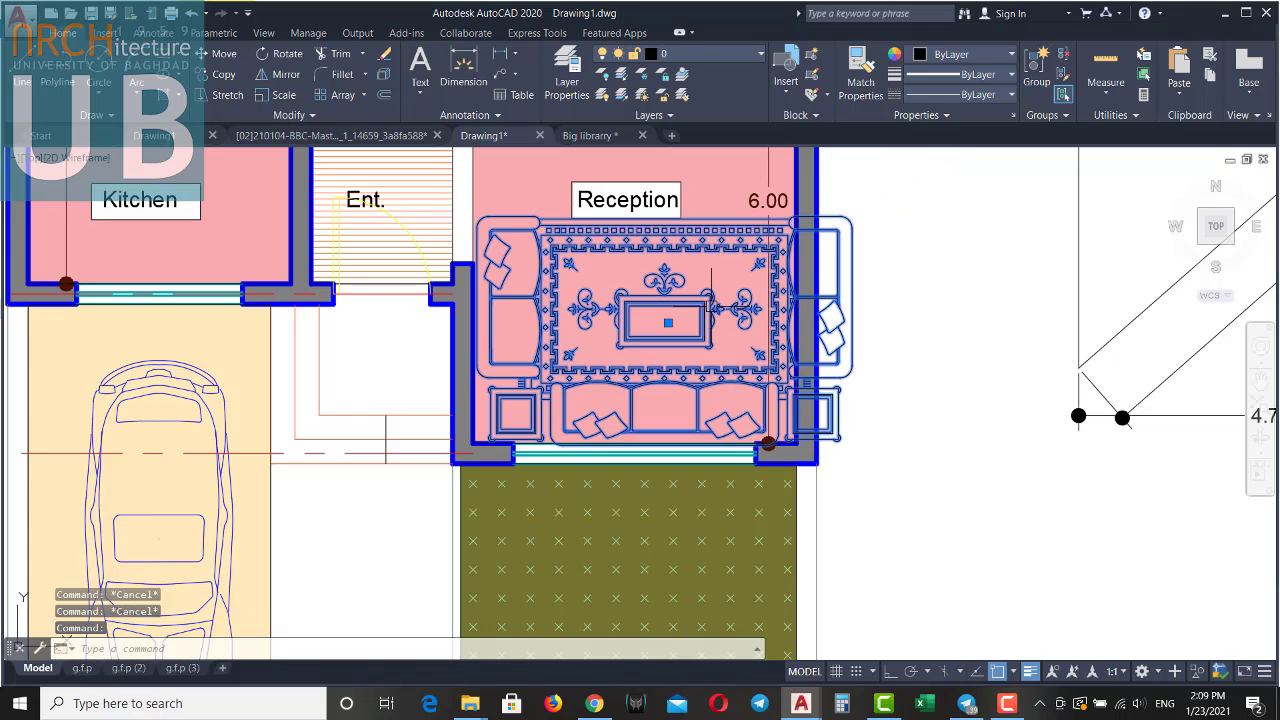
text(sc)
key(Return)
click(668, 322)
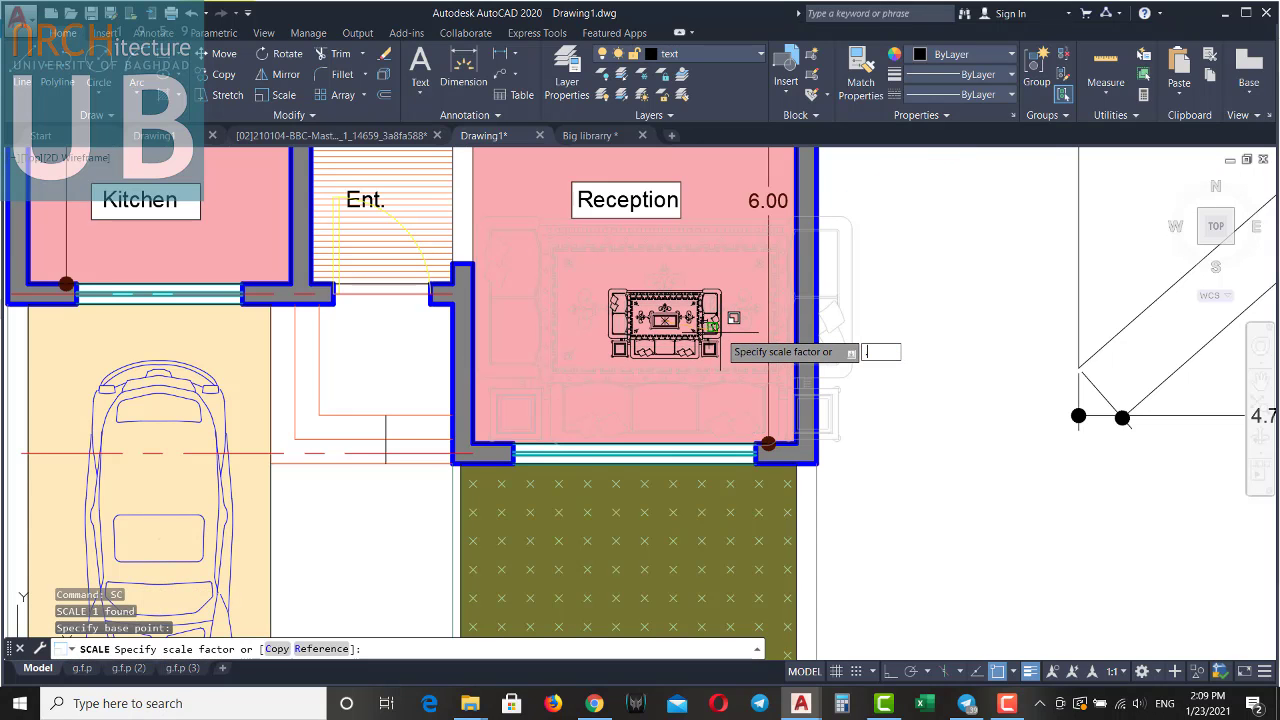
text(.7)
key(Return)
Reselect the scaled sofa set and begin moving it, then end the move.
click(738, 300)
text(m)
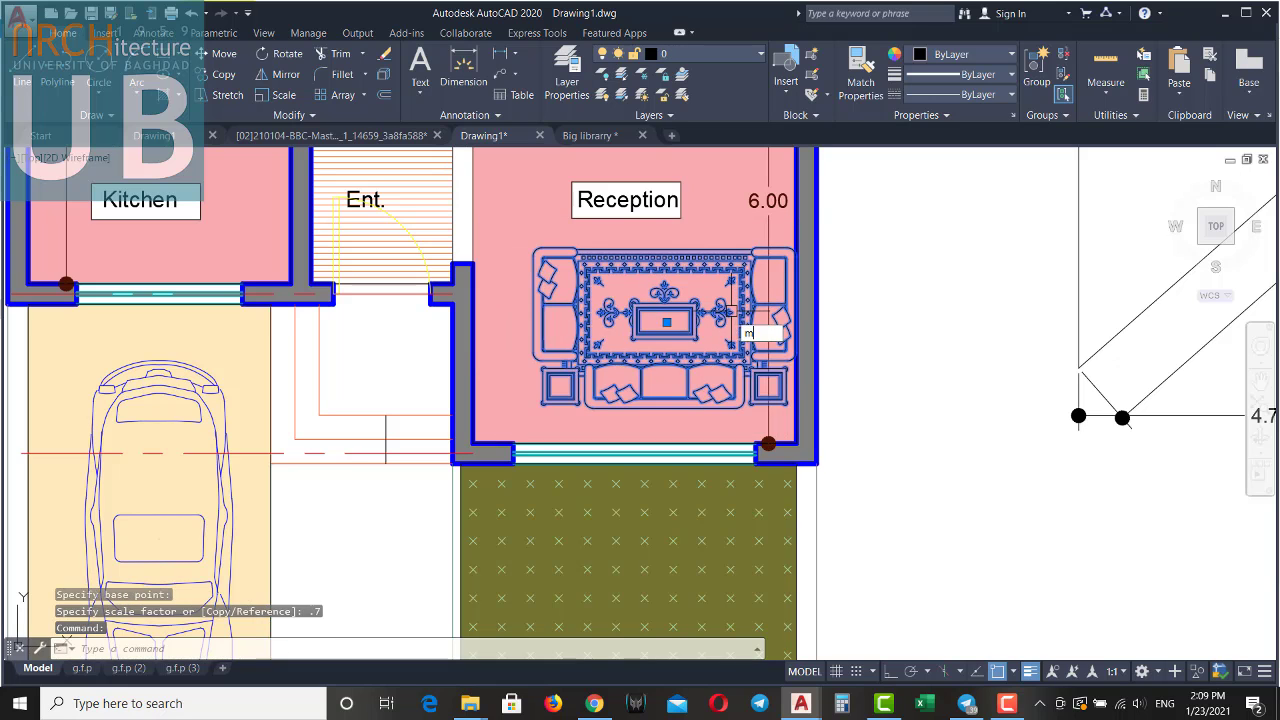
key(Return)
click(665, 416)
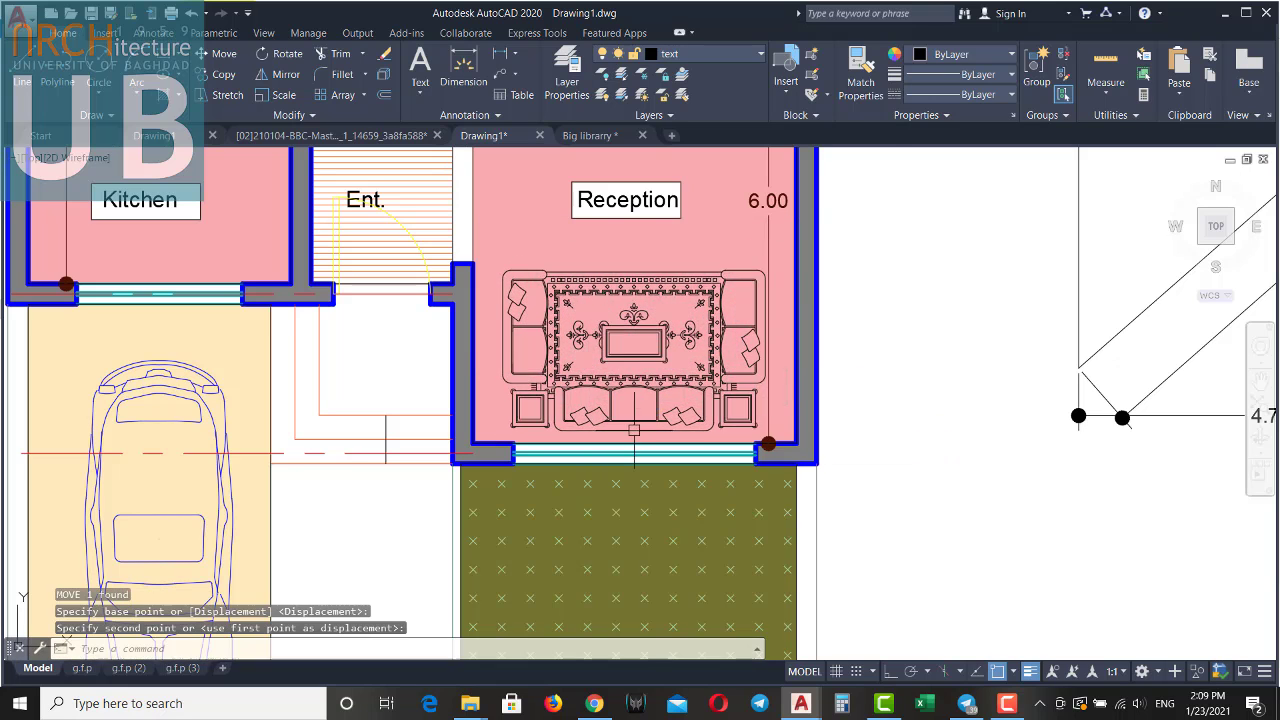
scroll(660, 410, up, 4)
key(Escape)
key(Escape)
scroll(763, 236, down, 1)
Begin a linear dimension along the sofa's right side, then cancel it.
click(499, 56)
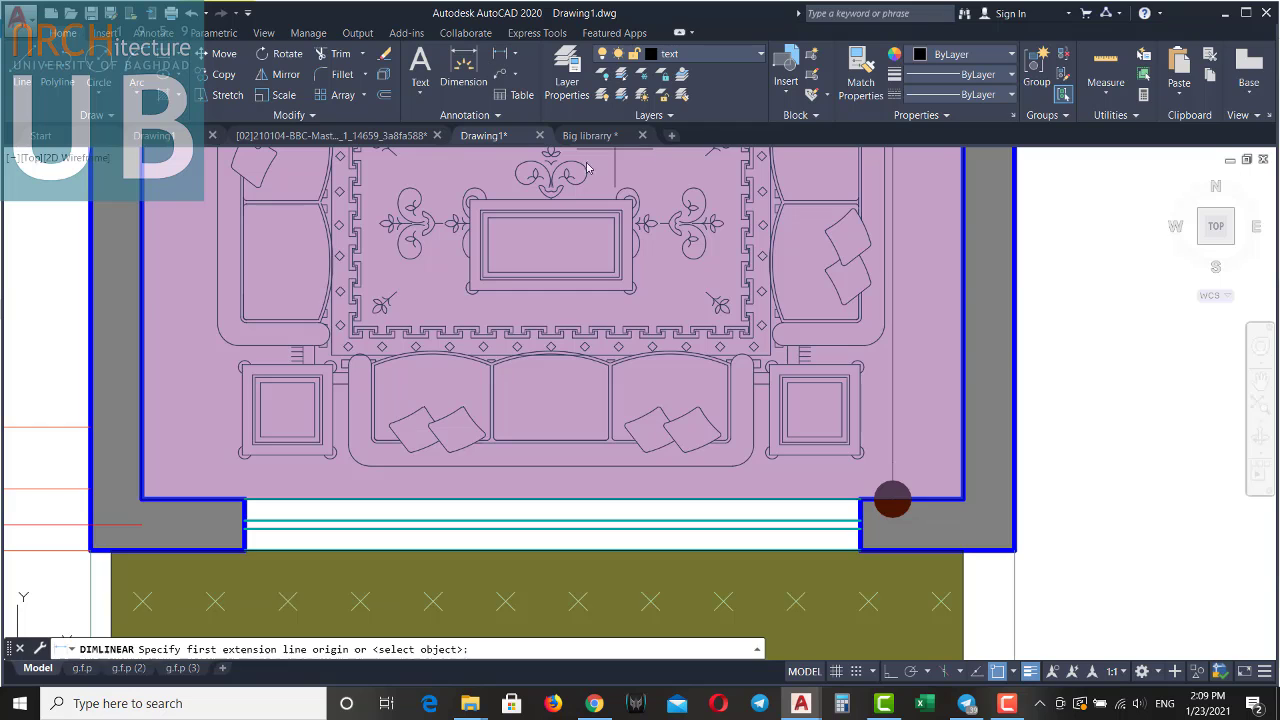
scroll(829, 337, up, 2)
click(737, 234)
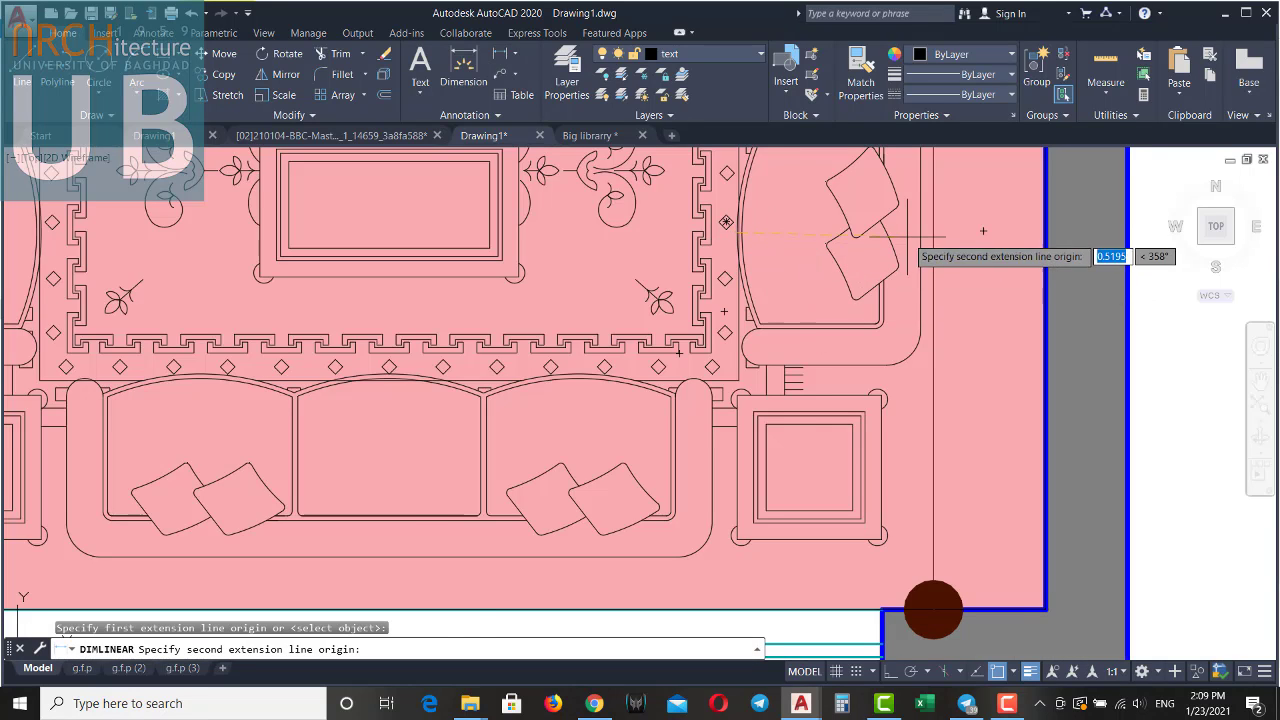
middle_drag(910, 234, 900, 334)
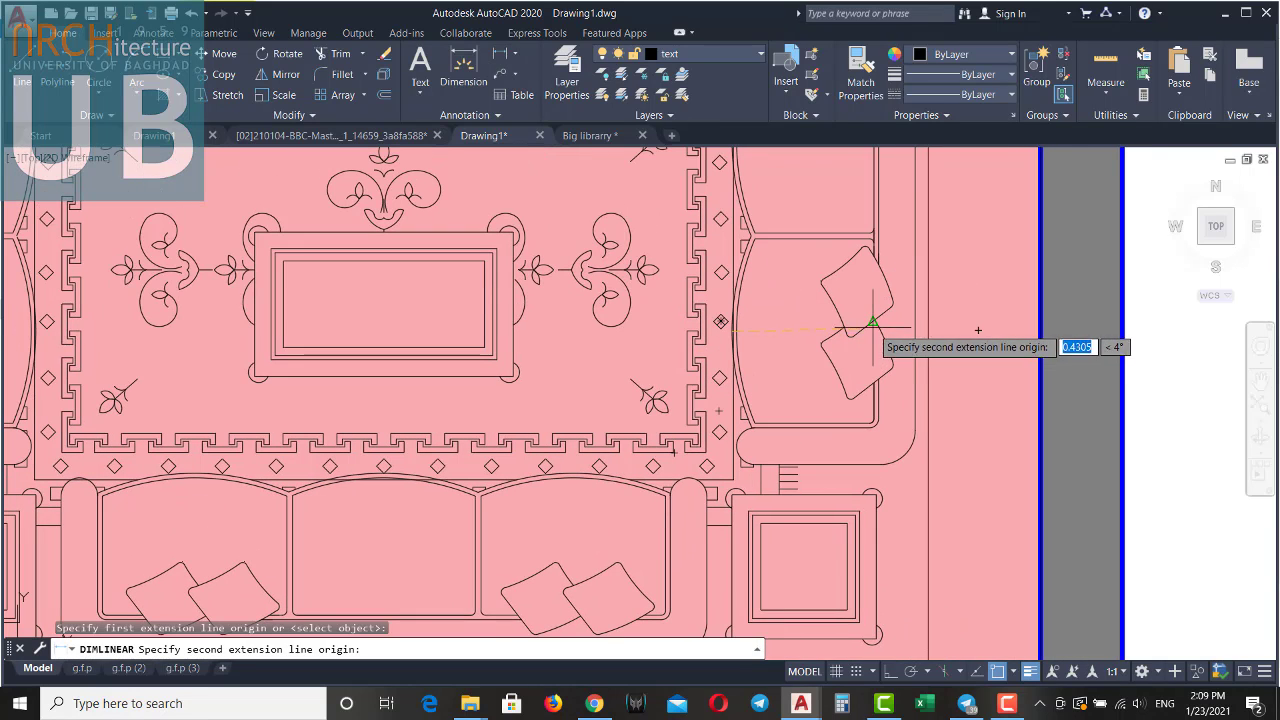
click(878, 325)
key(Escape)
key(Escape)
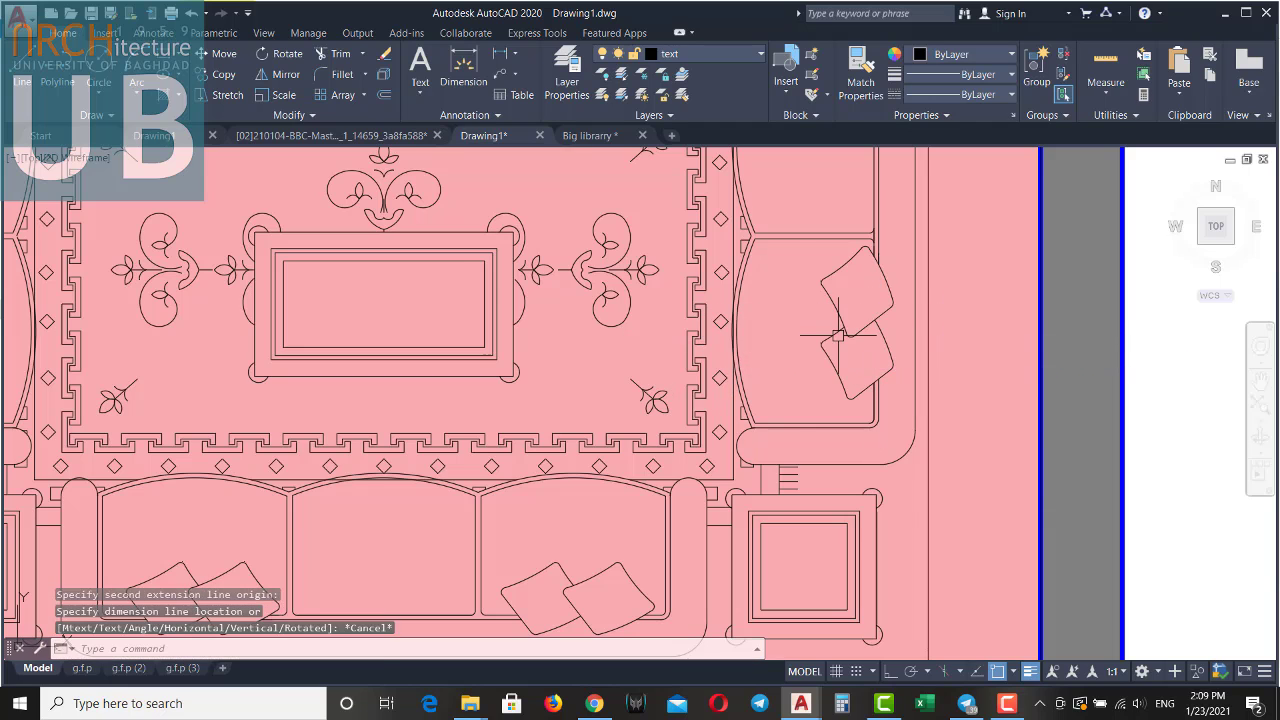
Shift the plan slightly and zoom out to view the whole floor plan.
scroll(840, 320, down, 4)
middle_drag(845, 311, 842, 325)
key(Escape)
key(Escape)
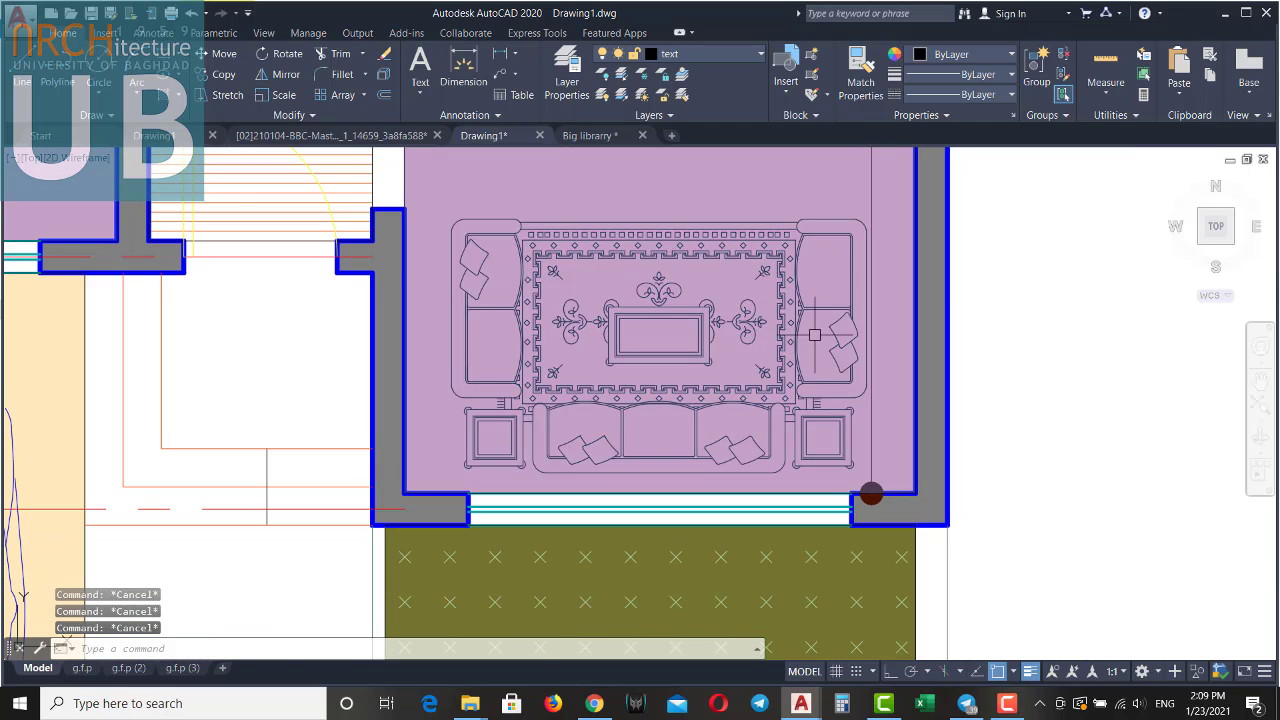
scroll(868, 491, down, 3)
scroll(846, 440, down, 3)
scroll(800, 360, down, 1)
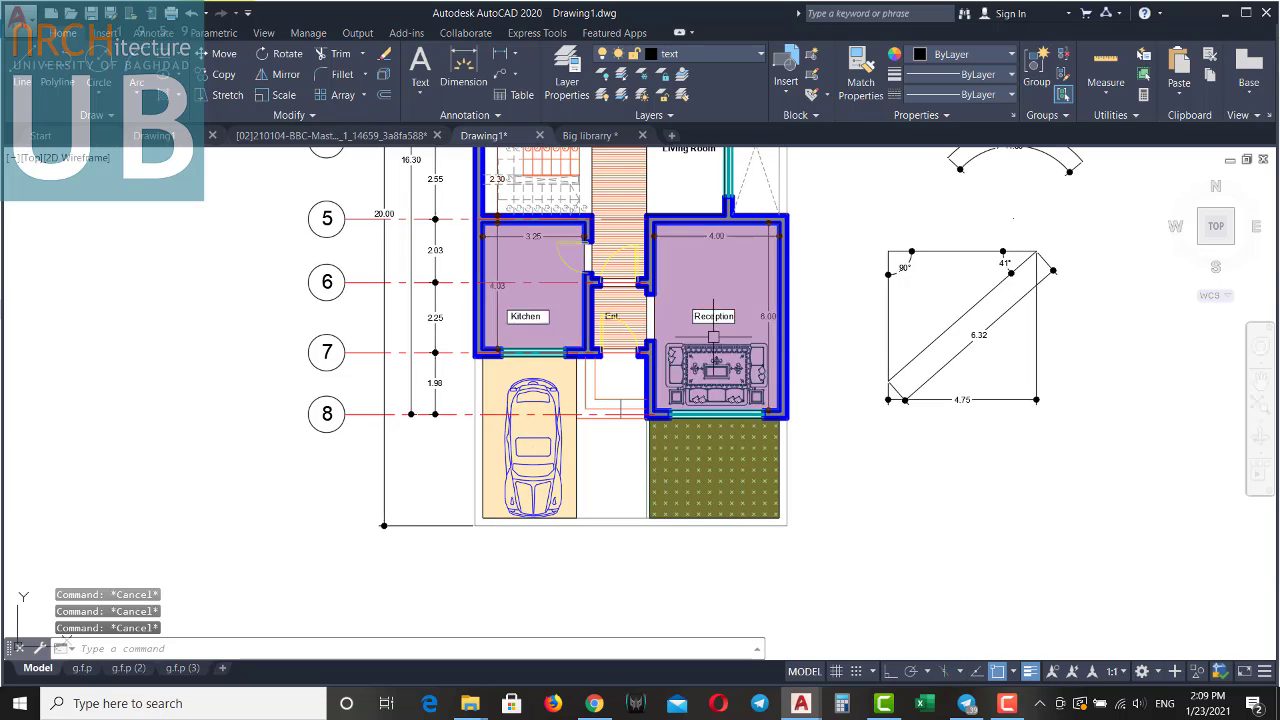
scroll(786, 341, down, 2)
scroll(770, 340, down, 1)
scroll(754, 338, down, 1)
Window-select the two loose blocks beside the plan and start moving them, then cancel.
scroll(754, 338, down, 5)
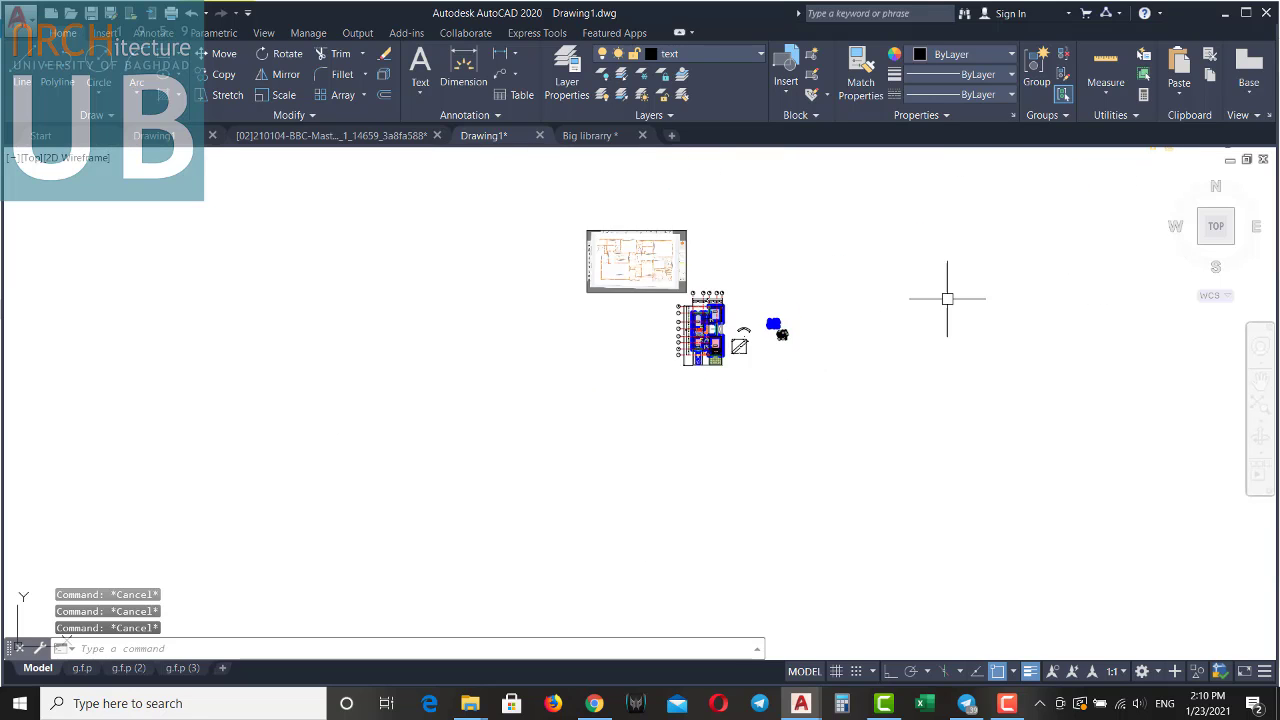
middle_drag(946, 291, 751, 364)
scroll(1005, 207, up, 5)
click(994, 180)
click(786, 251)
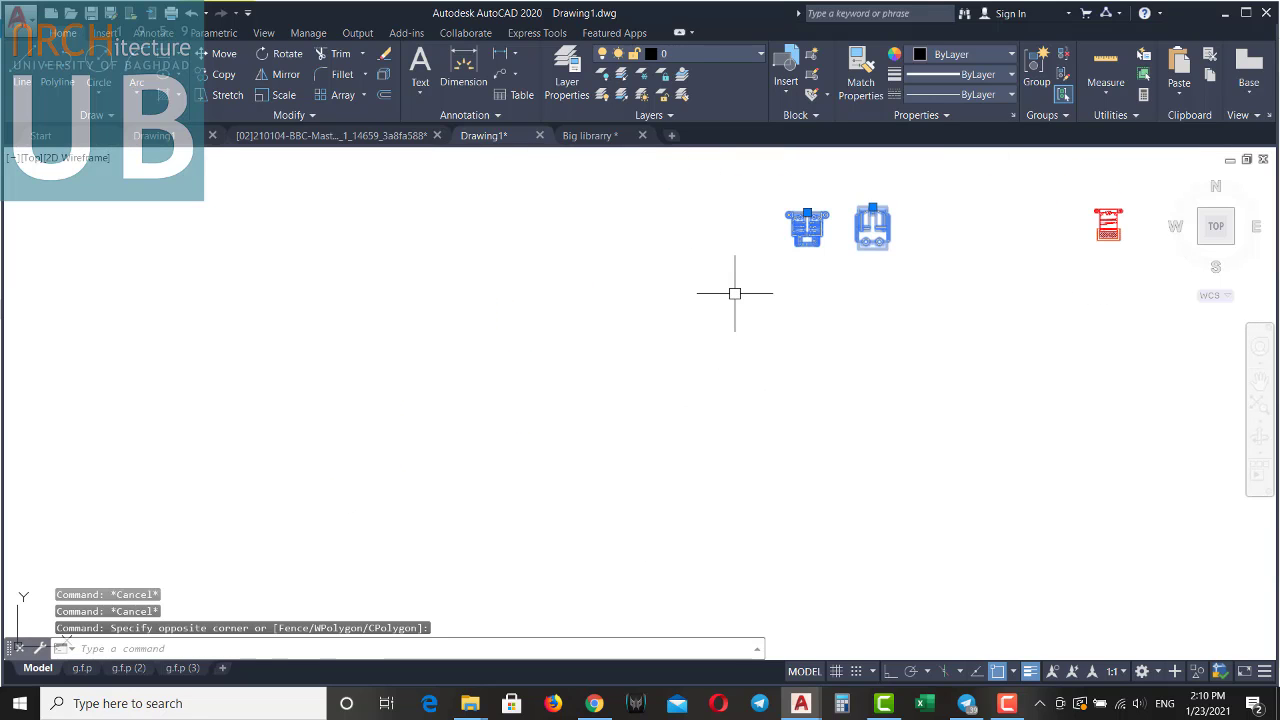
text(m)
key(Return)
click(848, 230)
scroll(534, 356, up, 2)
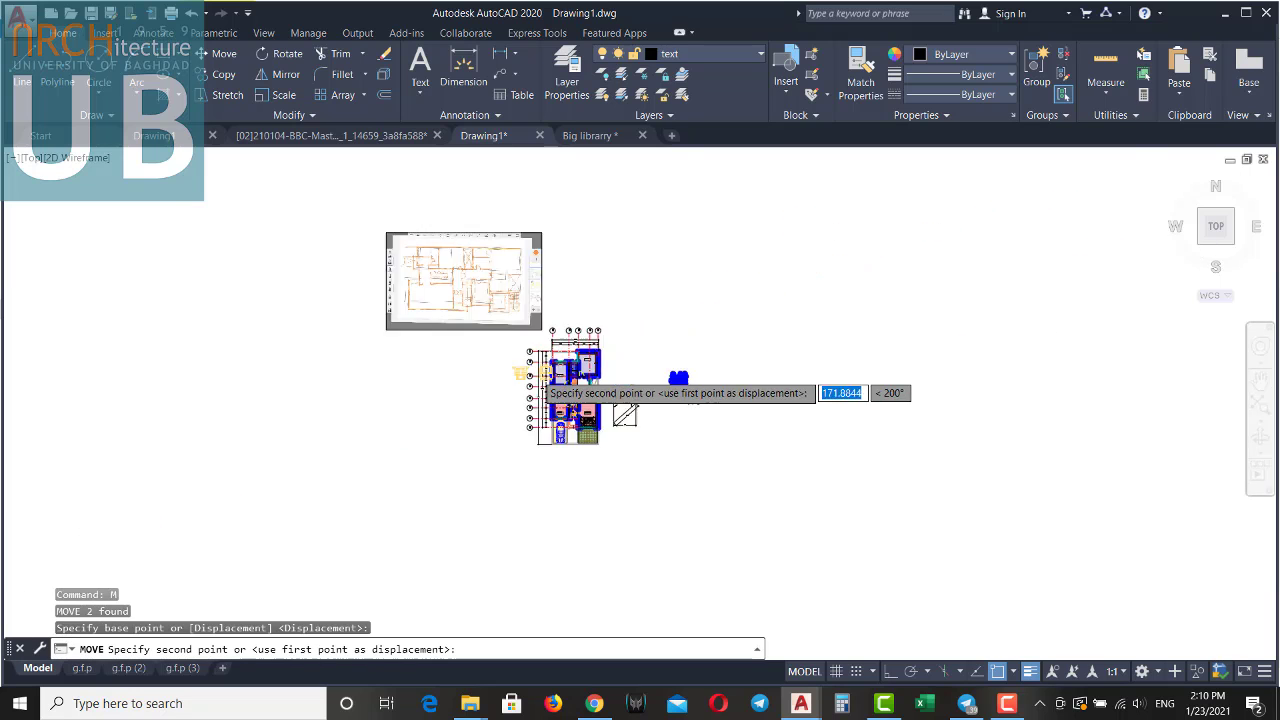
scroll(656, 328, up, 5)
scroll(695, 325, up, 2)
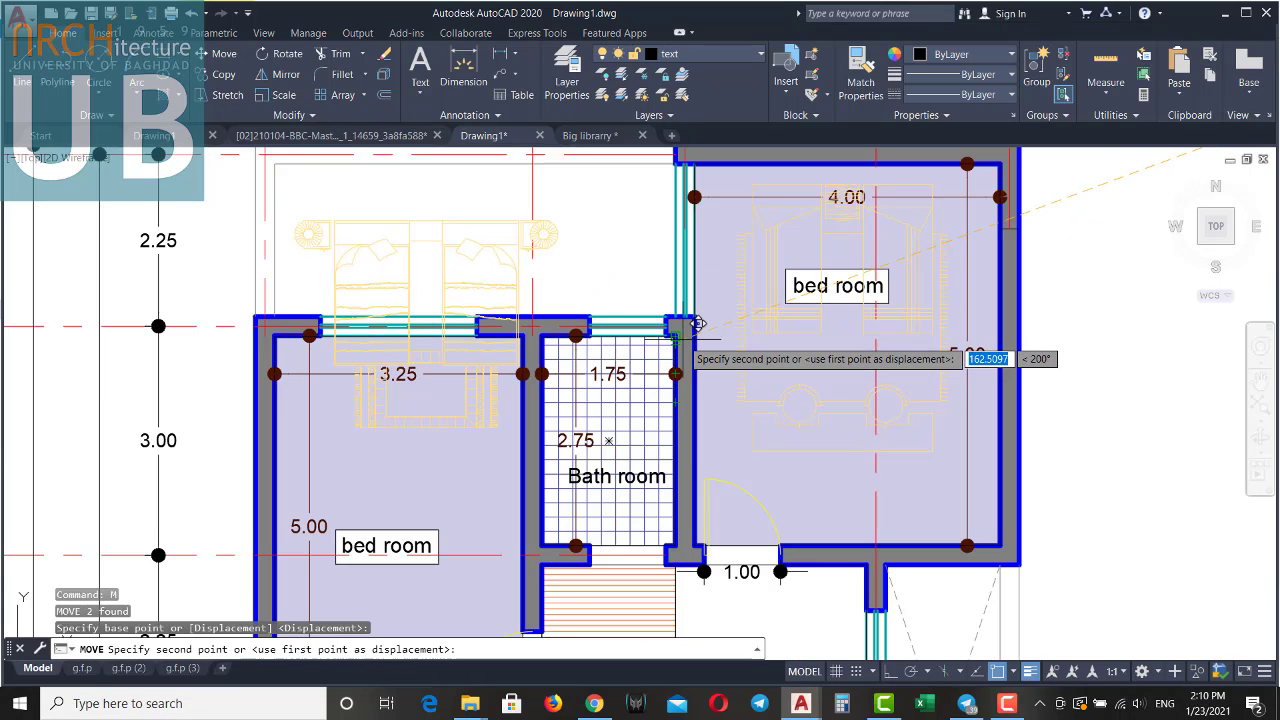
scroll(693, 320, down, 2)
scroll(693, 320, up, 2)
key(Escape)
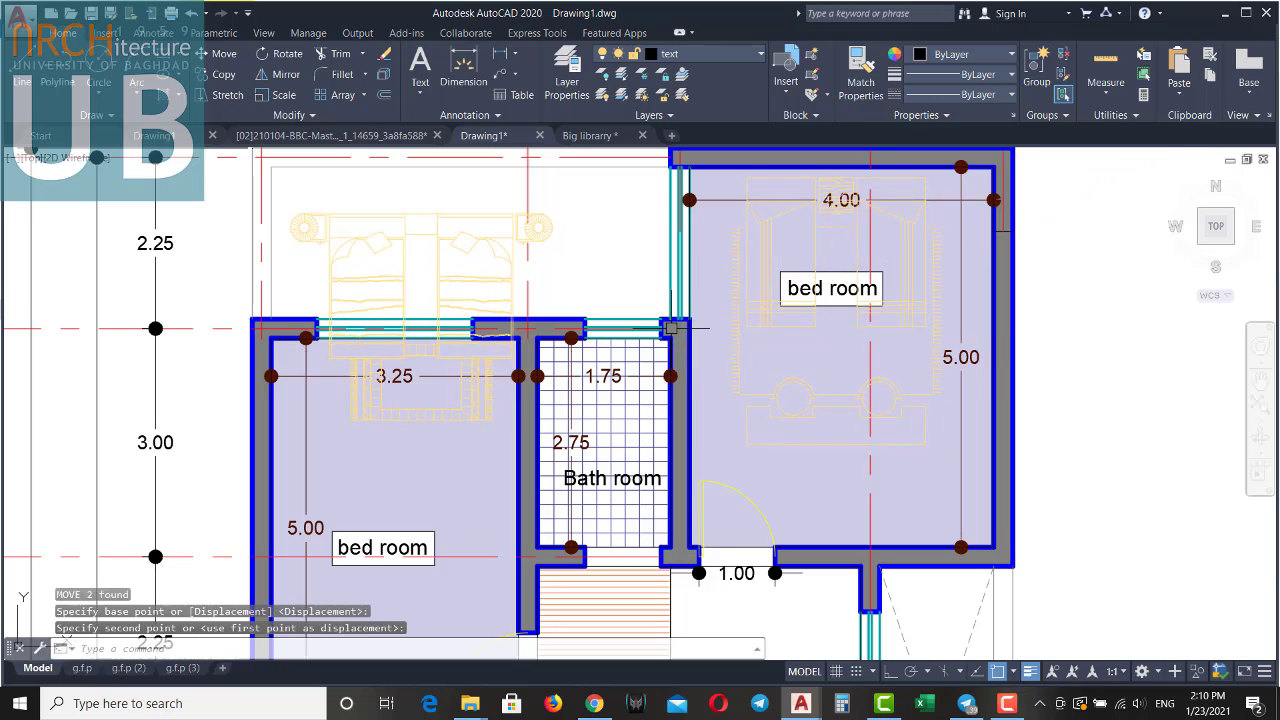
Select the bed, abandon a rotation, and move it lower in the right bed room.
click(766, 262)
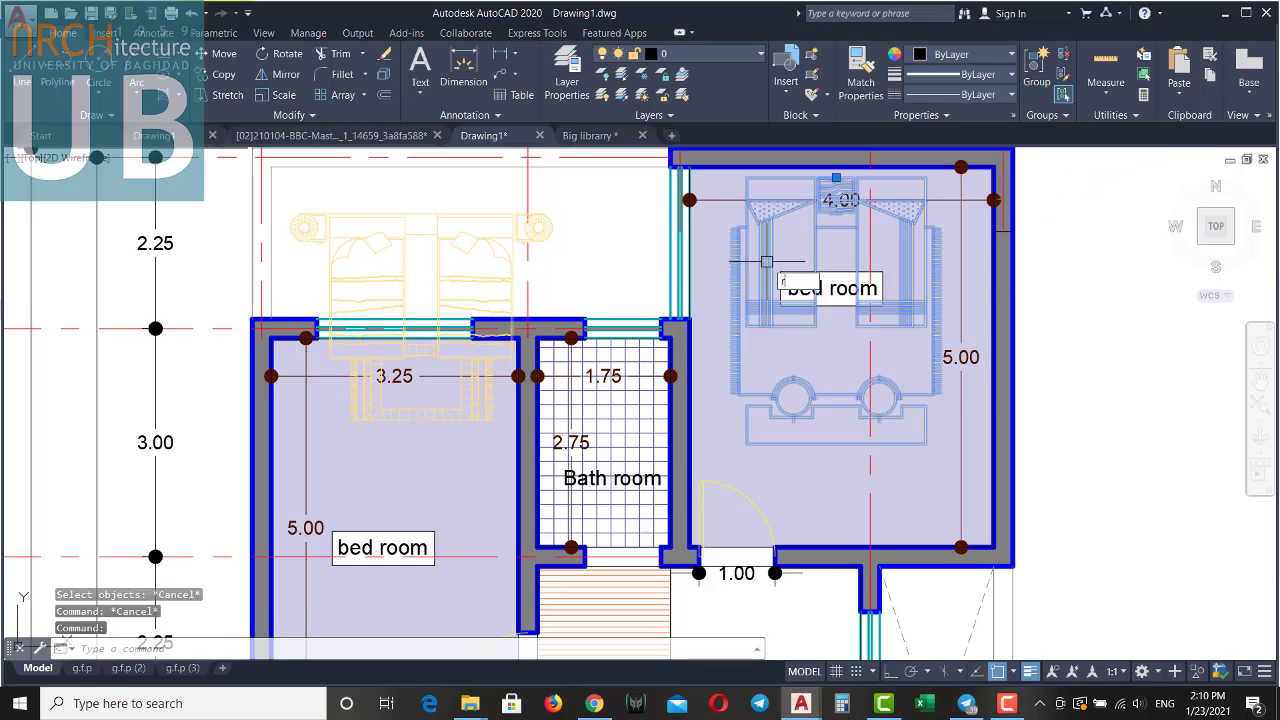
right_click(768, 285)
click(842, 362)
key(Escape)
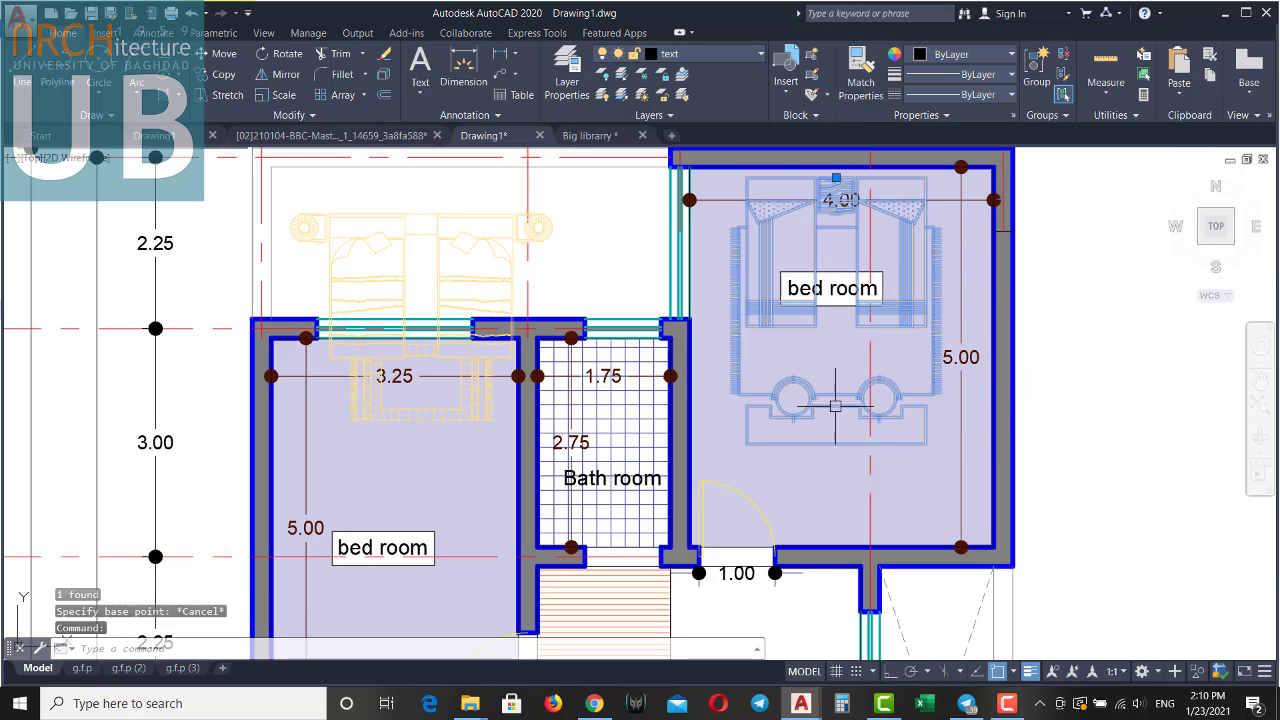
text(m)
key(Return)
click(837, 427)
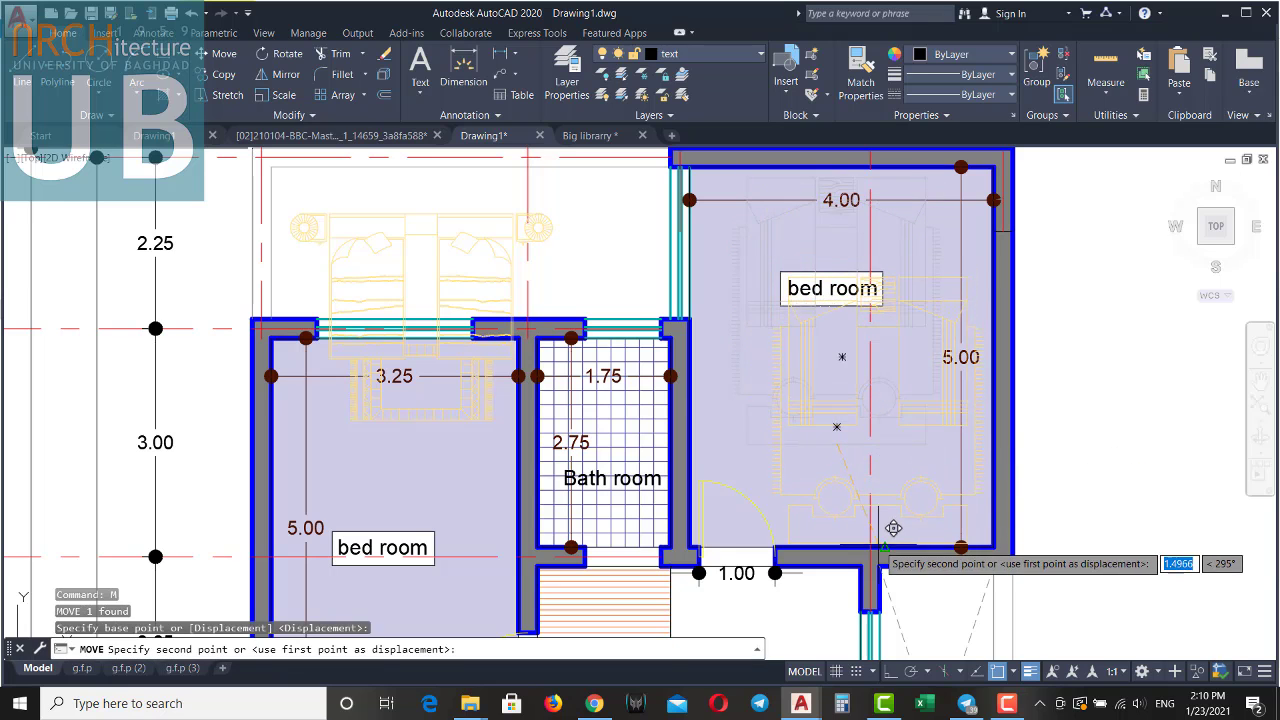
click(910, 300)
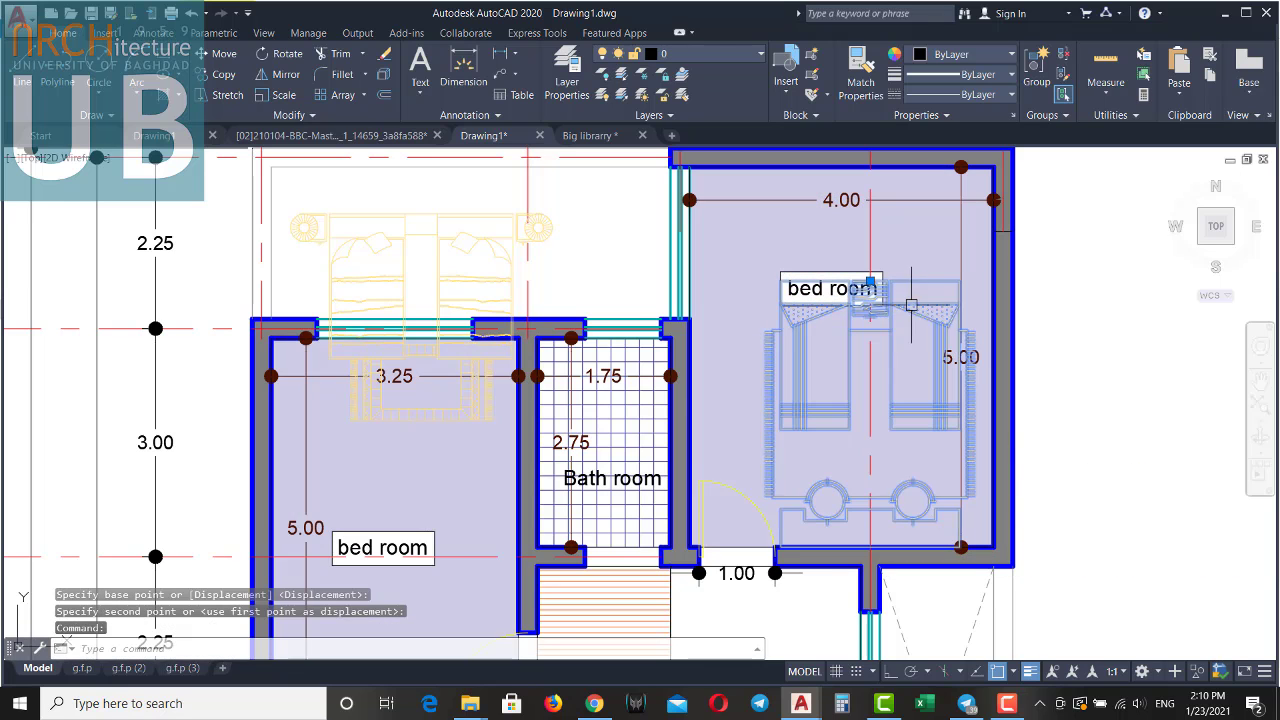
key(Escape)
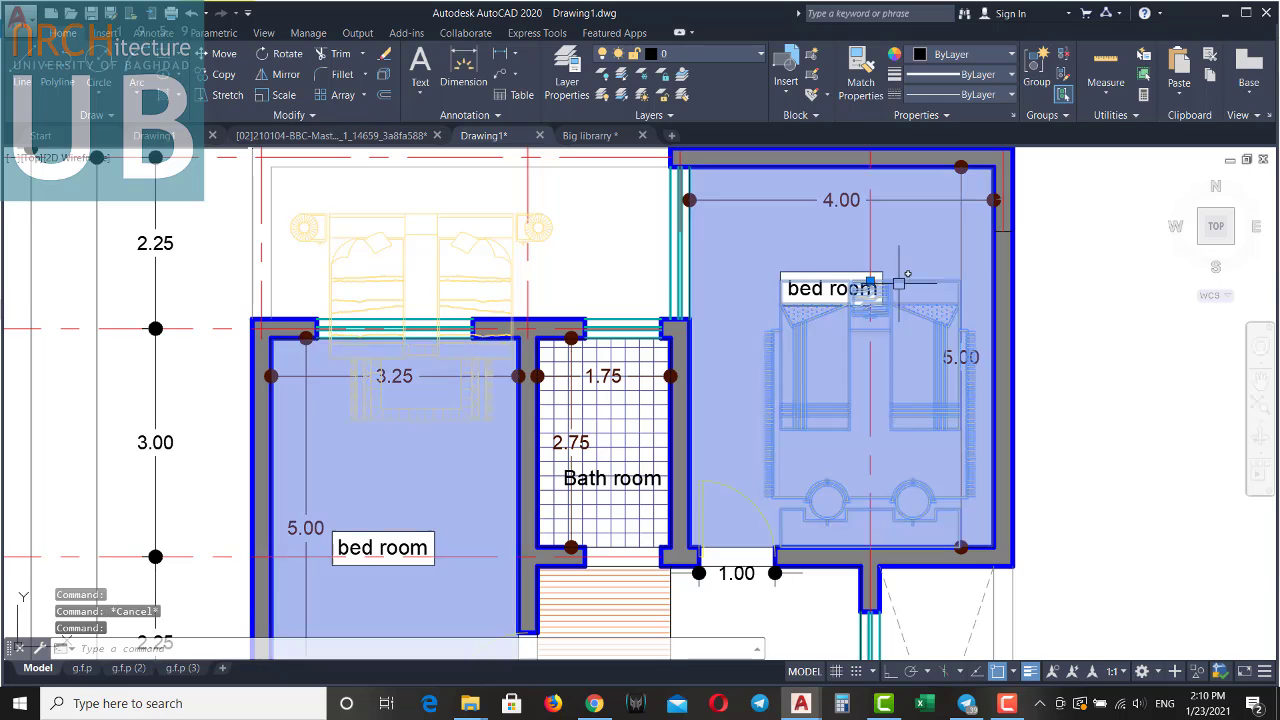
Move the bed again so its headboard sits against the room's top wall.
right_click(891, 259)
click(921, 278)
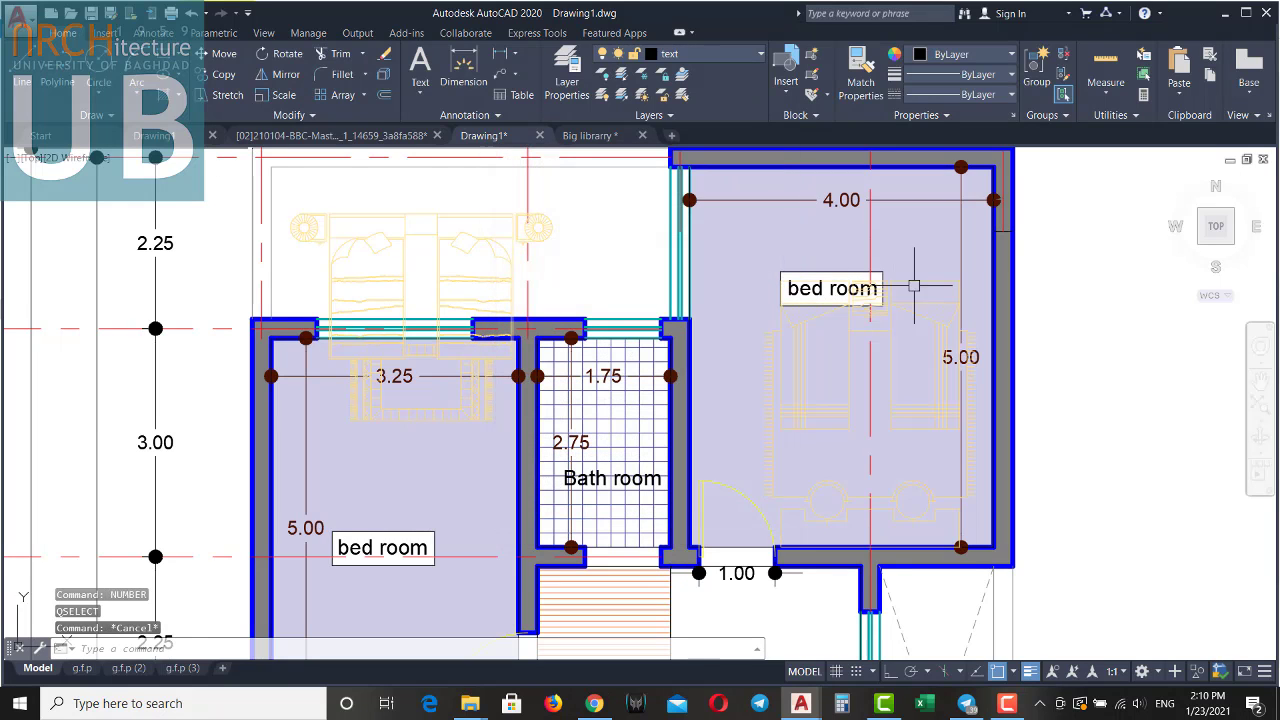
text(m)
key(Return)
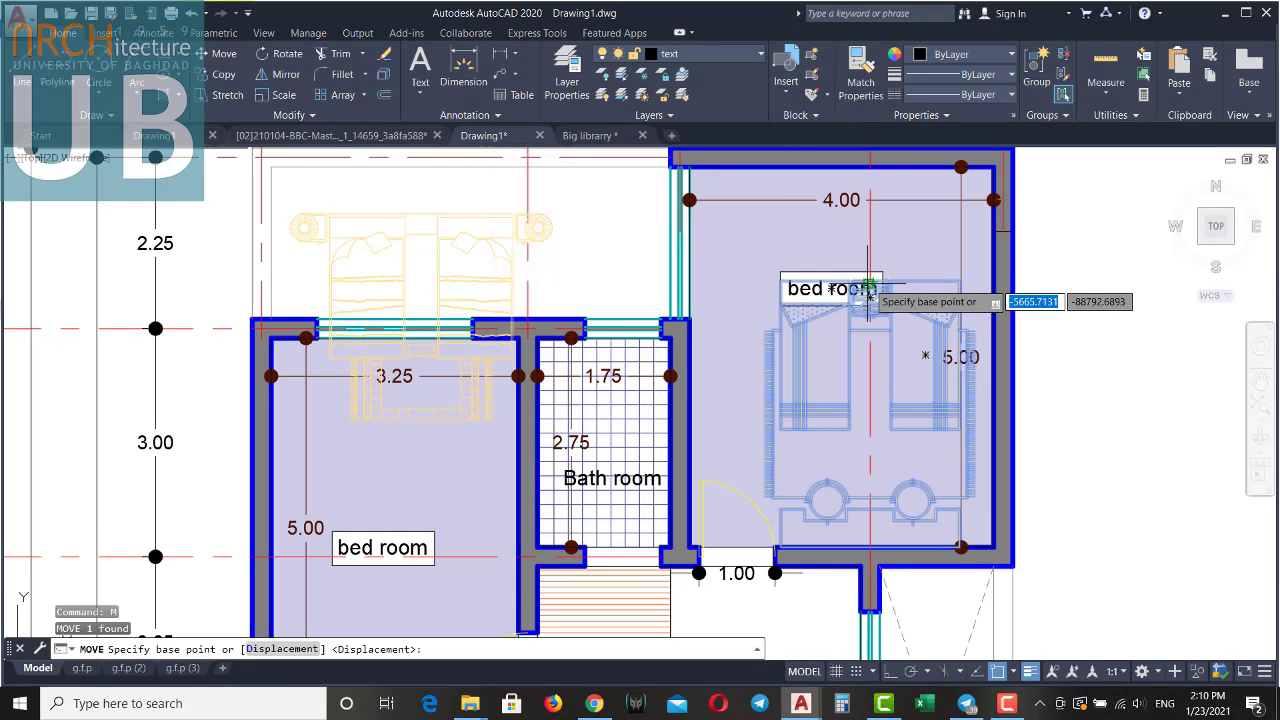
click(869, 296)
click(857, 152)
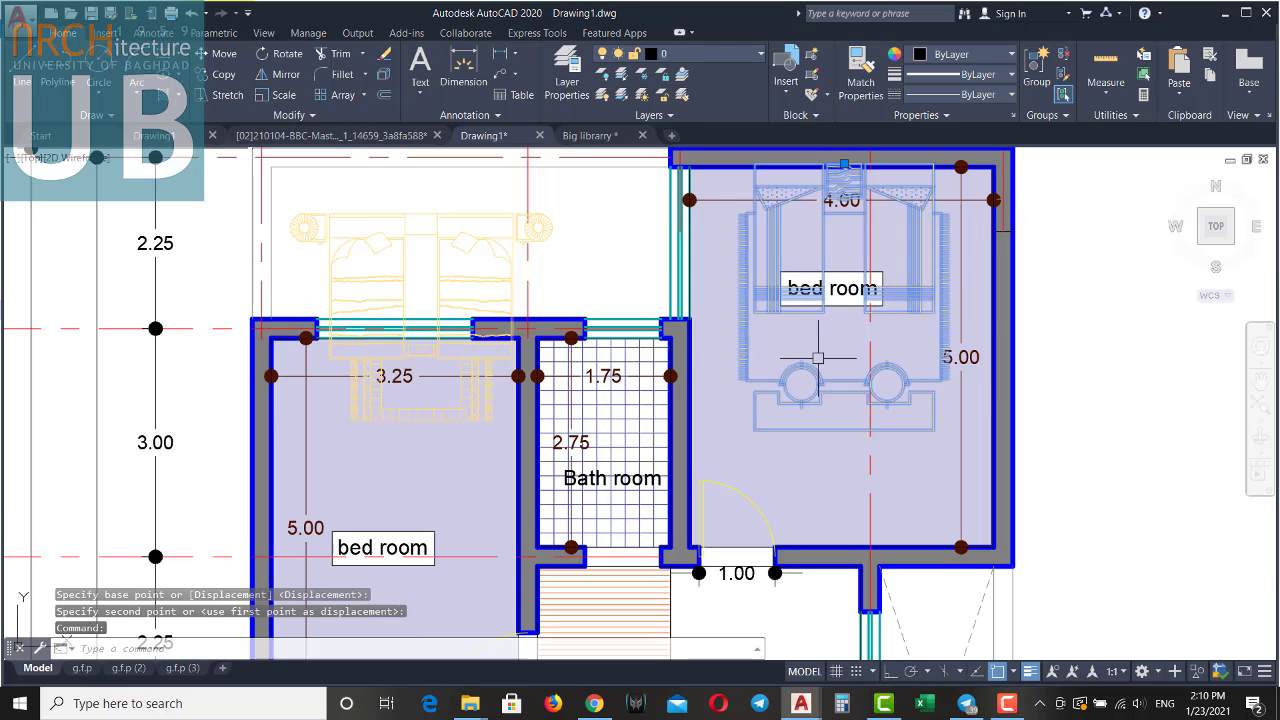
right_click(831, 248)
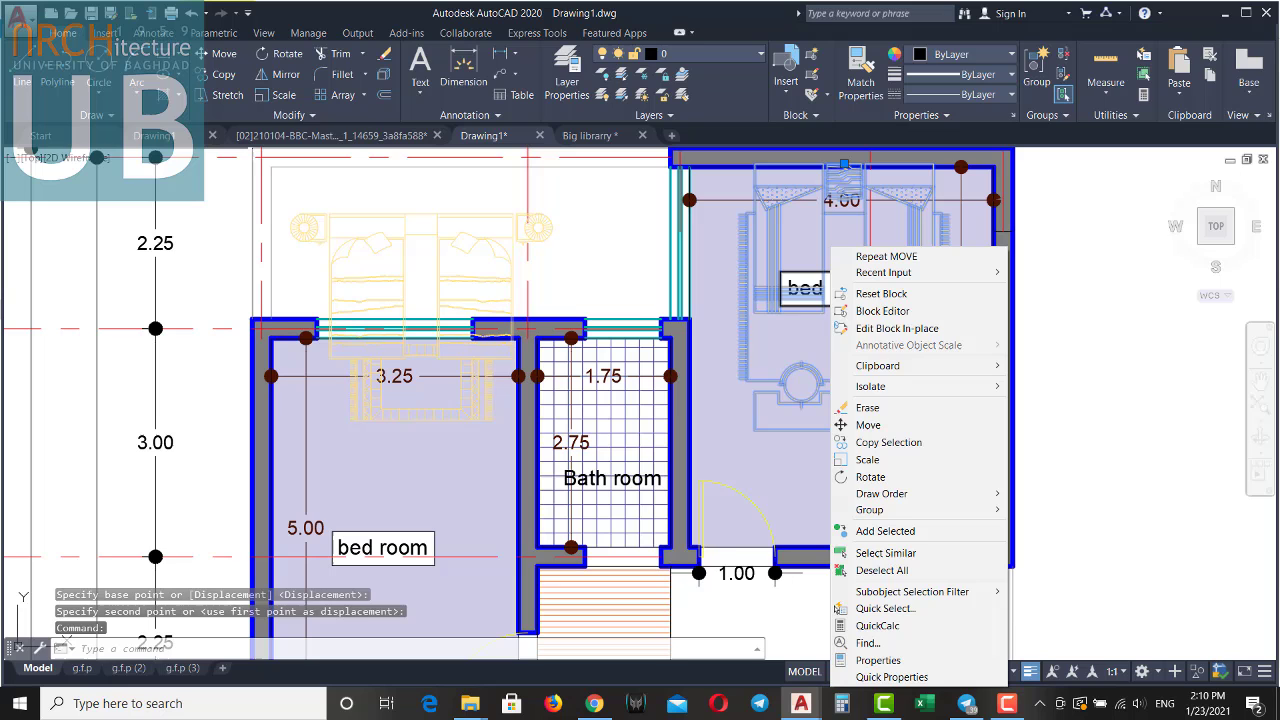
Edit the BED2 block in place, then save the reference edit and confirm the redefinition.
click(896, 330)
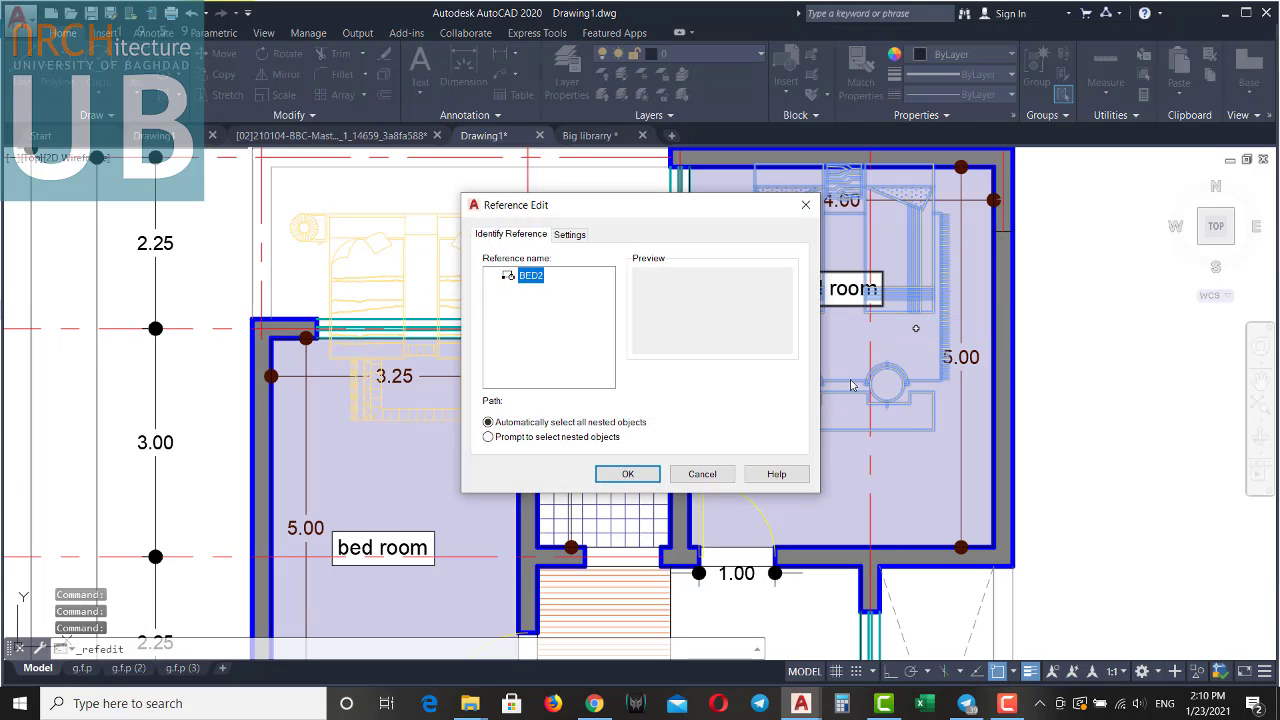
click(627, 475)
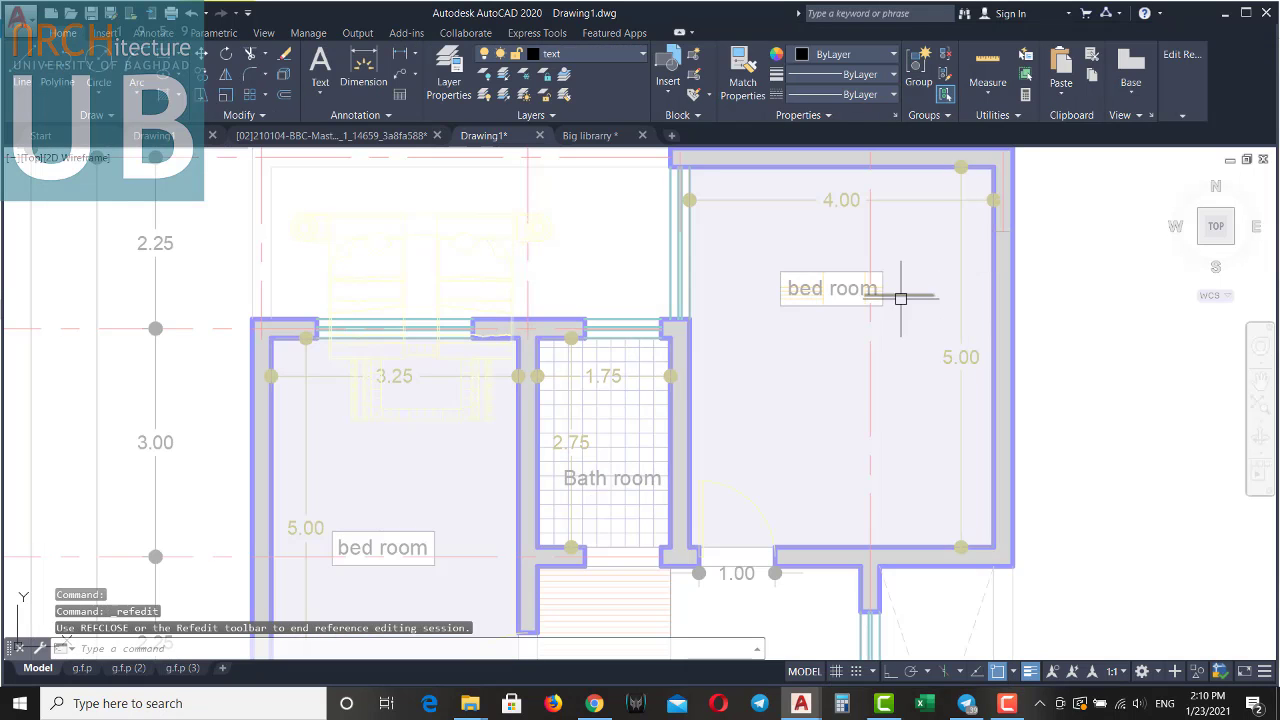
scroll(921, 270, down, 2)
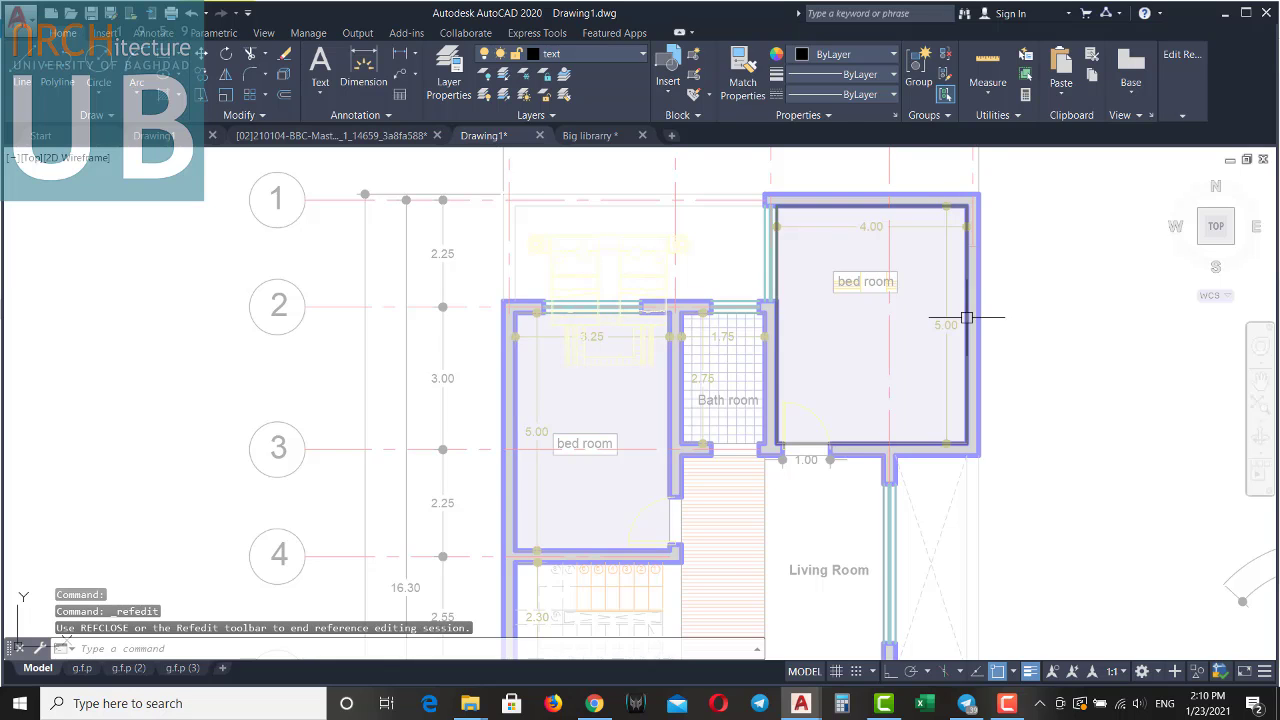
scroll(966, 300, up, 2)
scroll(798, 275, down, 2)
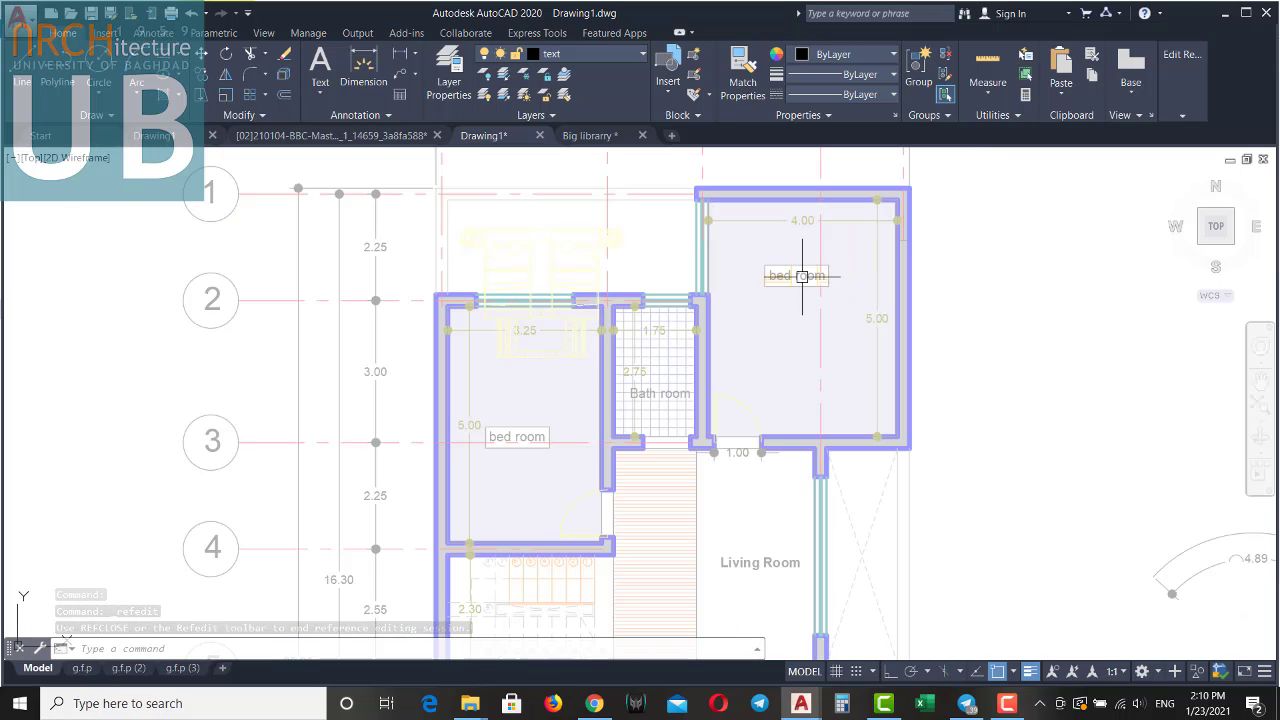
click(1160, 93)
click(1078, 178)
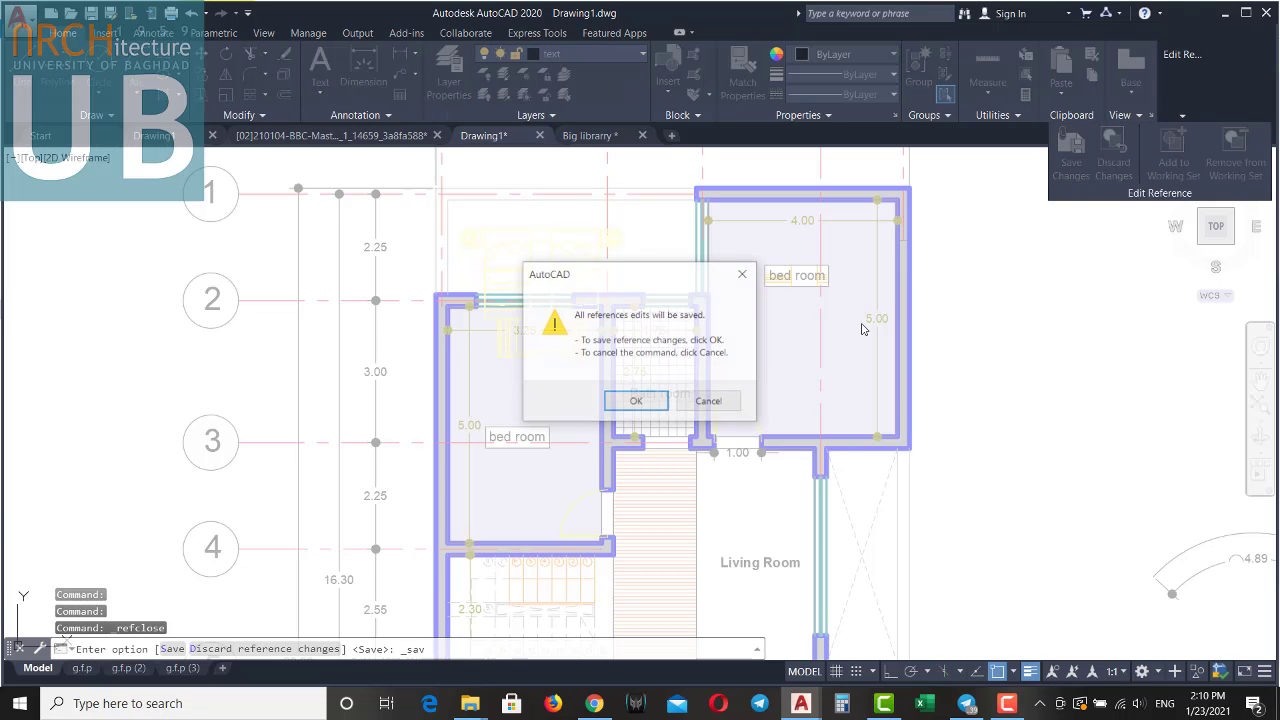
click(636, 401)
Open the bed block for in-place editing from its right-click menu and confirm.
click(860, 399)
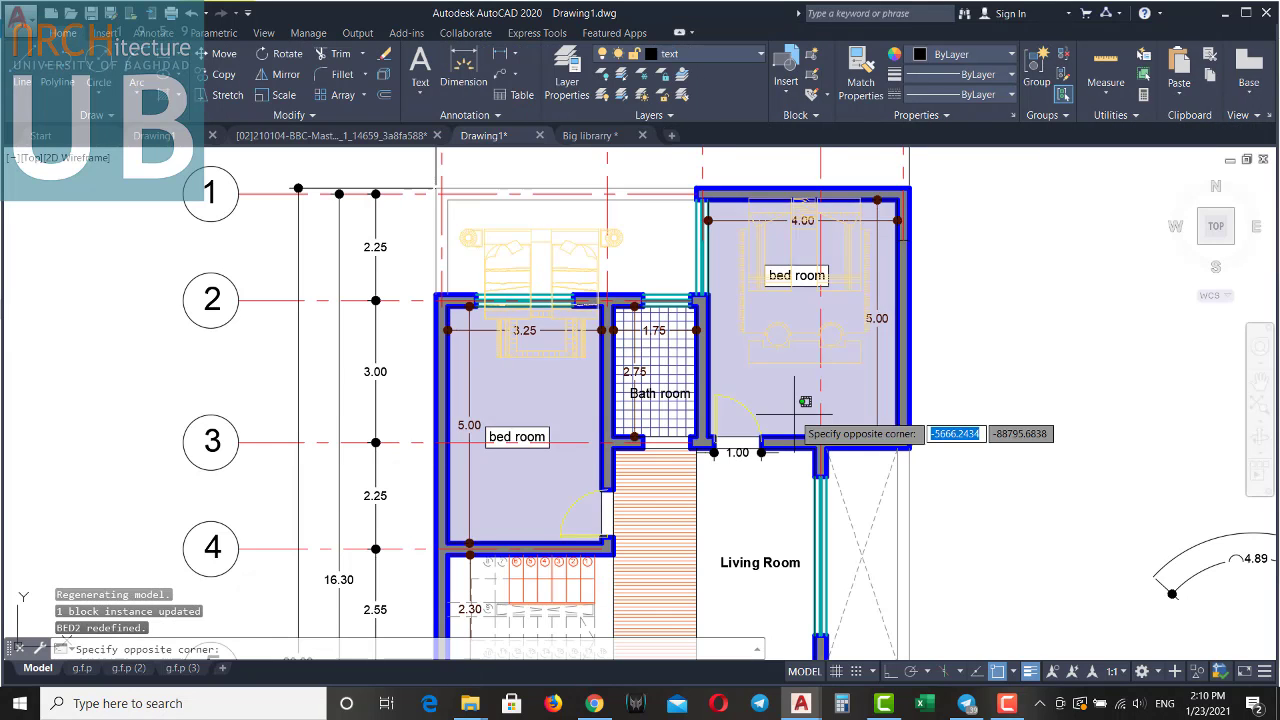
click(795, 410)
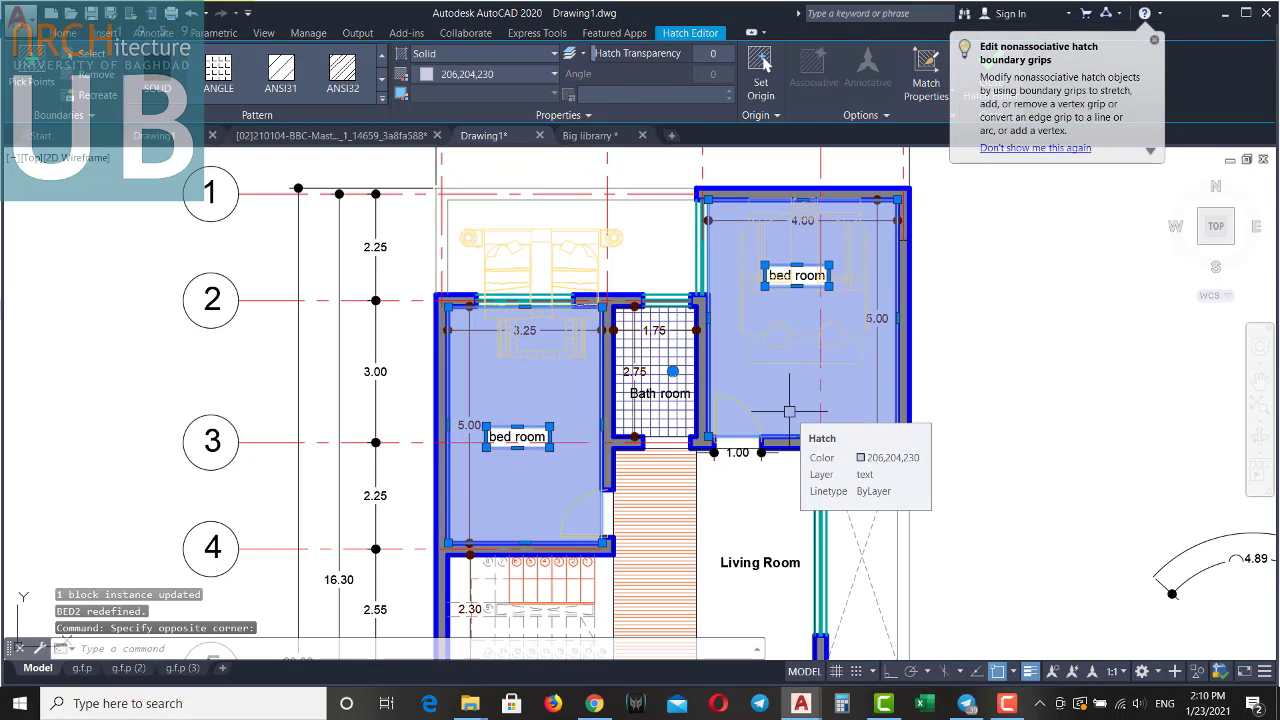
key(Escape)
key(Escape)
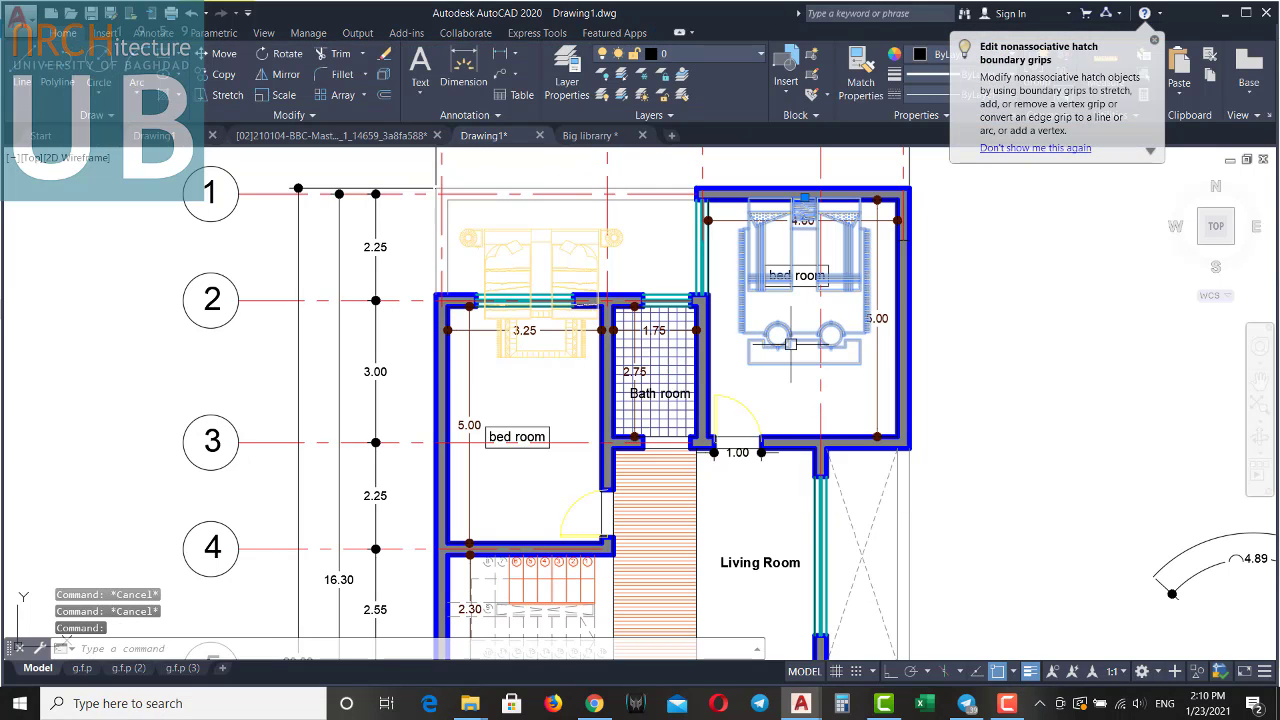
right_click(790, 343)
click(855, 328)
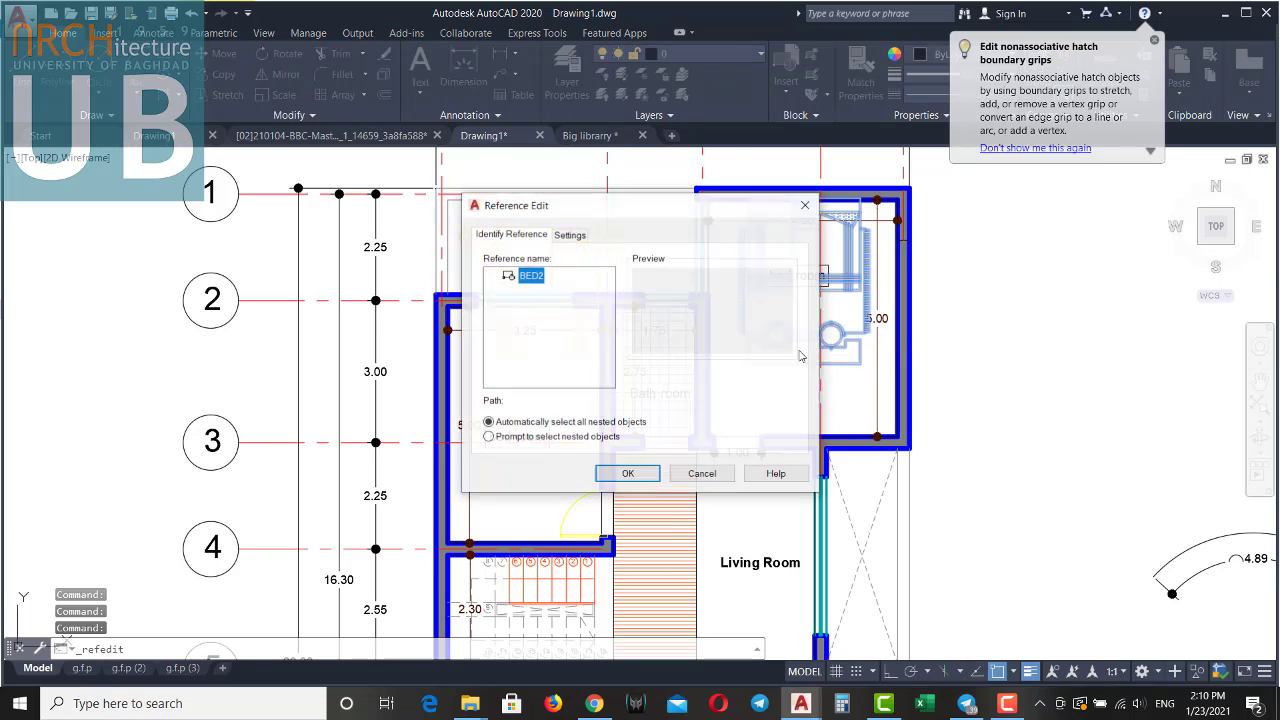
click(570, 472)
scroll(819, 363, up, 4)
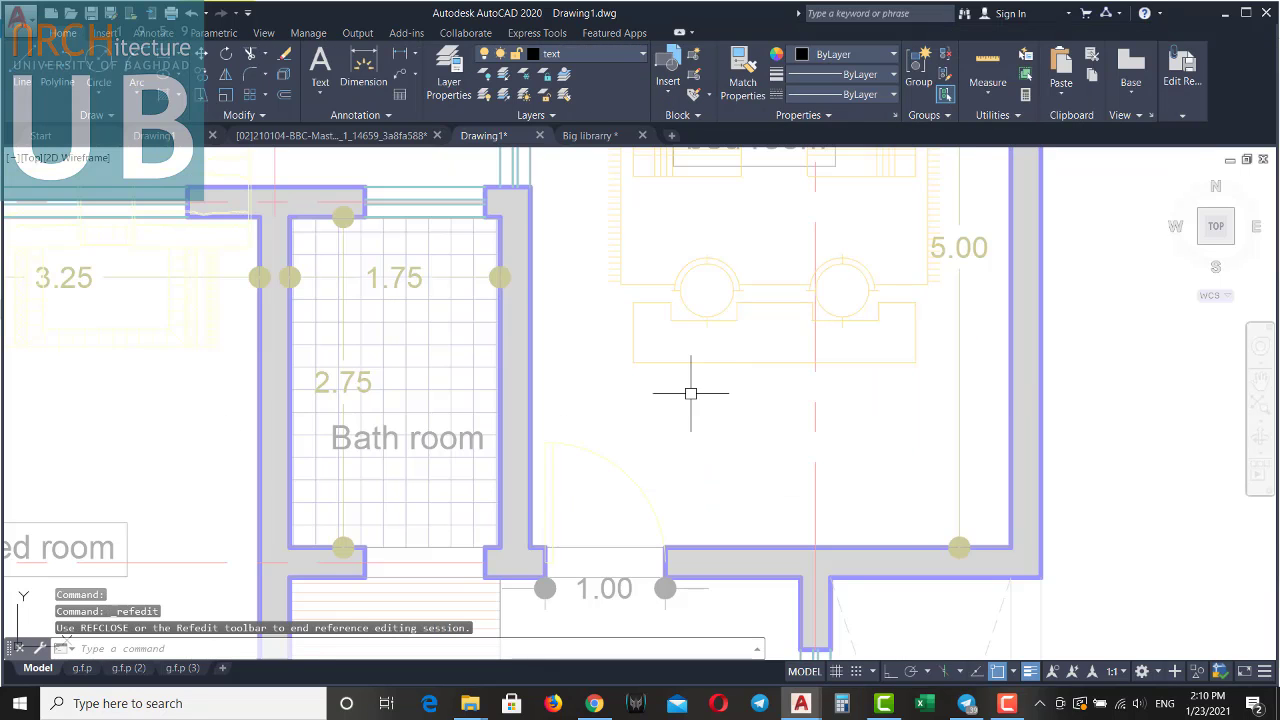
Window-select the nightstands and furniture pieces and start moving them, then cancel.
click(600, 392)
key(Escape)
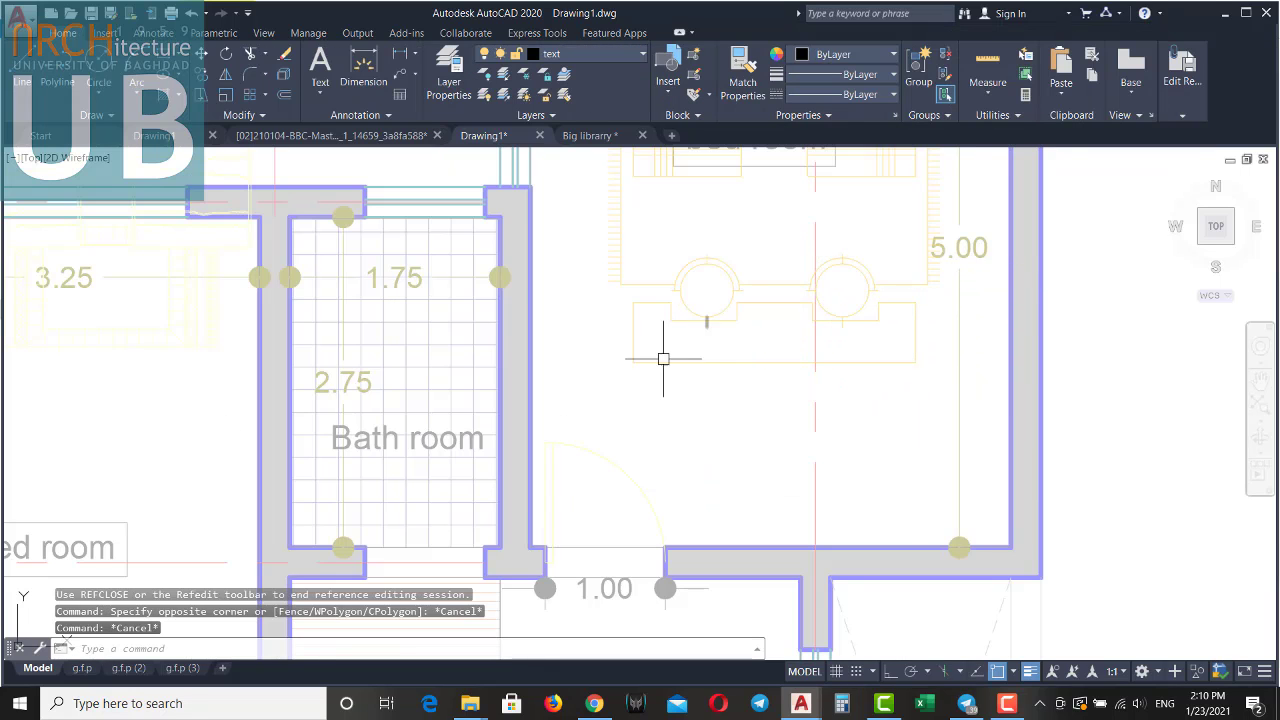
click(580, 382)
click(968, 200)
text(m)
key(Return)
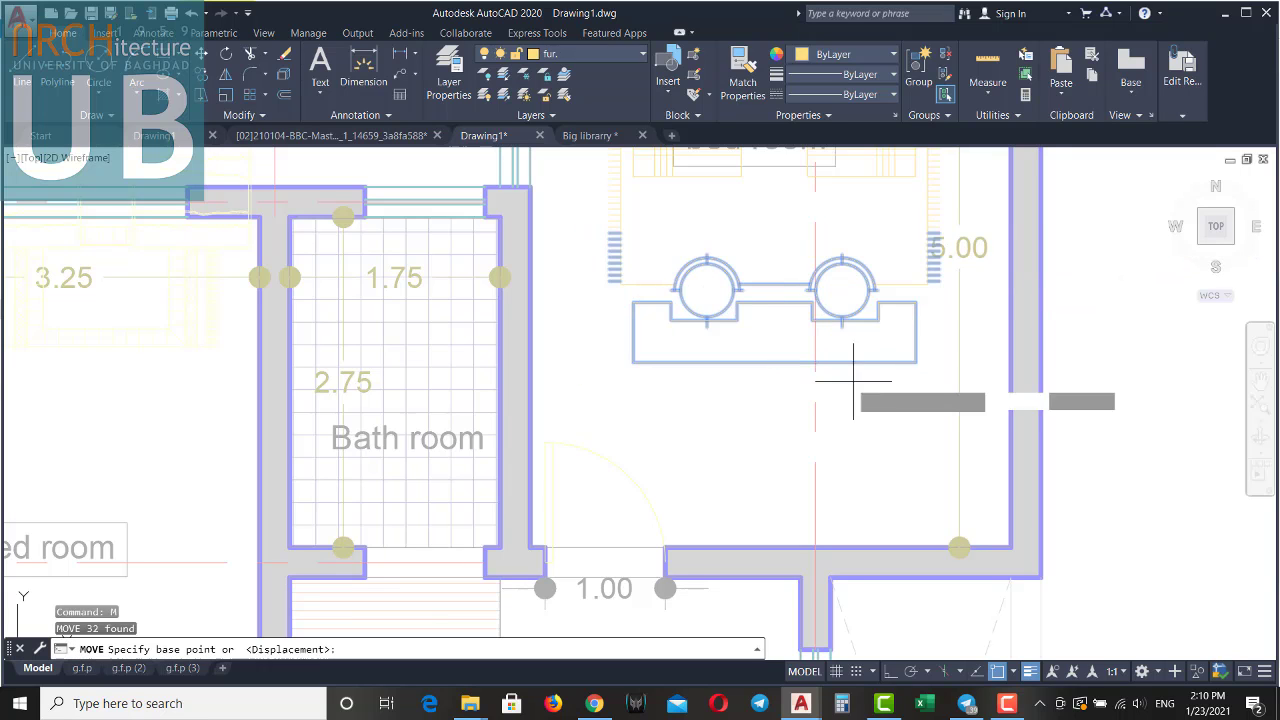
click(774, 335)
key(Escape)
key(Escape)
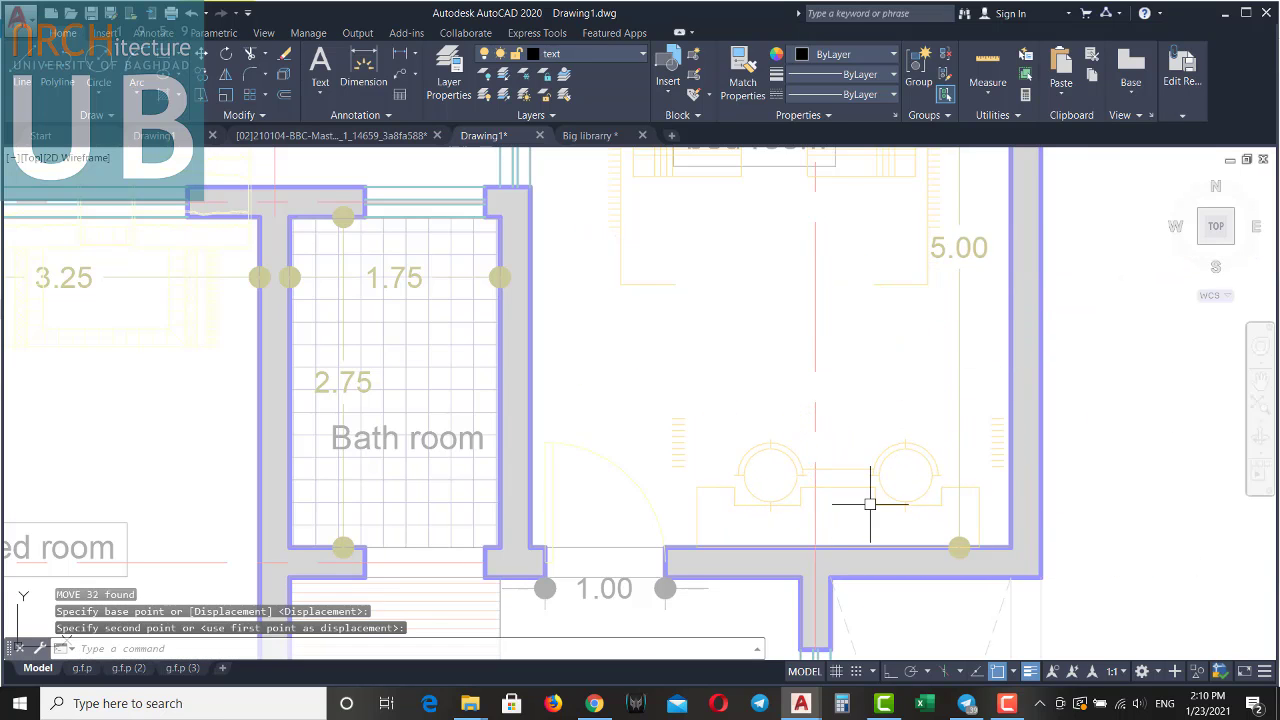
scroll(866, 503, down, 2)
Erase the nine block pieces near the bedroom's right wall.
click(745, 445)
key(Return)
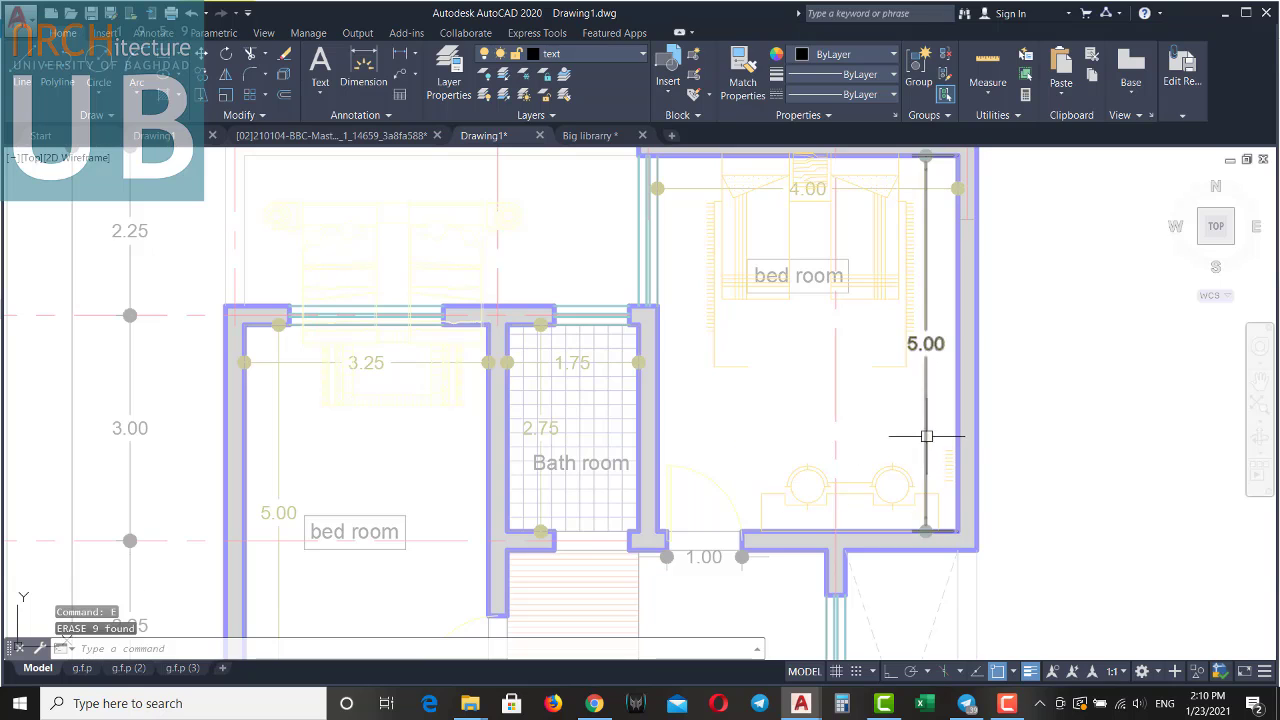
click(914, 430)
click(966, 491)
key(Return)
key(Escape)
Grip-stretch a line's endpoint leftward to its new position.
scroll(872, 395, up, 2)
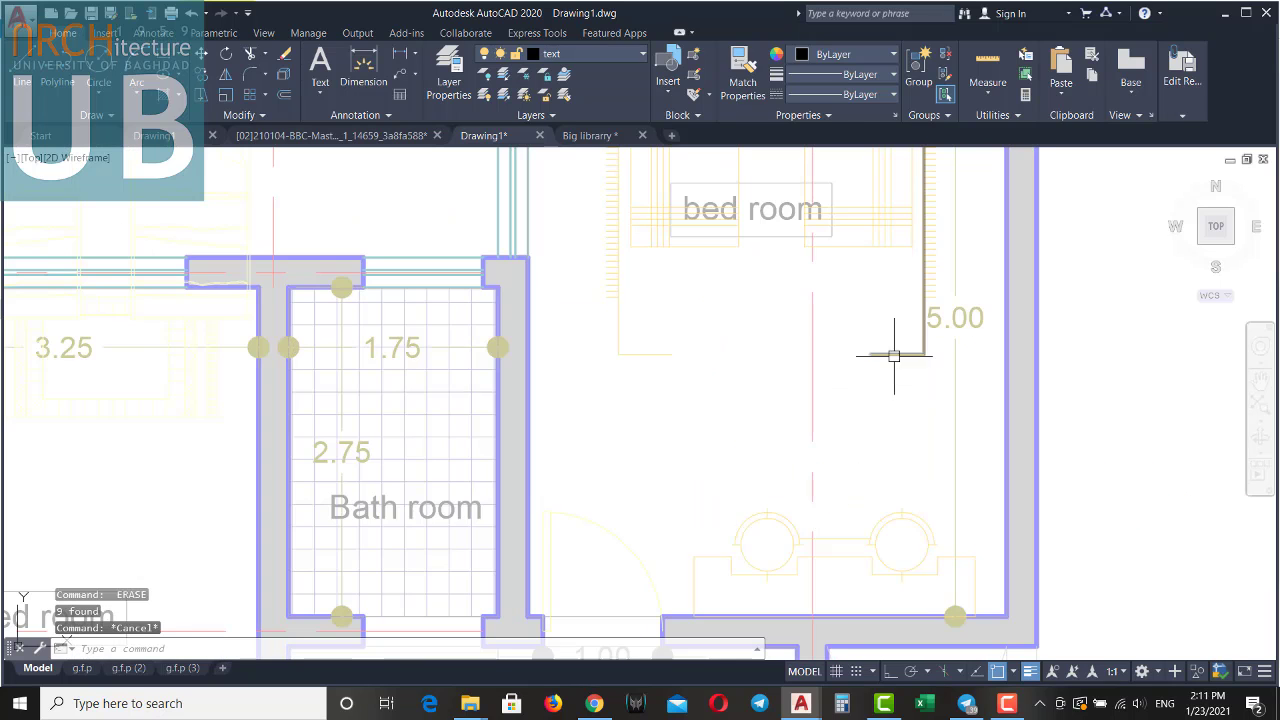
click(870, 353)
click(671, 353)
scroll(860, 429, down, 2)
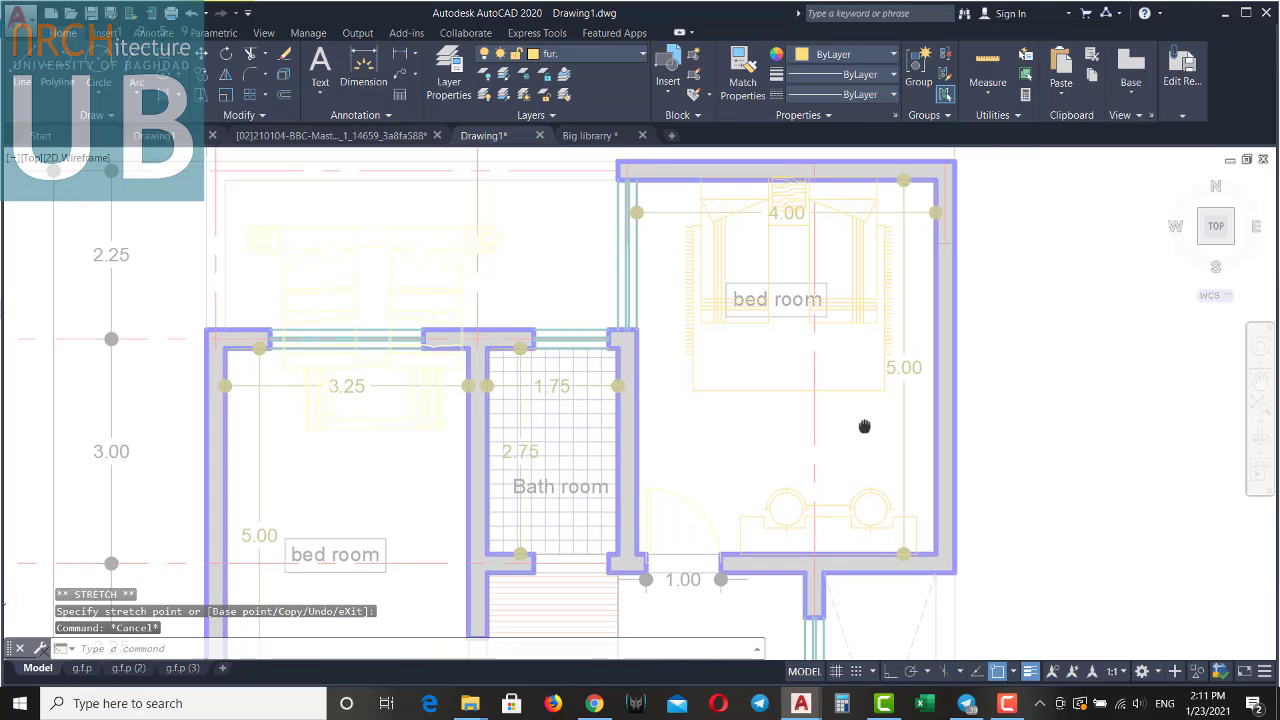
key(Escape)
key(Escape)
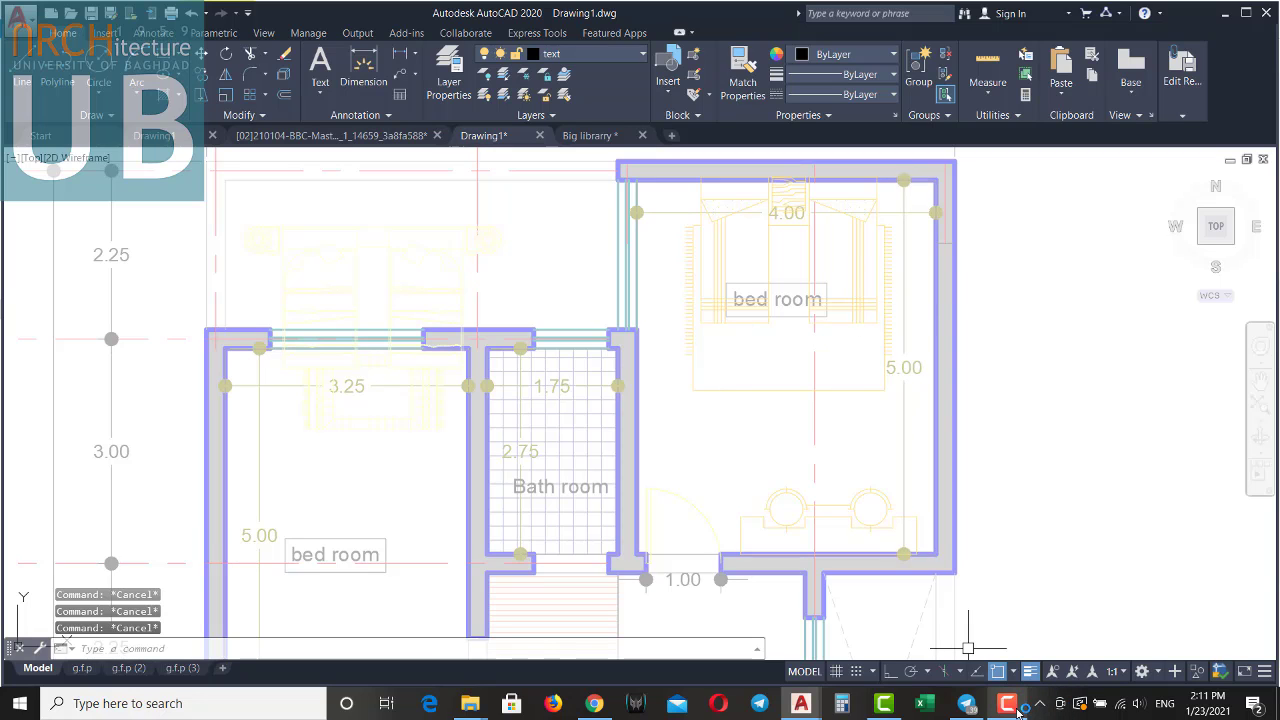
Save the changes to the bed block and confirm the redefinition.
middle_drag(860, 491, 812, 443)
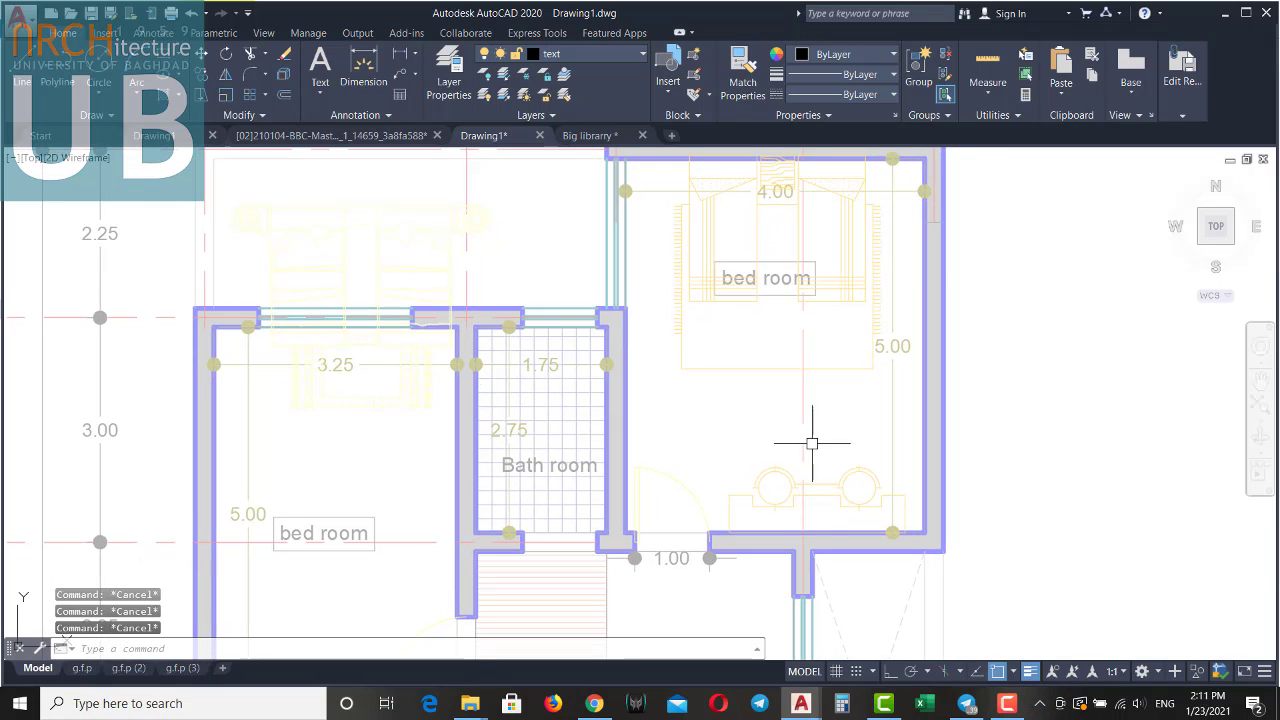
click(1176, 104)
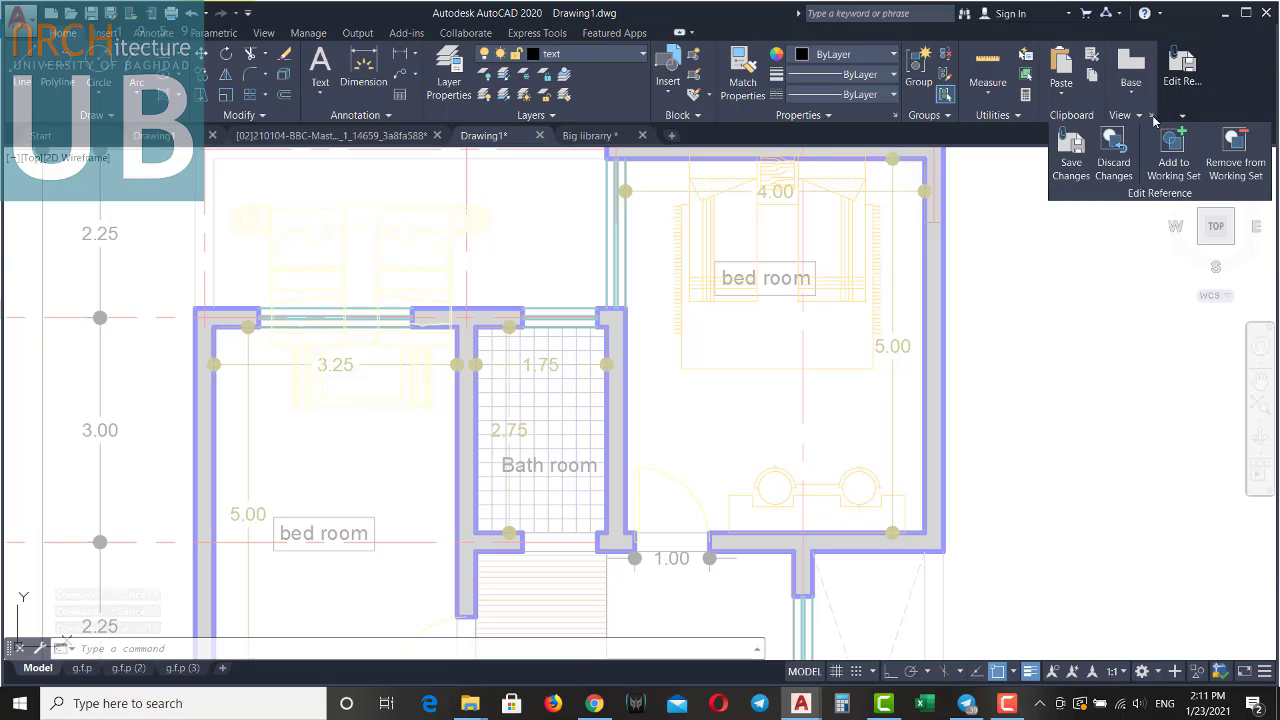
click(1071, 160)
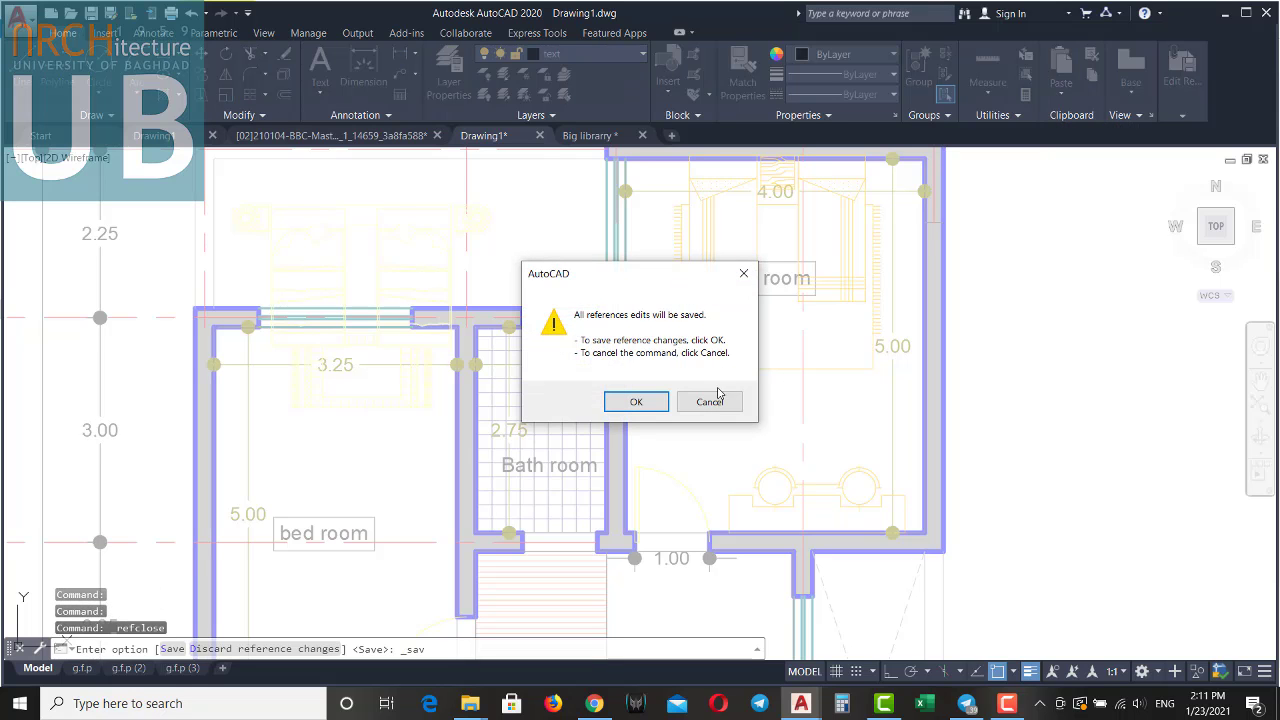
click(665, 408)
Rotate the left-bedroom bed 90° to a vertical orientation with Ortho on.
mouse_move(417, 356)
middle_down()
mouse_move(682, 293)
mouse_move(673, 368)
middle_up()
click(680, 293)
text(o)
key(Return)
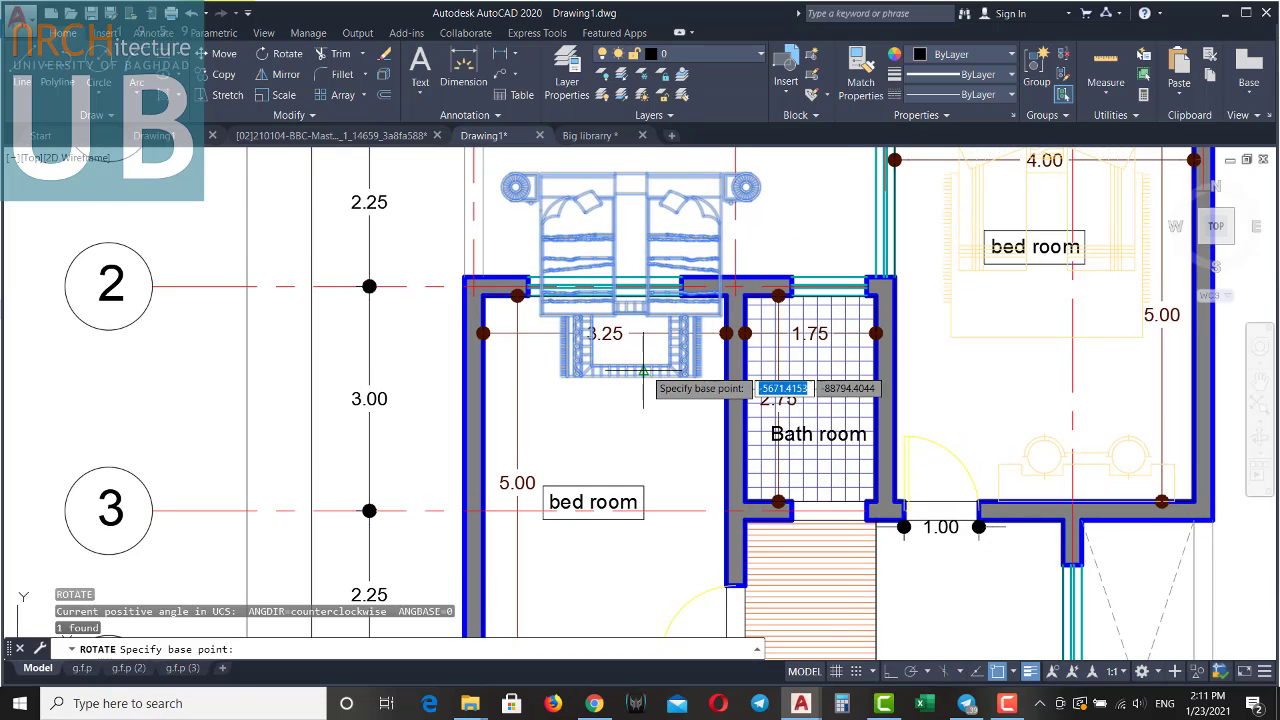
click(685, 327)
scroll(622, 282, down, 2)
click(891, 671)
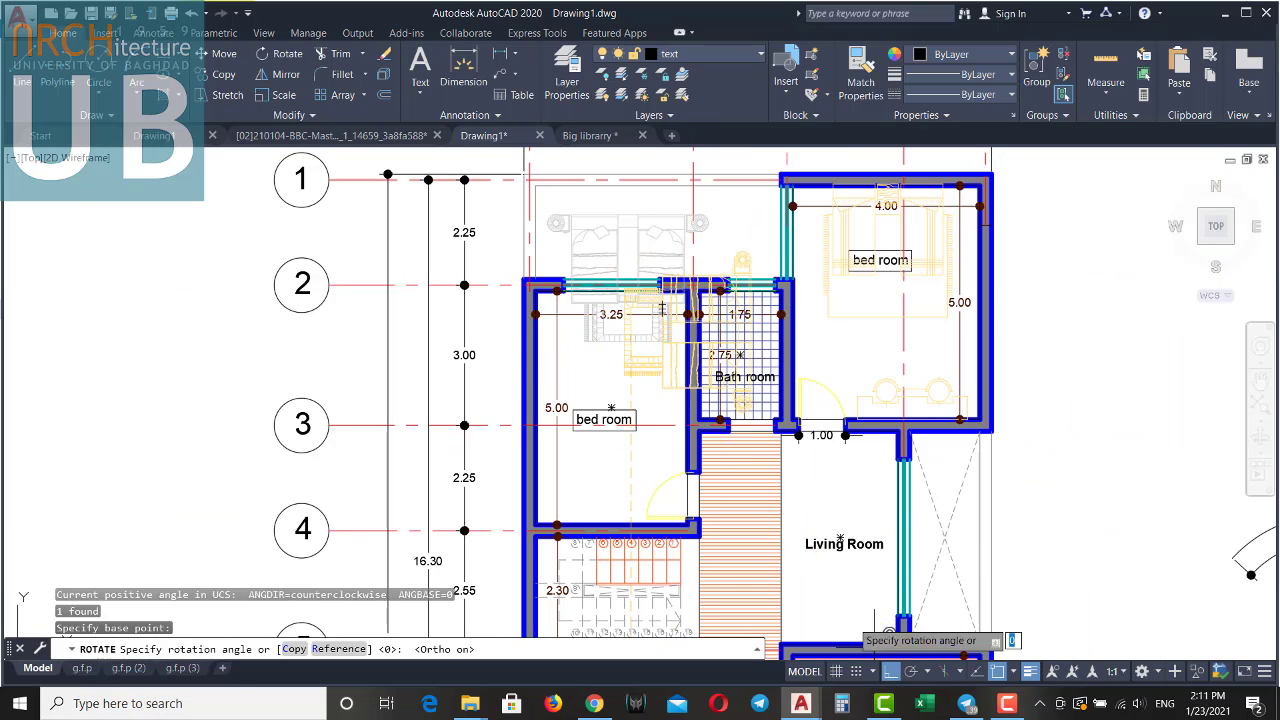
scroll(645, 235, up, 2)
click(628, 195)
scroll(628, 195, down, 2)
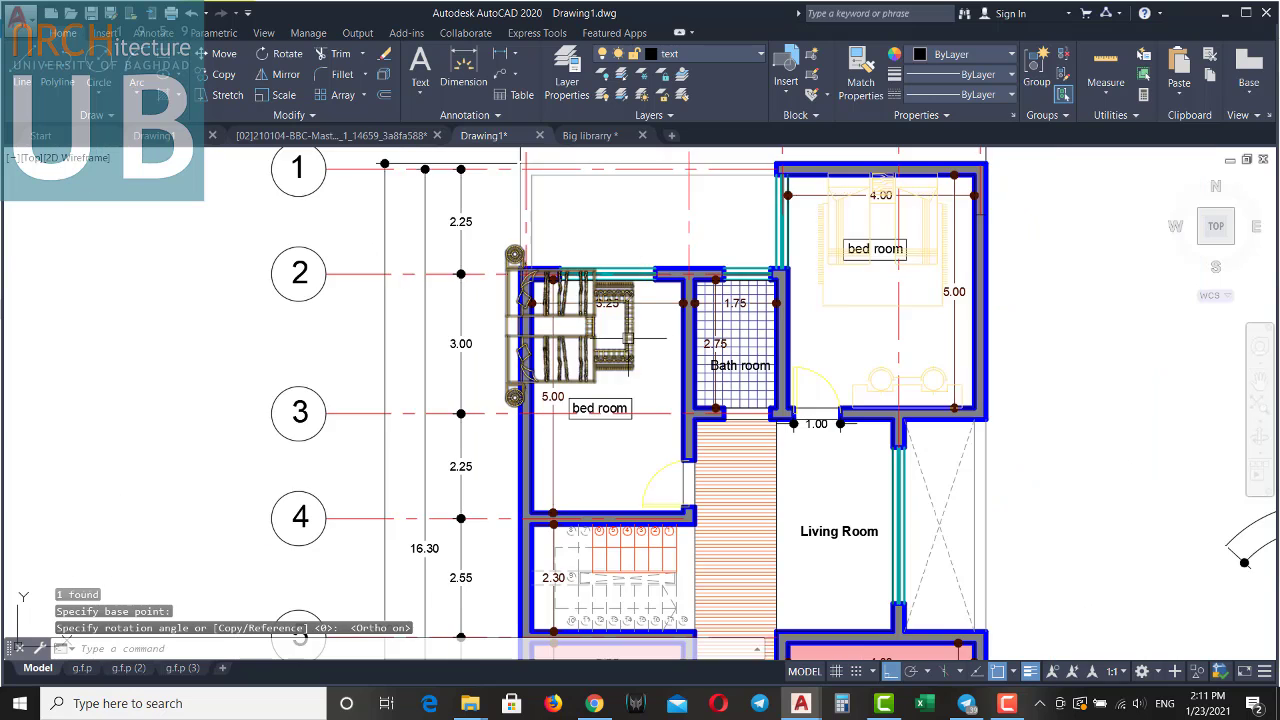
Move the rotated bed inside the left 3.25 × 5.00 bed room.
middle_drag(527, 371, 604, 340)
text(m)
key(Return)
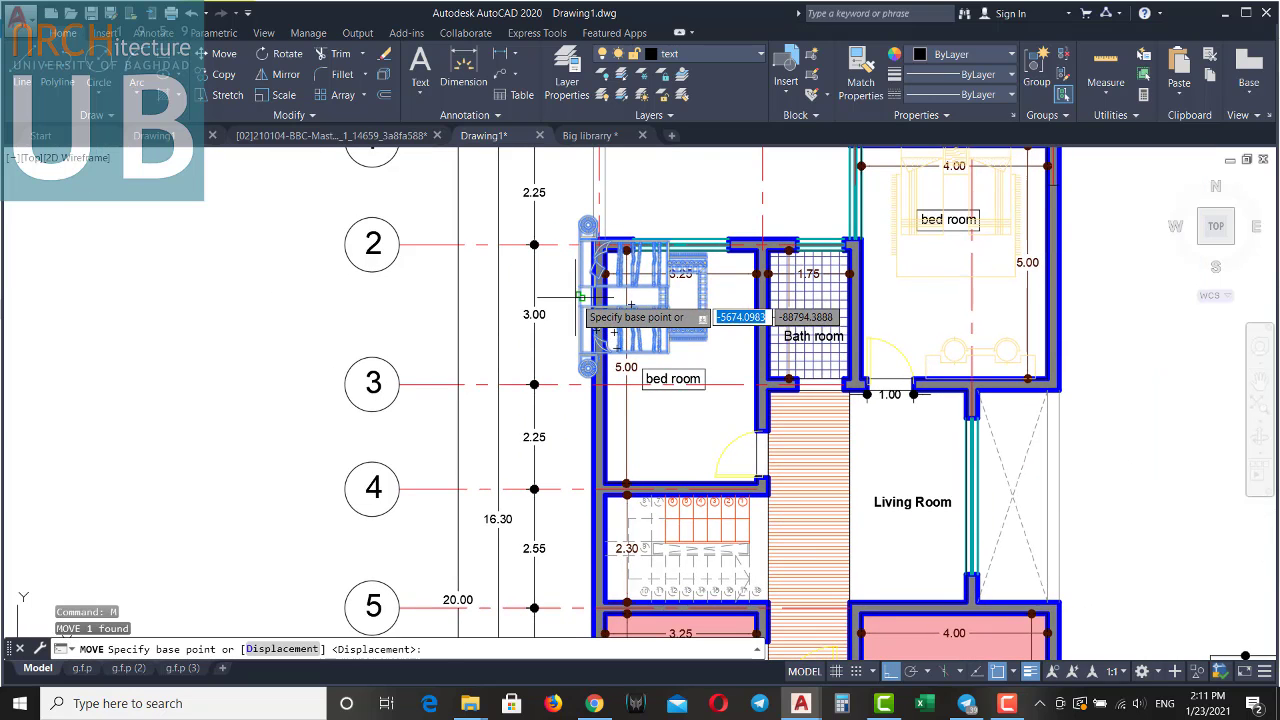
click(580, 297)
click(606, 359)
key(Escape)
key(Escape)
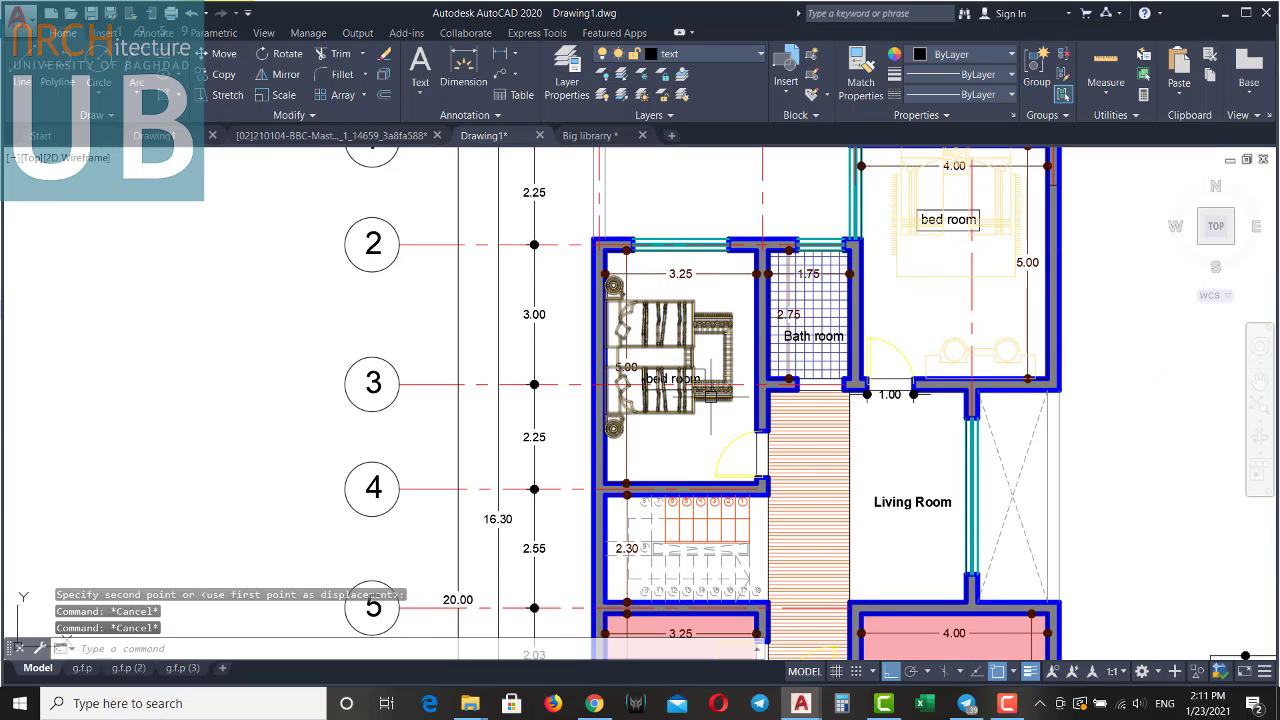
key(Escape)
scroll(710, 395, down, 2)
scroll(683, 370, up, 6)
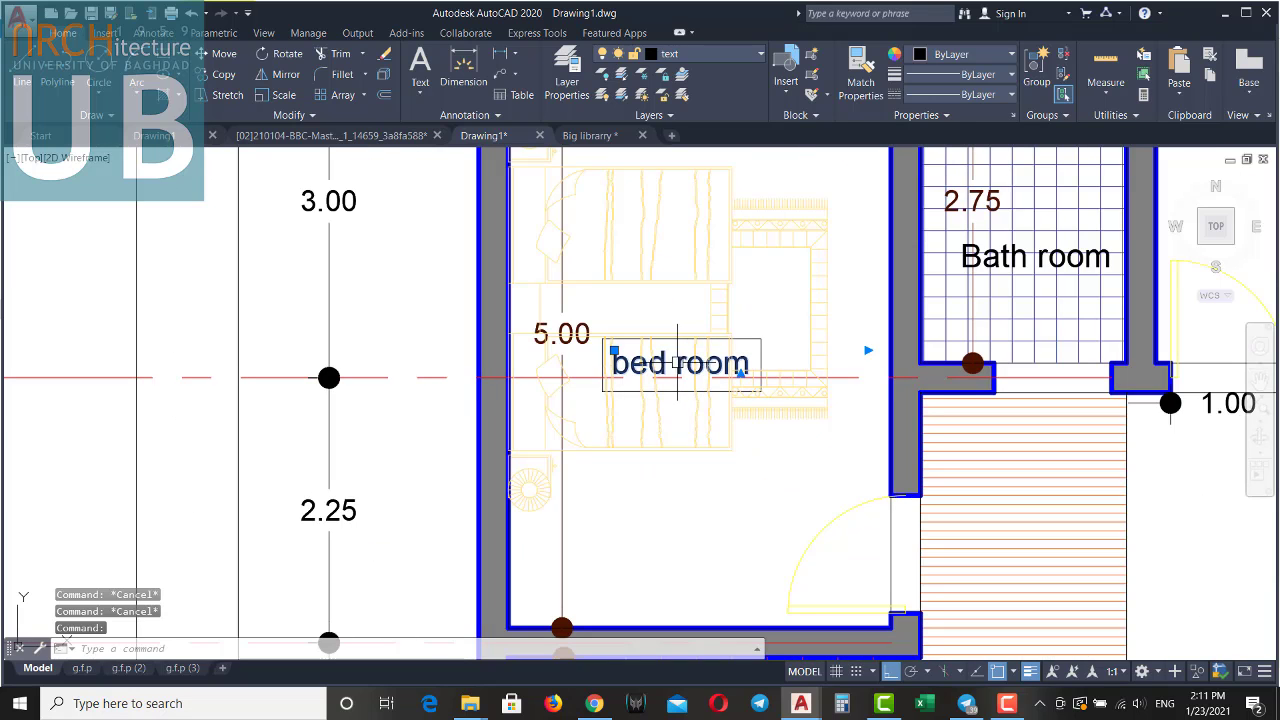
Select the bed room label with the bed and start a move, then cancel.
click(681, 341)
text(m)
key(Return)
click(681, 343)
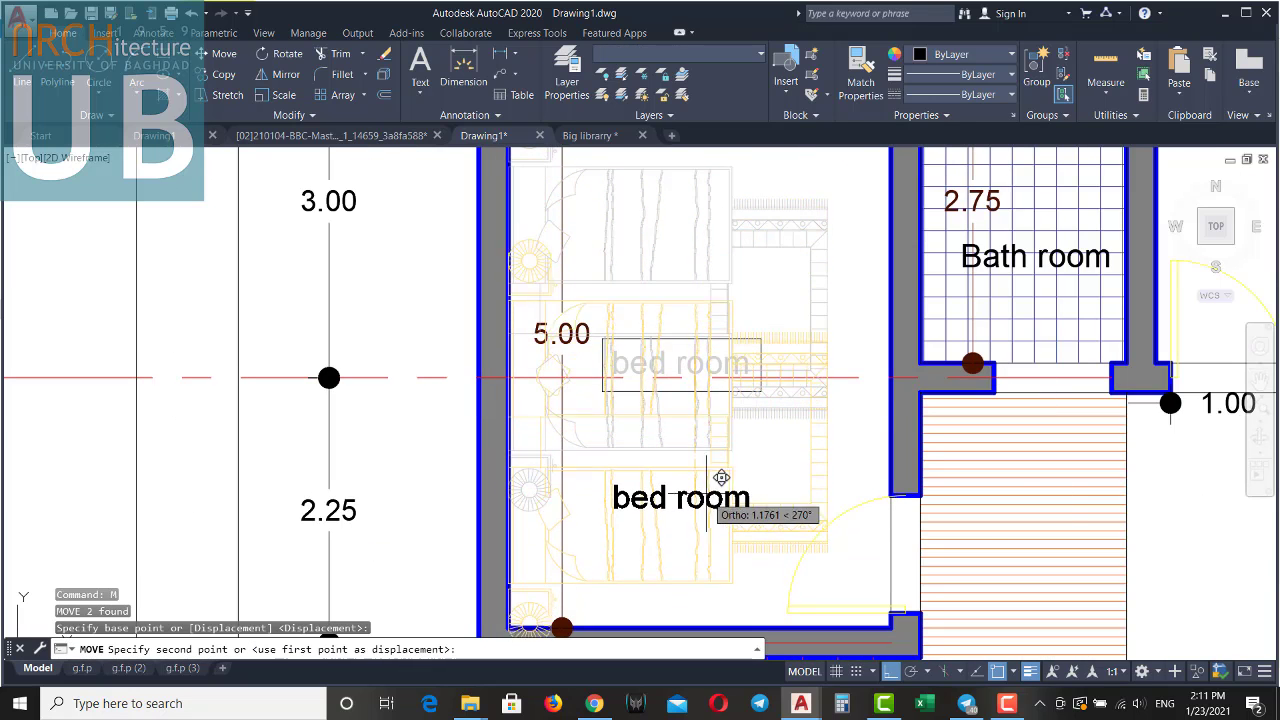
key(Escape)
scroll(682, 364, up, 2)
Move the "bed room" label below the bed in the left bedroom.
text(m)
key(Return)
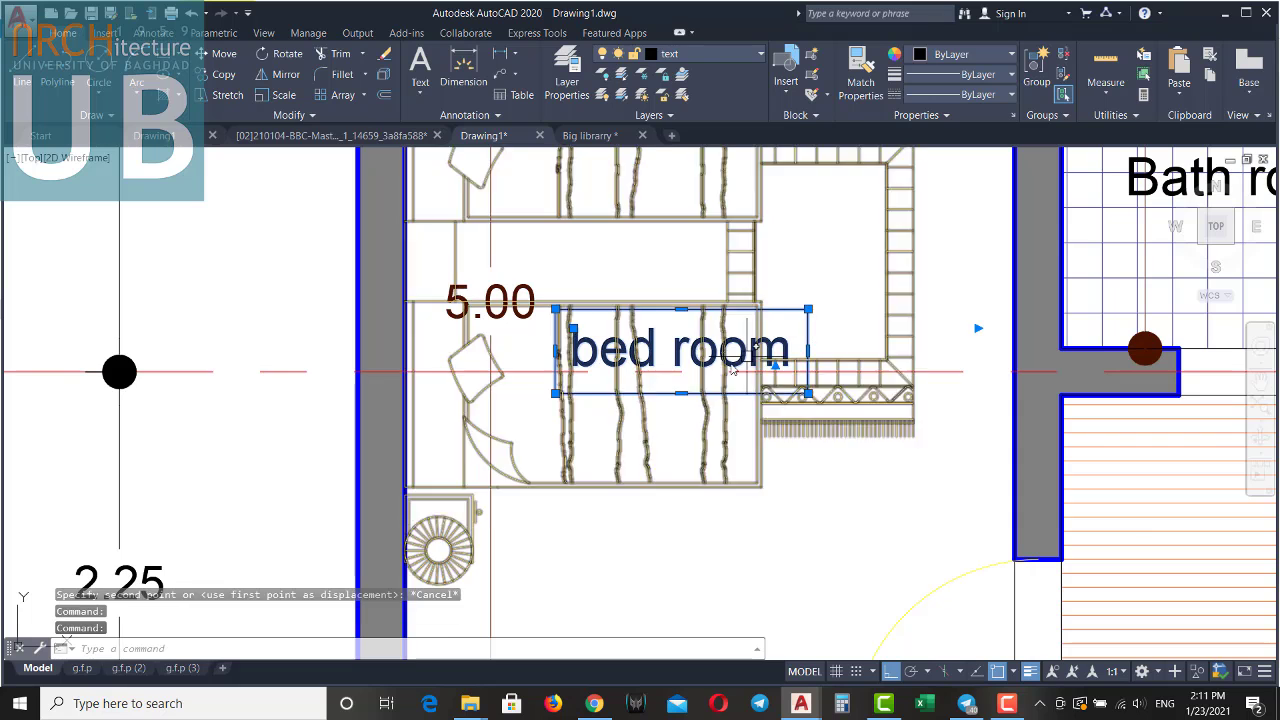
click(682, 370)
scroll(682, 371, down, 4)
scroll(727, 450, down, 3)
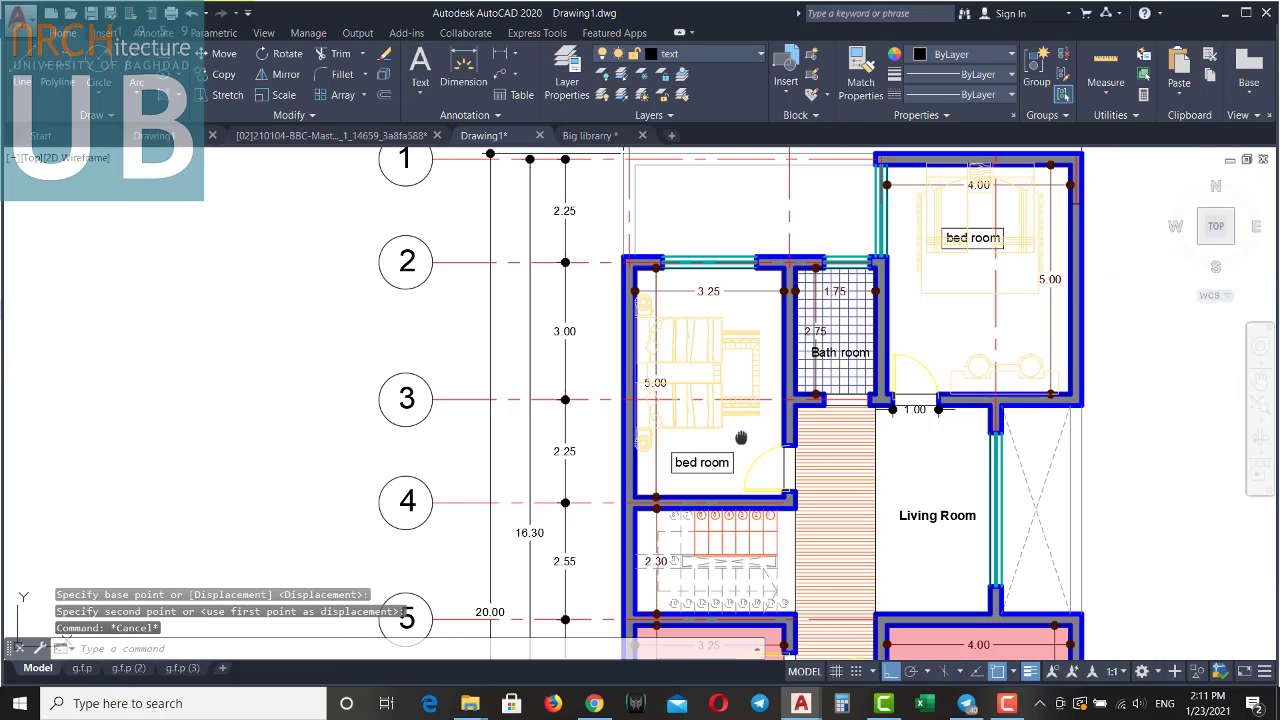
key(Escape)
key(Escape)
key(Escape)
scroll(740, 445, down, 3)
scroll(785, 460, down, 1)
mouse_move(785, 460)
middle_down()
mouse_move(747, 435)
mouse_move(715, 362)
middle_up()
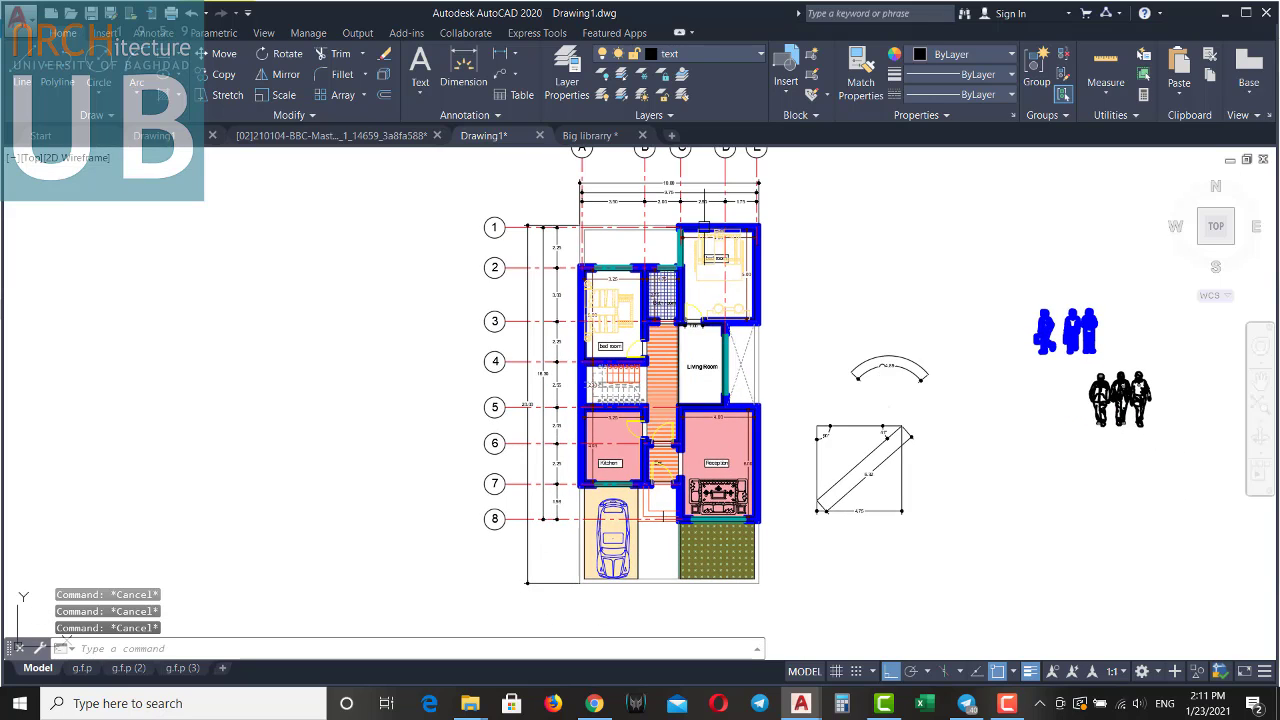
Select the reception hatch and its labels, then all similar hatches and labels.
scroll(704, 479, up, 2)
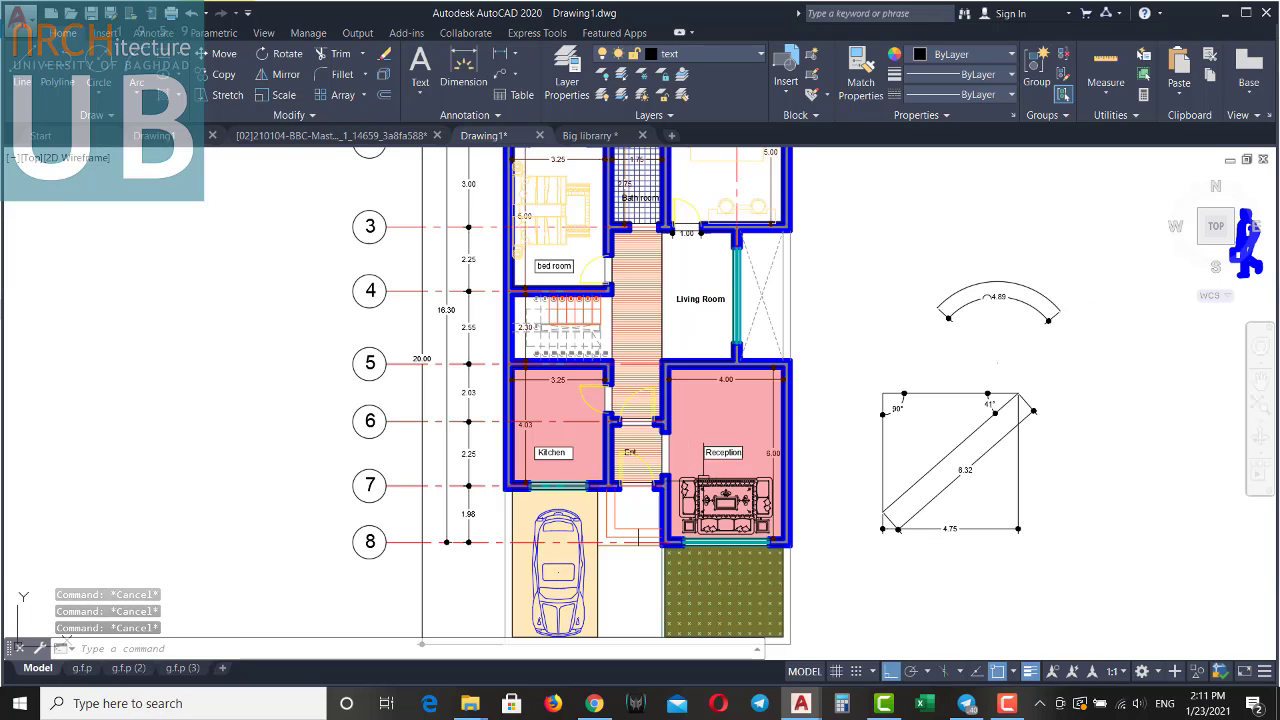
click(738, 420)
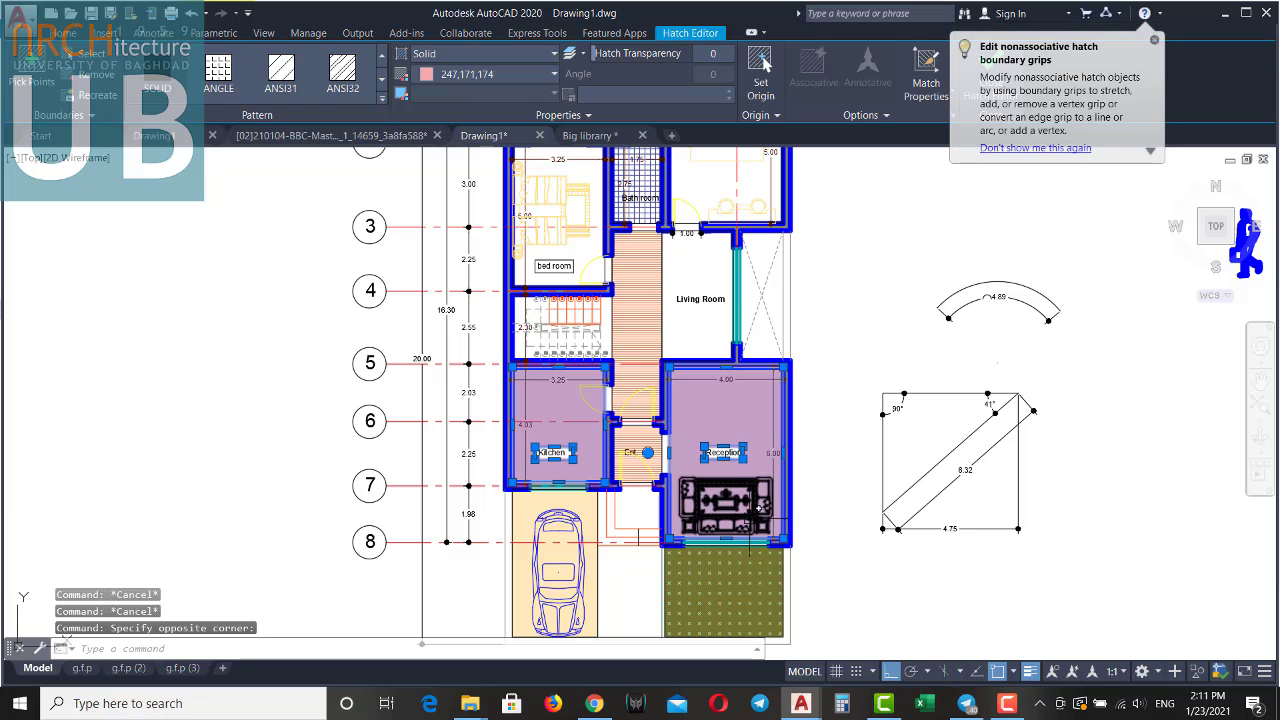
scroll(713, 530, up, 2)
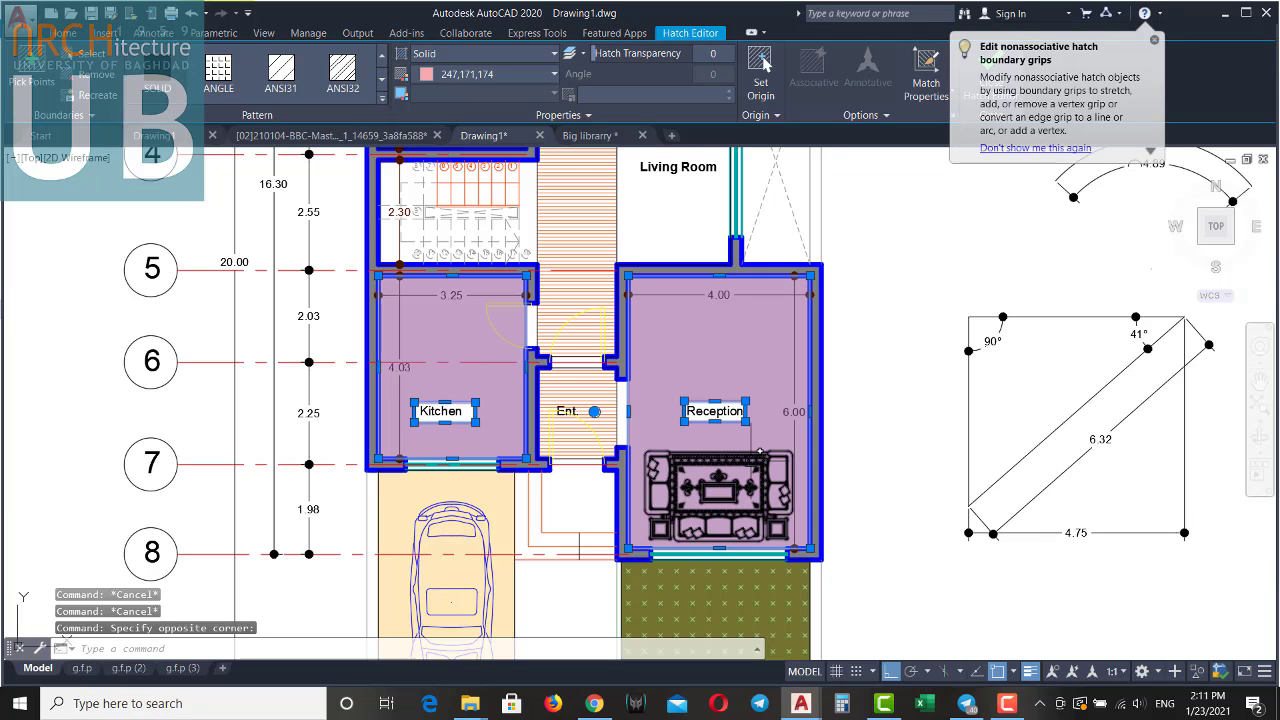
key(Escape)
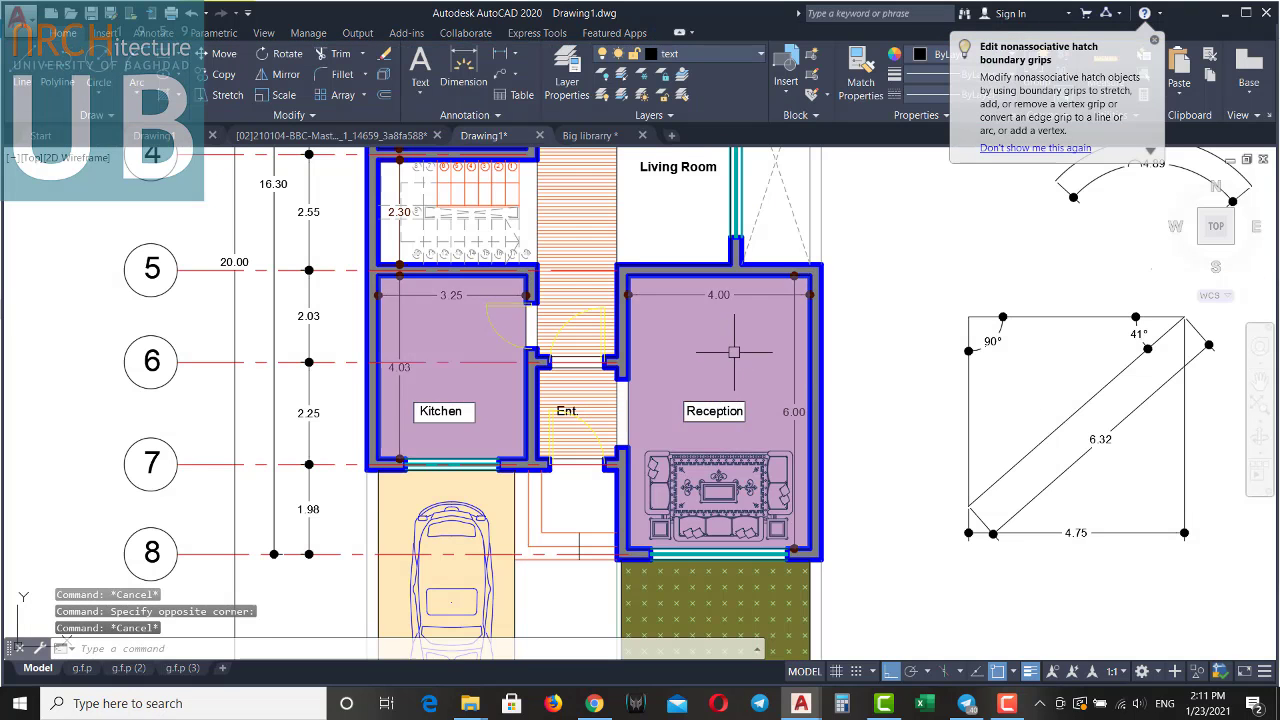
drag(734, 352, 430, 415)
right_click(748, 374)
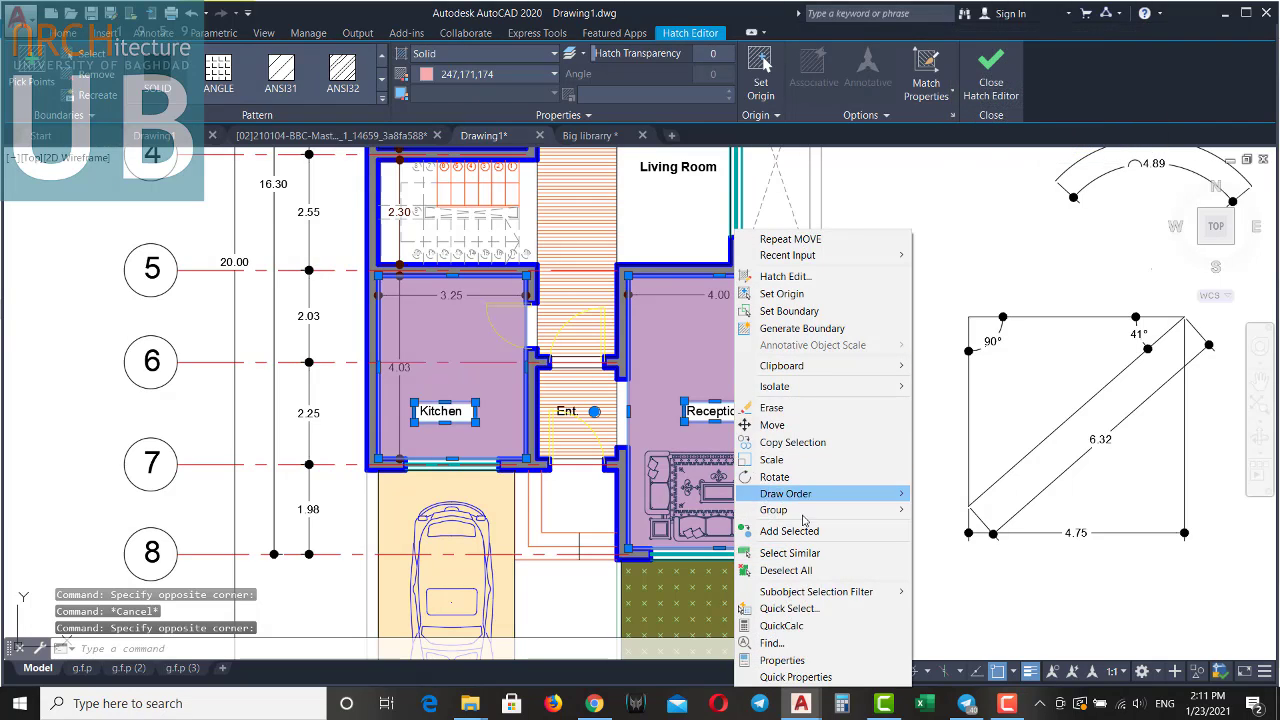
click(789, 553)
Bring the selected hatches and labels to the front of the draw order.
middle_drag(660, 563, 618, 480)
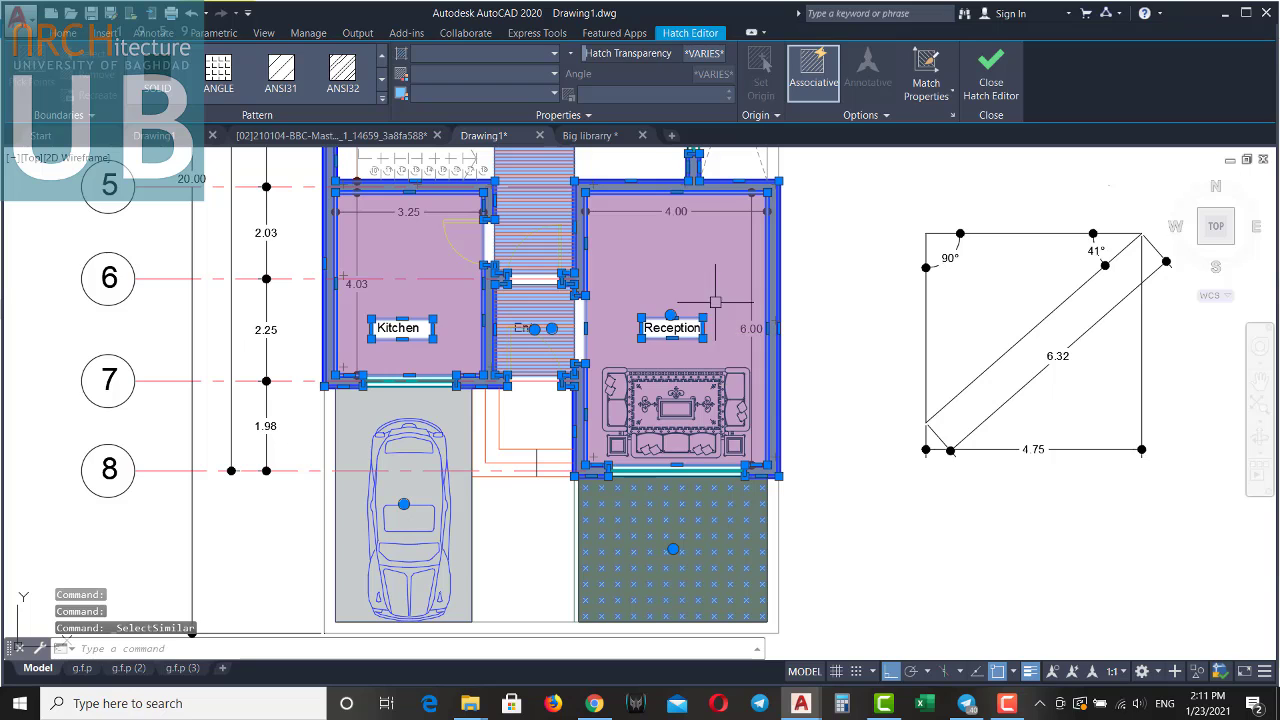
right_click(700, 284)
mouse_move(750, 477)
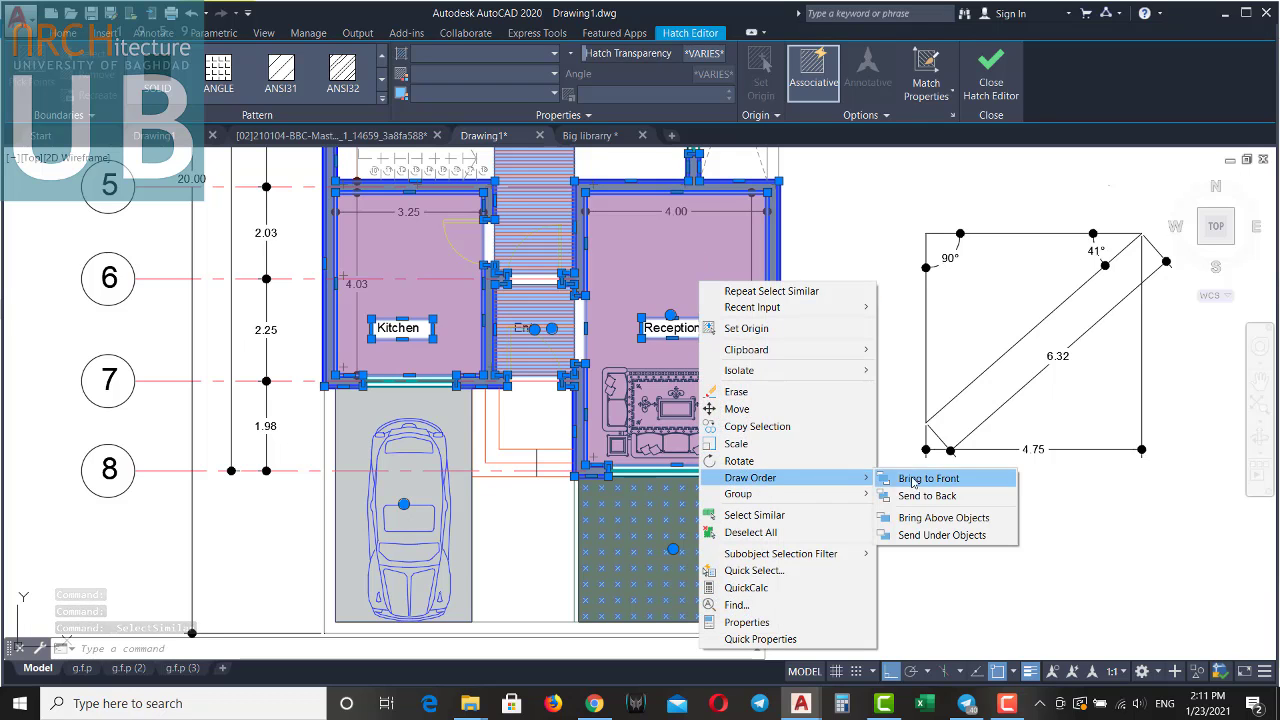
click(912, 482)
key(Escape)
scroll(814, 414, down, 2)
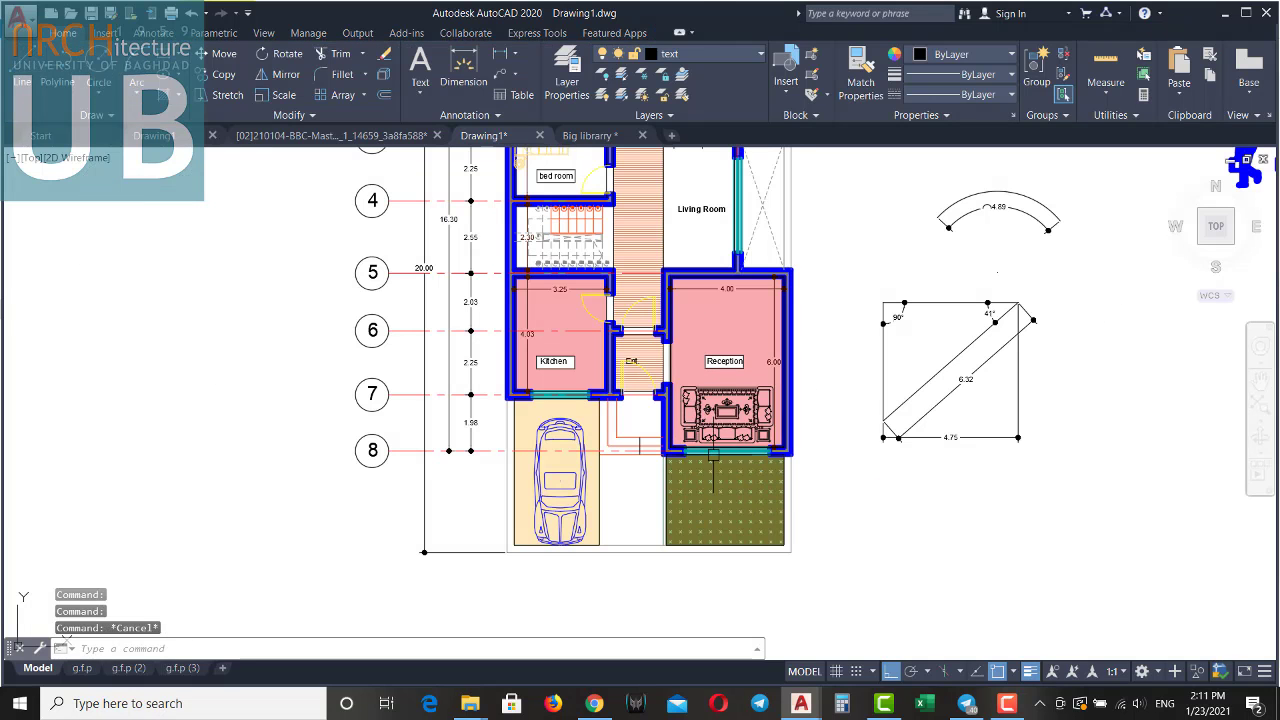
key(Escape)
key(Escape)
scroll(897, 382, down, 1)
scroll(897, 382, down, 1)
scroll(897, 382, down, 1)
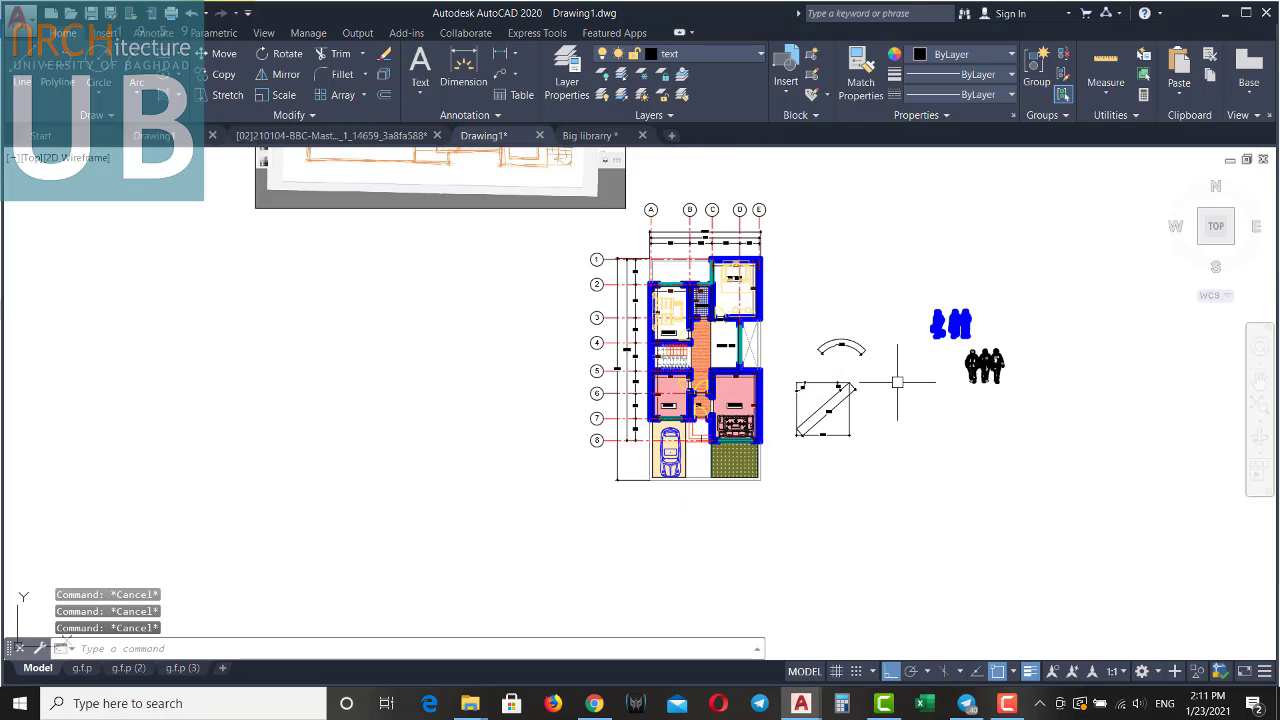
scroll(1000, 360, up, 3)
click(977, 391)
click(865, 326)
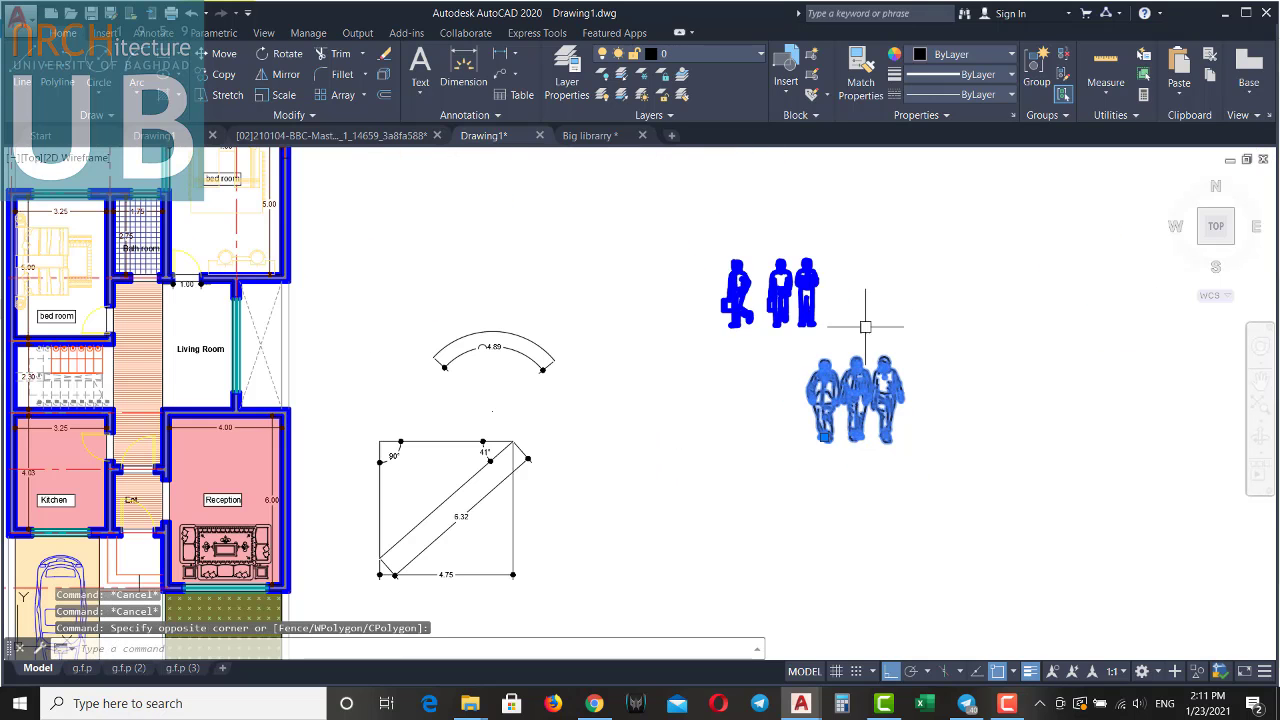
click(725, 306)
key(Return)
click(790, 328)
scroll(790, 328, down, 2)
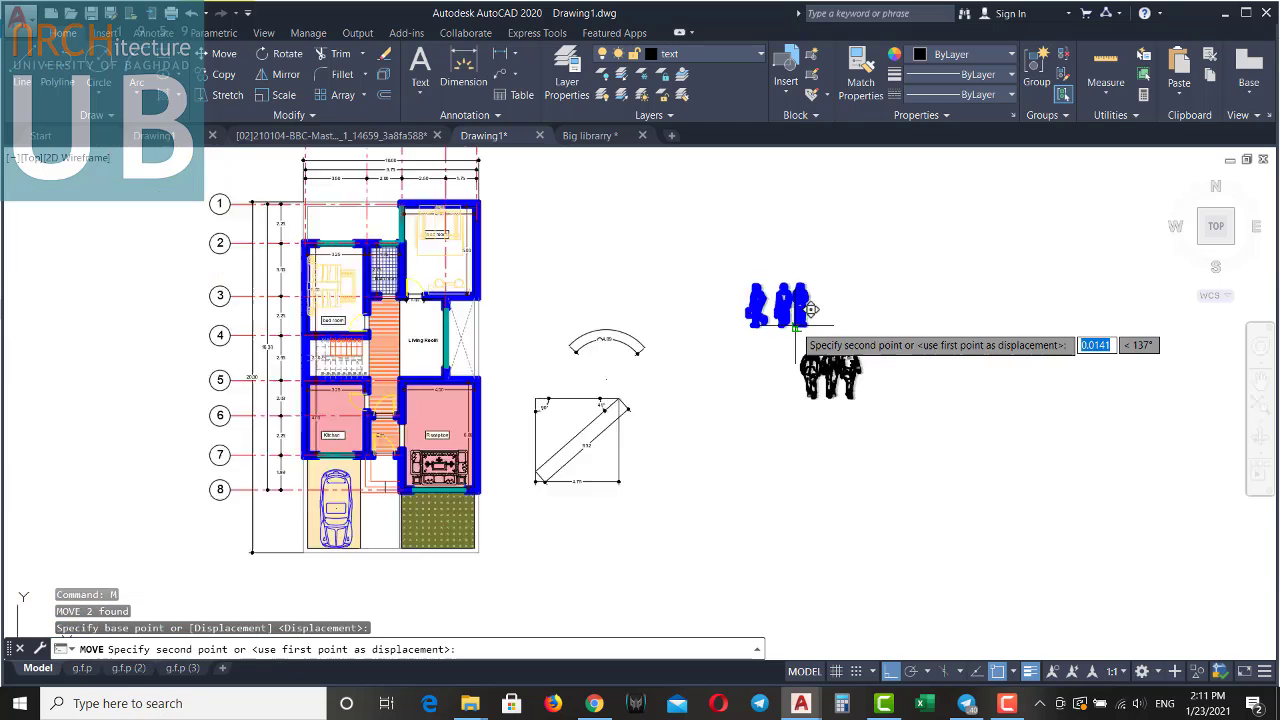
scroll(790, 327, down, 3)
scroll(760, 335, up, 3)
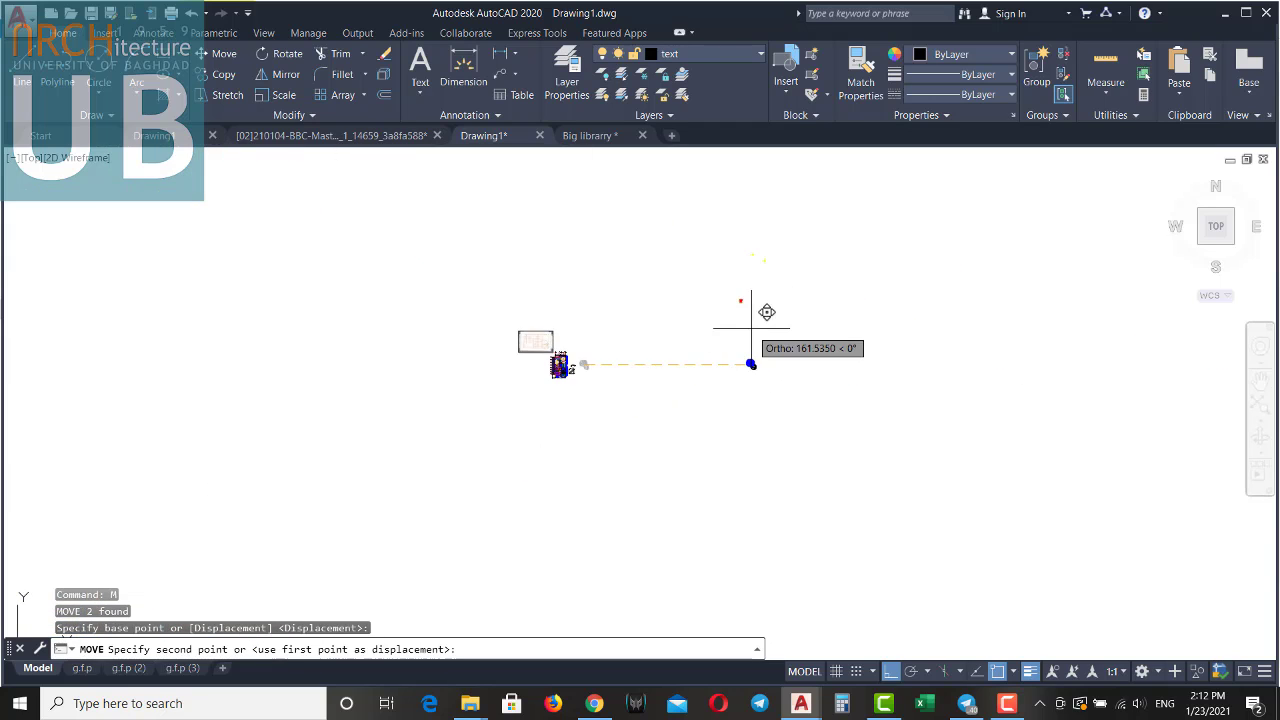
scroll(801, 435, down, 5)
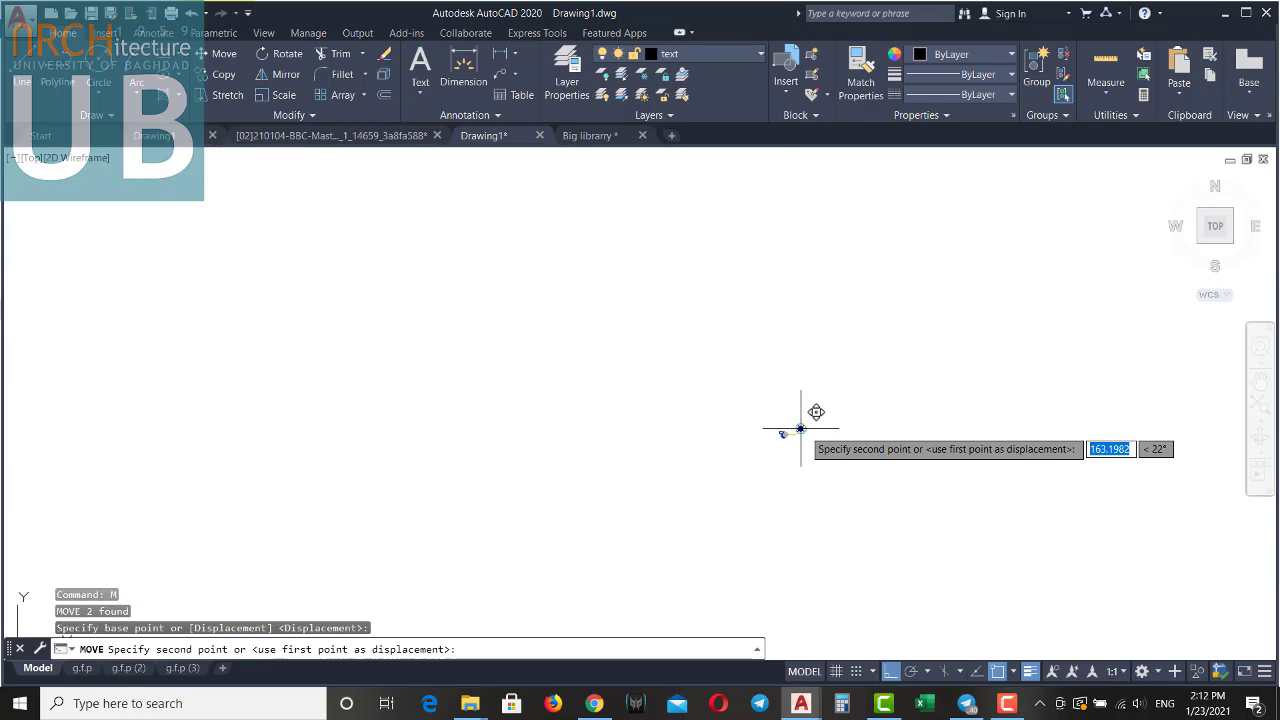
scroll(794, 434, up, 3)
key(Escape)
key(Escape)
scroll(777, 443, down, 3)
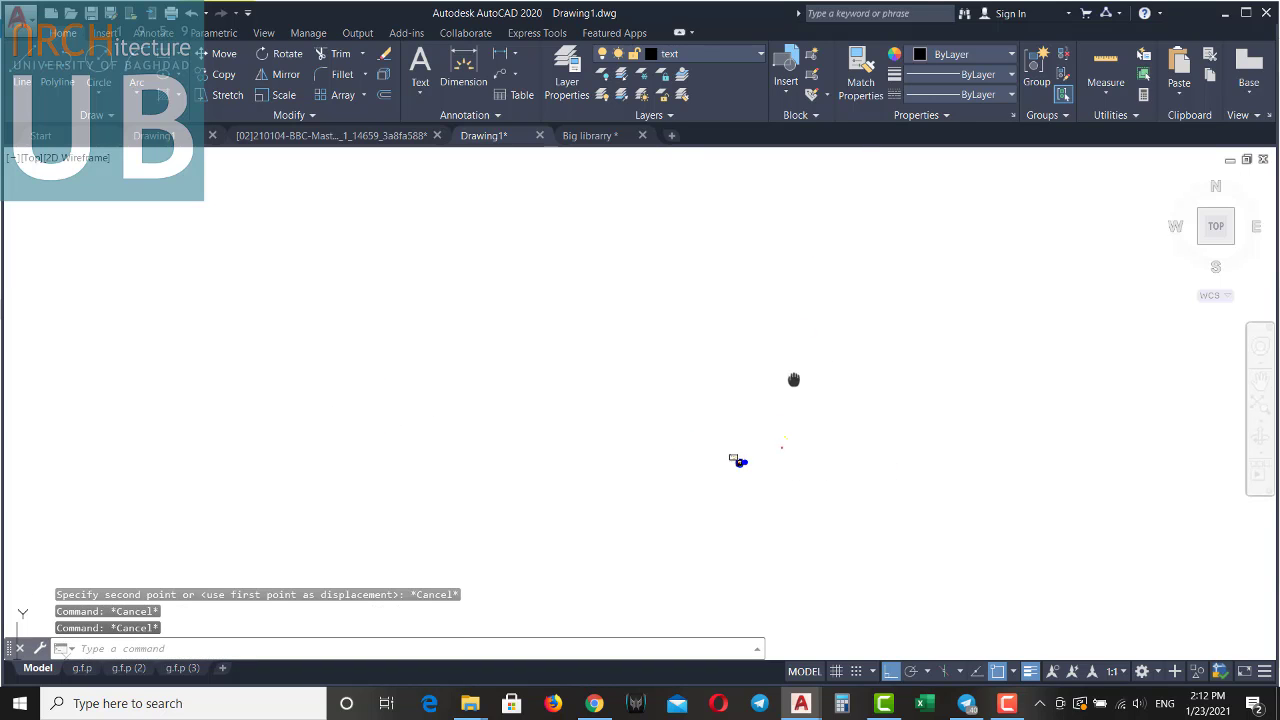
scroll(738, 476, up, 2)
scroll(709, 457, up, 2)
scroll(691, 470, up, 3)
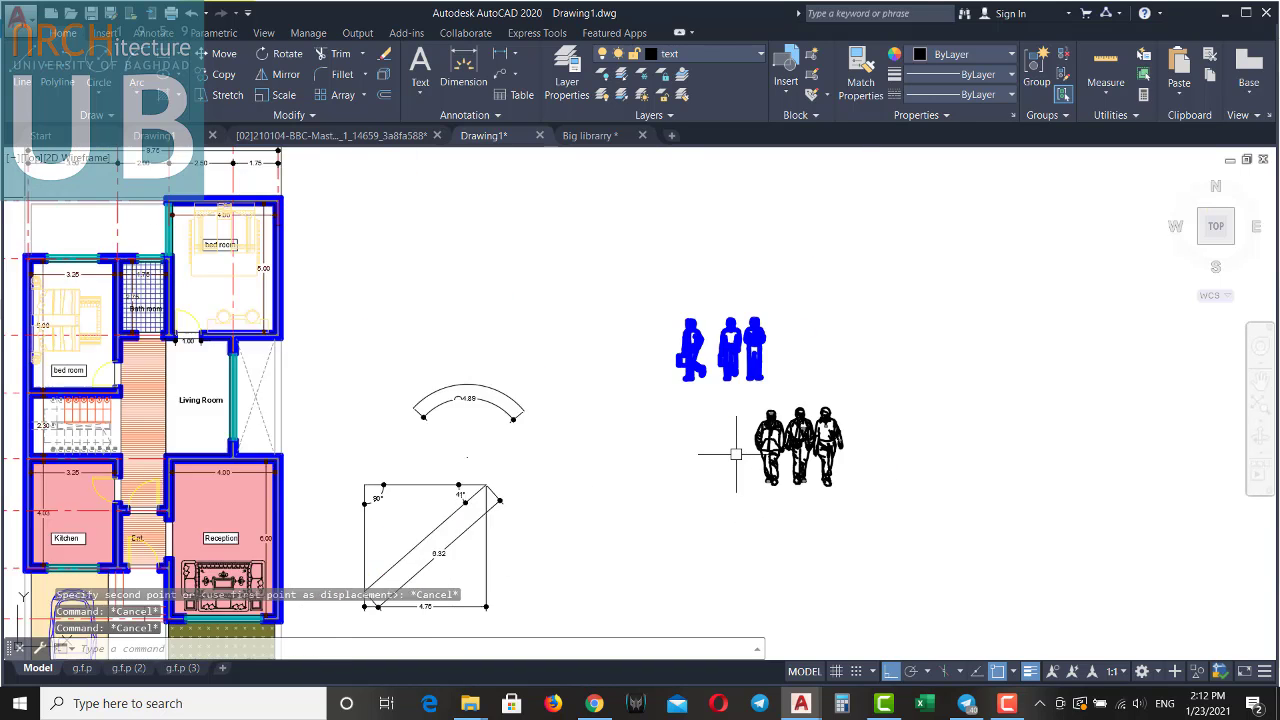
scroll(749, 443, up, 2)
scroll(755, 448, up, 1)
scroll(758, 440, up, 1)
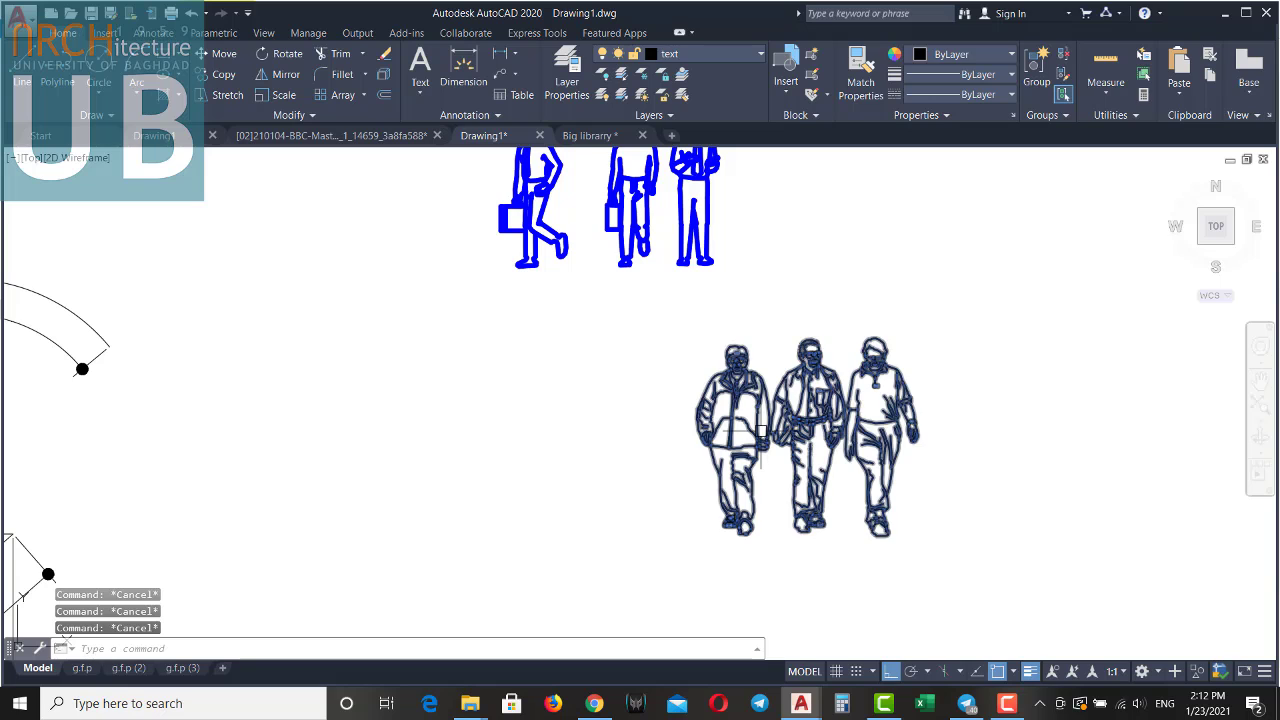
Draw a vertical reference line of length 1 near the people block.
text(l)
key(Return)
click(637, 526)
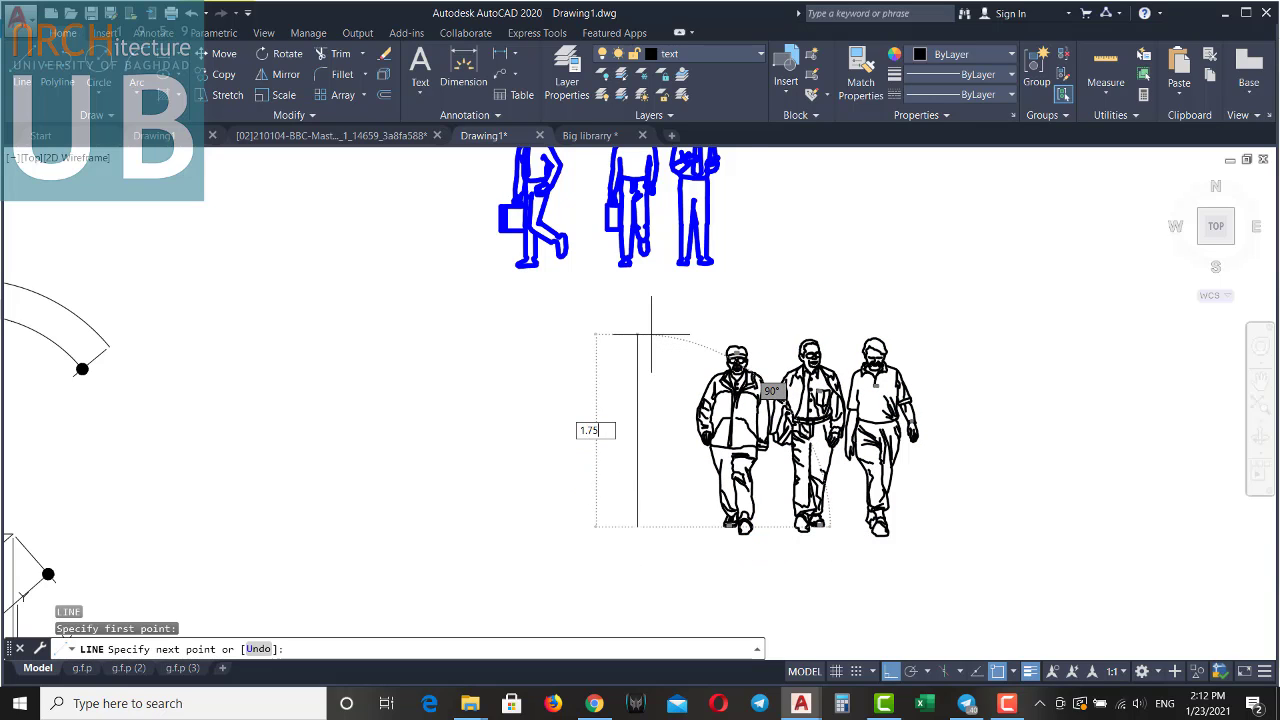
text(1)
key(Return)
key(Escape)
key(Escape)
key(Escape)
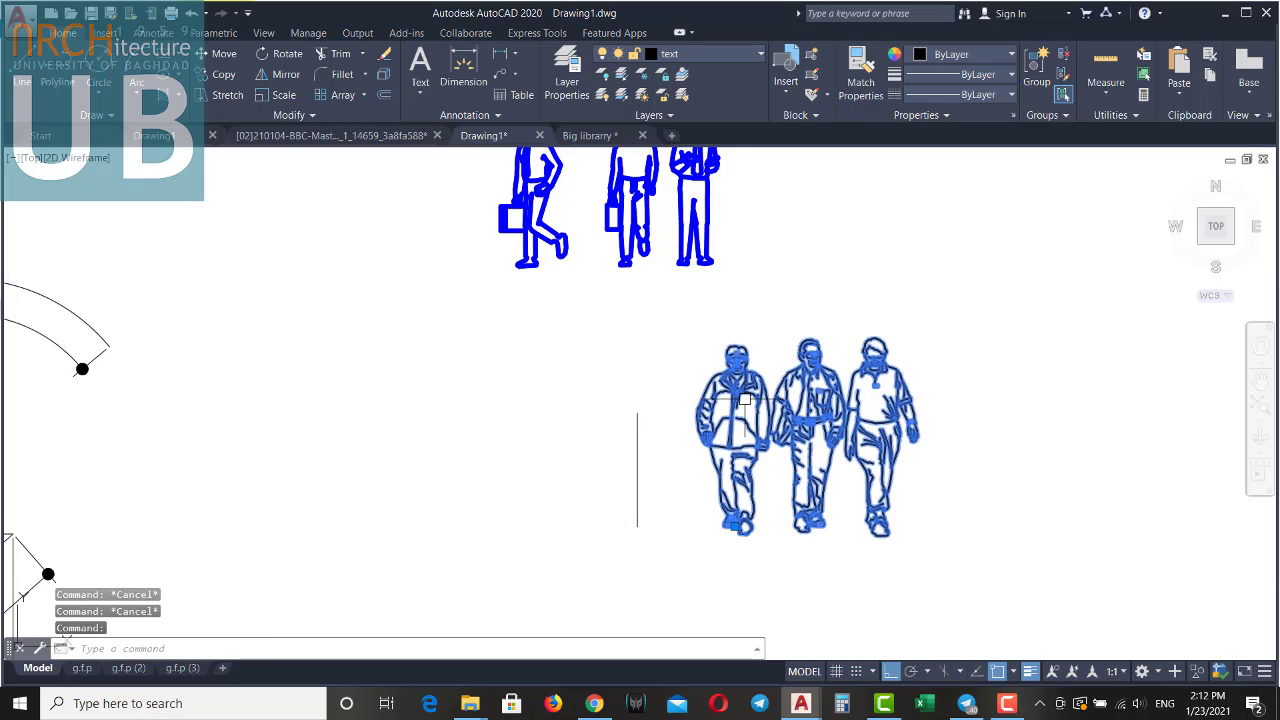
Scale the walking-people block by 0.9 from the people's feet.
middle_drag(744, 400, 712, 382)
text(c)
key(Return)
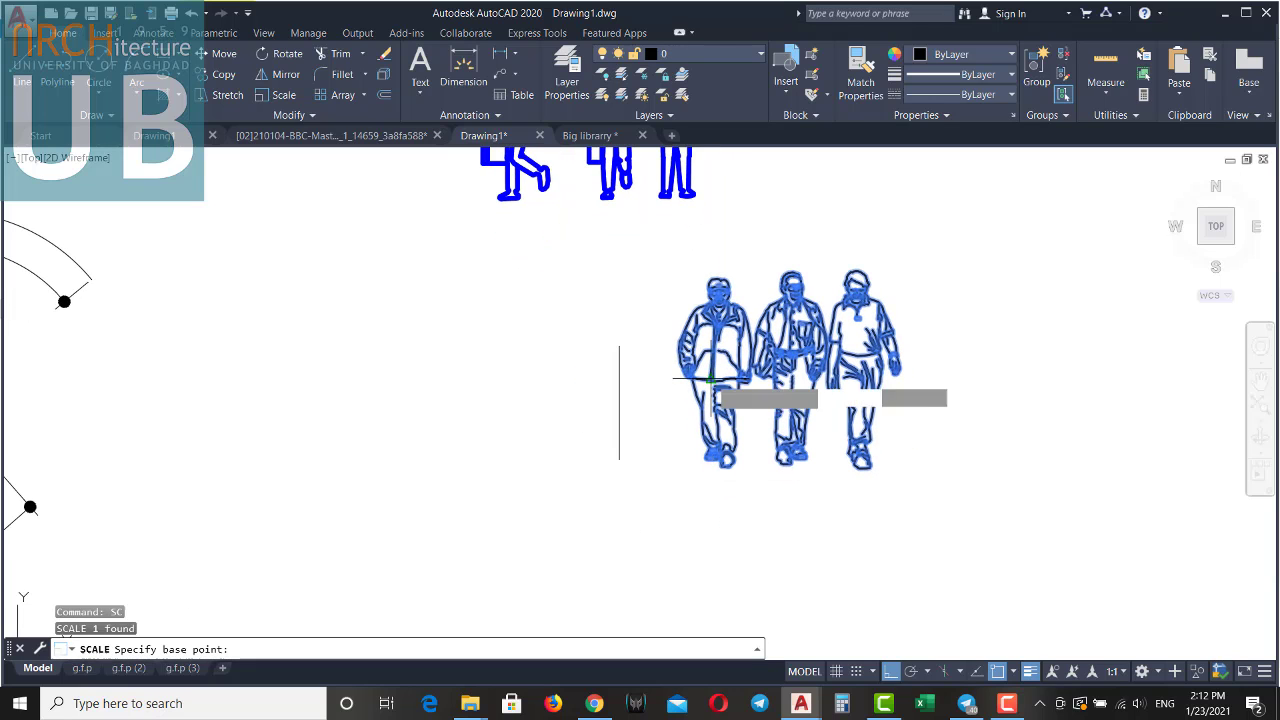
click(719, 470)
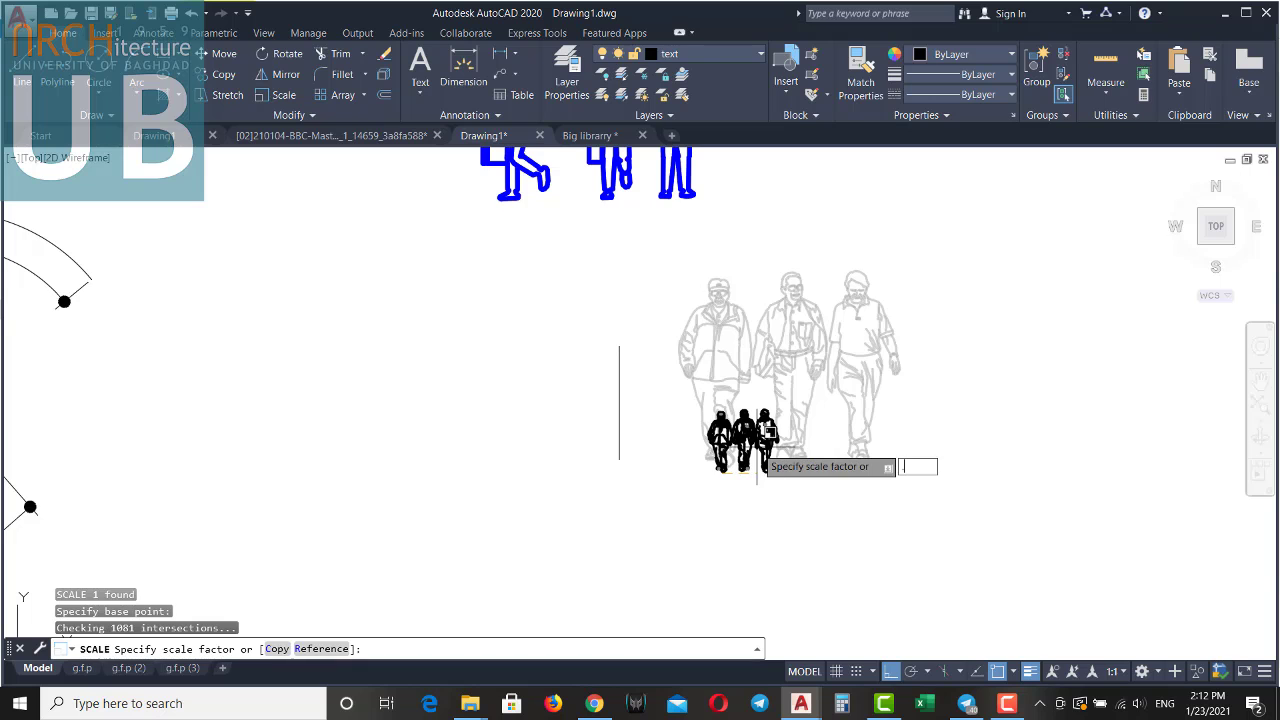
key(Escape)
scroll(790, 343, up, 3)
click(705, 575)
key(Return)
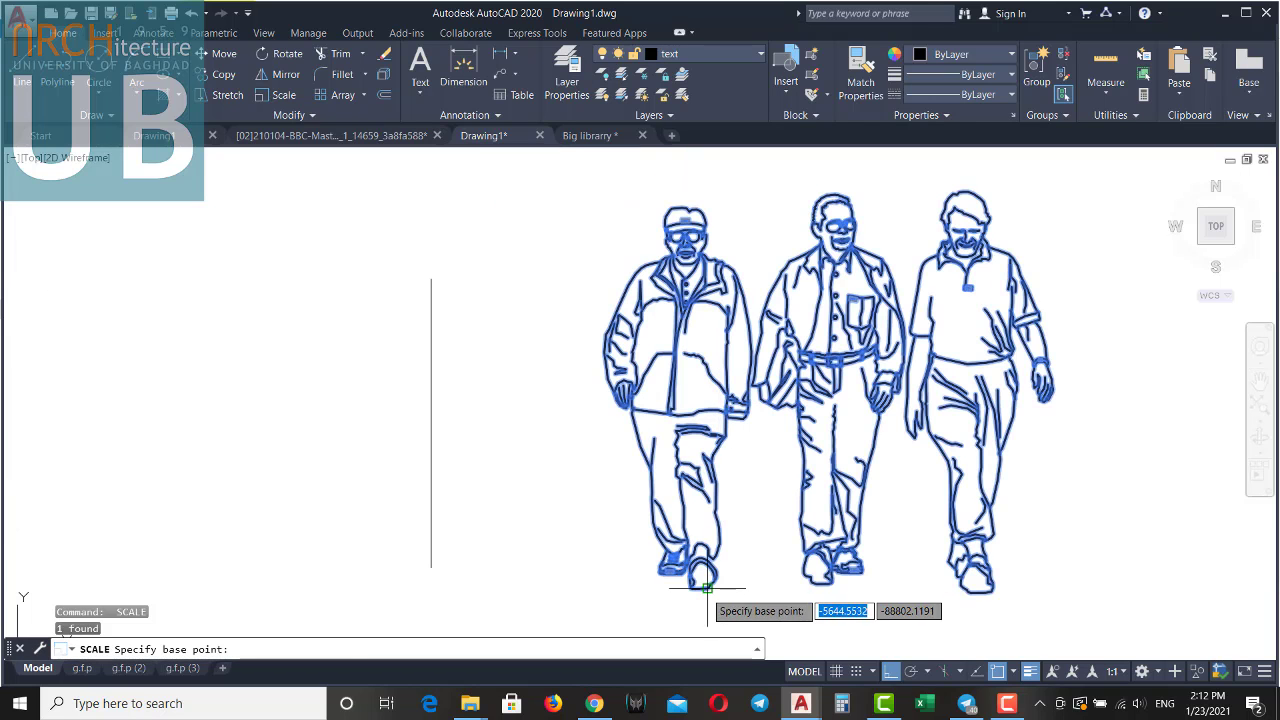
click(706, 588)
text(.9)
key(Return)
Measure the man's height with a linear dimension from head to feet.
scroll(766, 435, down, 2)
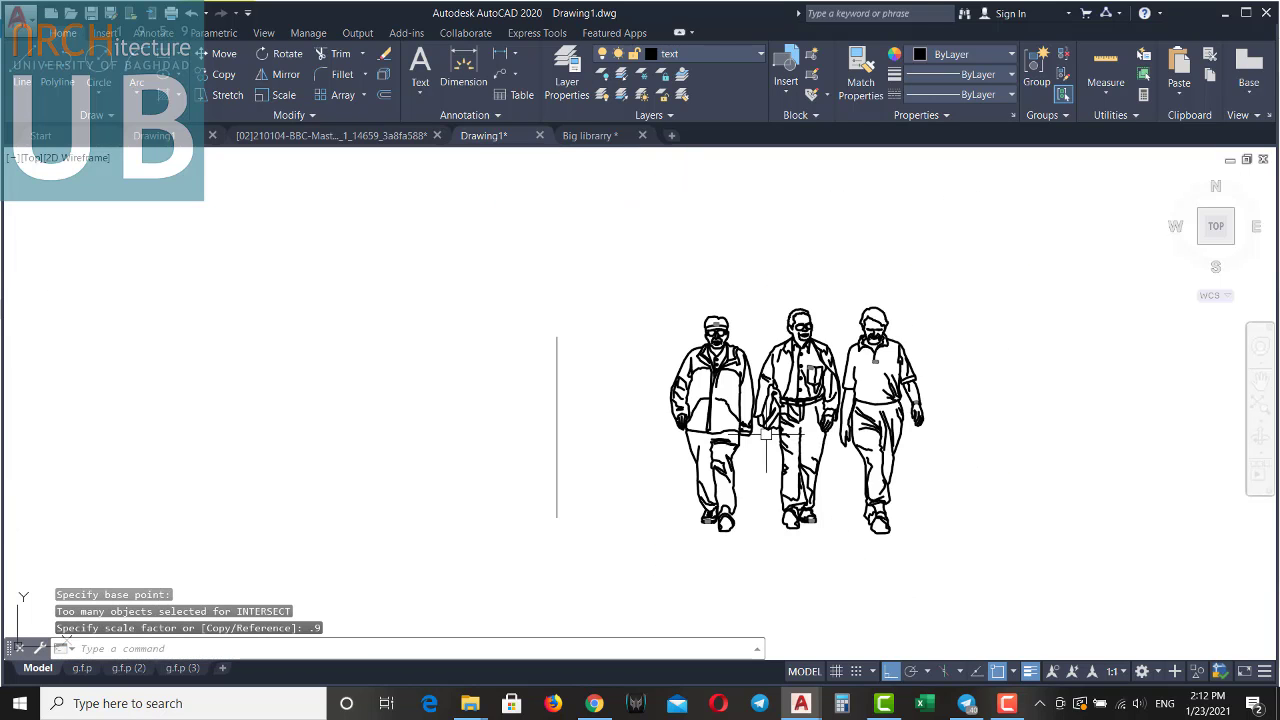
key(Escape)
click(766, 434)
key(Escape)
text(l)
key(Return)
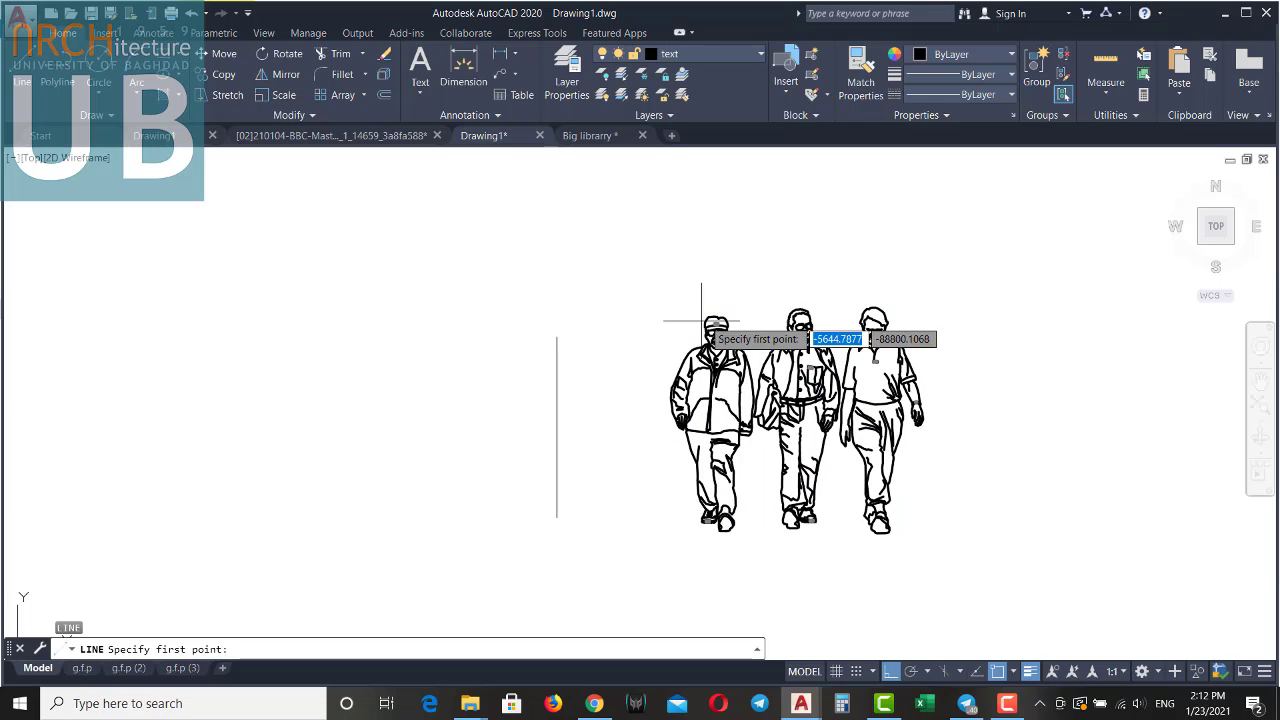
key(Escape)
key(Escape)
click(500, 55)
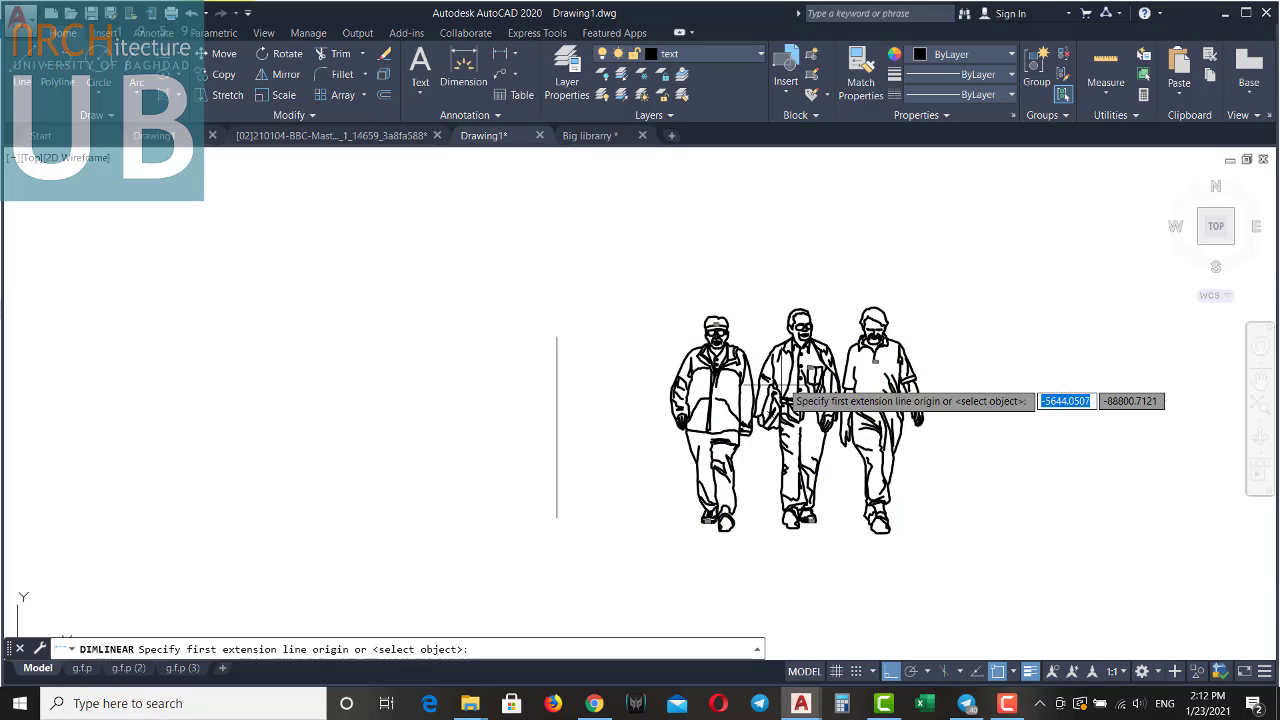
click(716, 318)
click(714, 533)
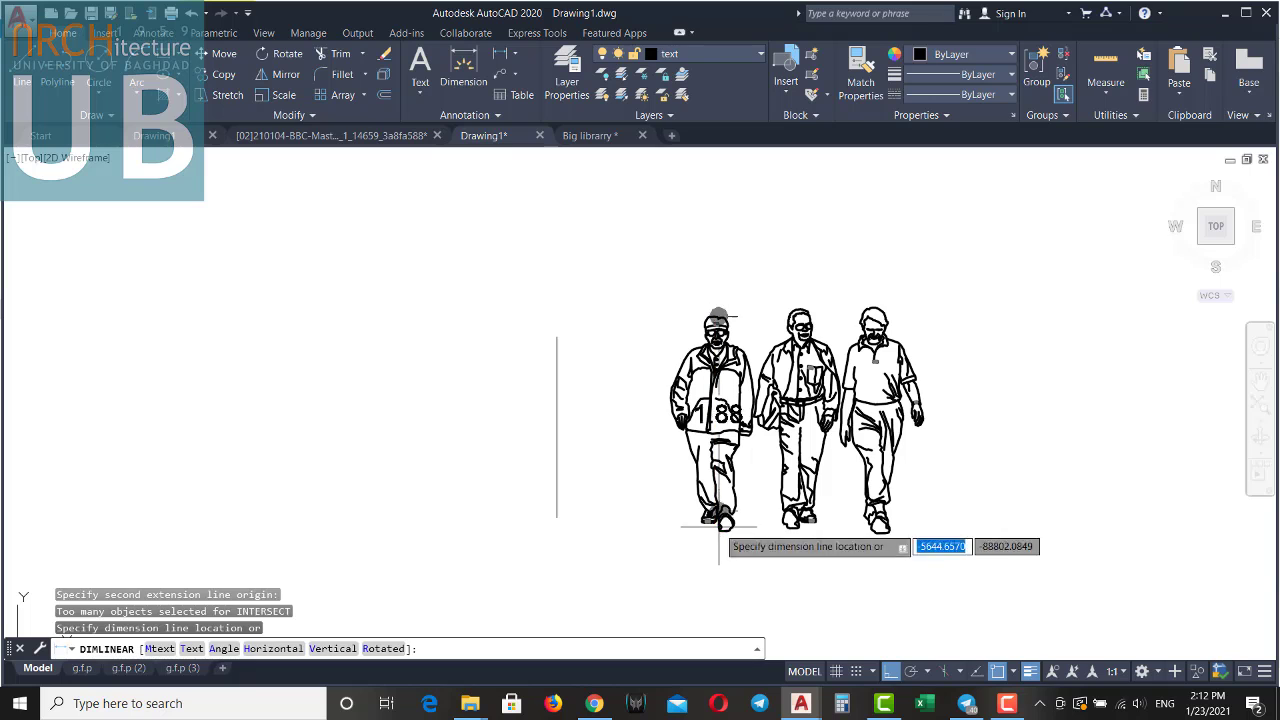
key(Escape)
key(Escape)
Scale the people block down again from its feet and pick the stray vertical line.
click(712, 410)
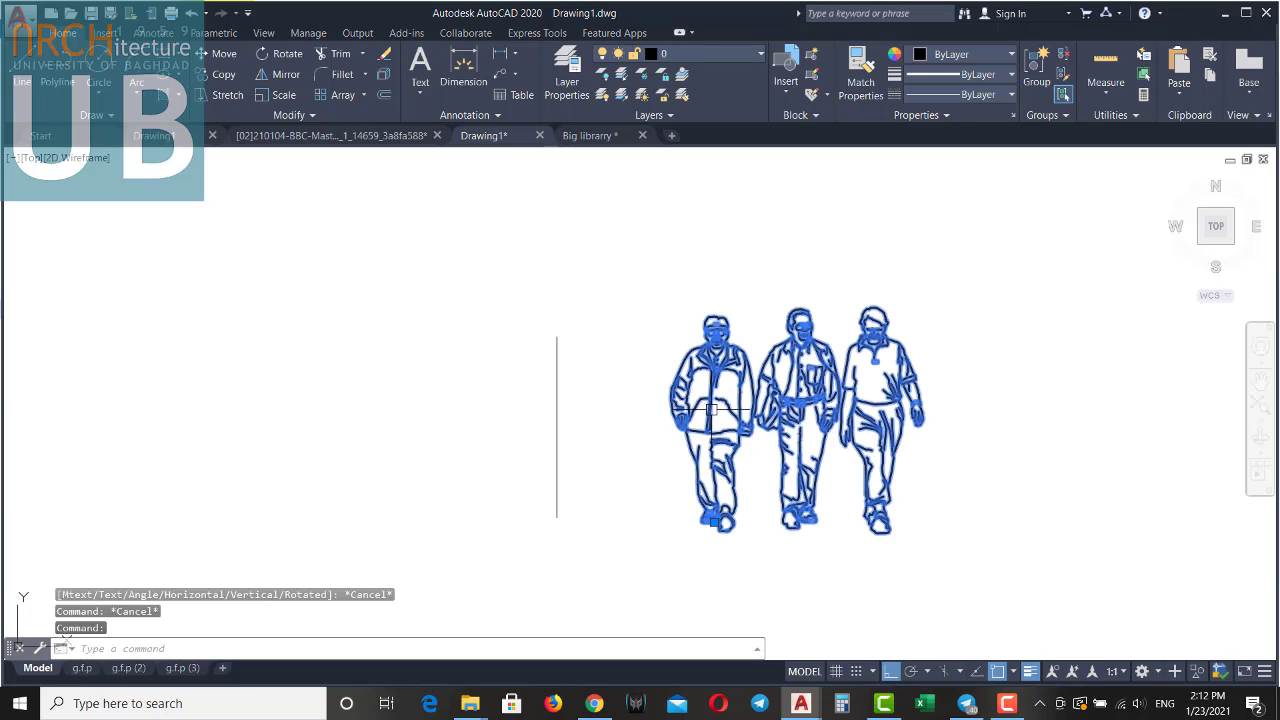
text(sc)
key(Return)
click(739, 530)
text(9)
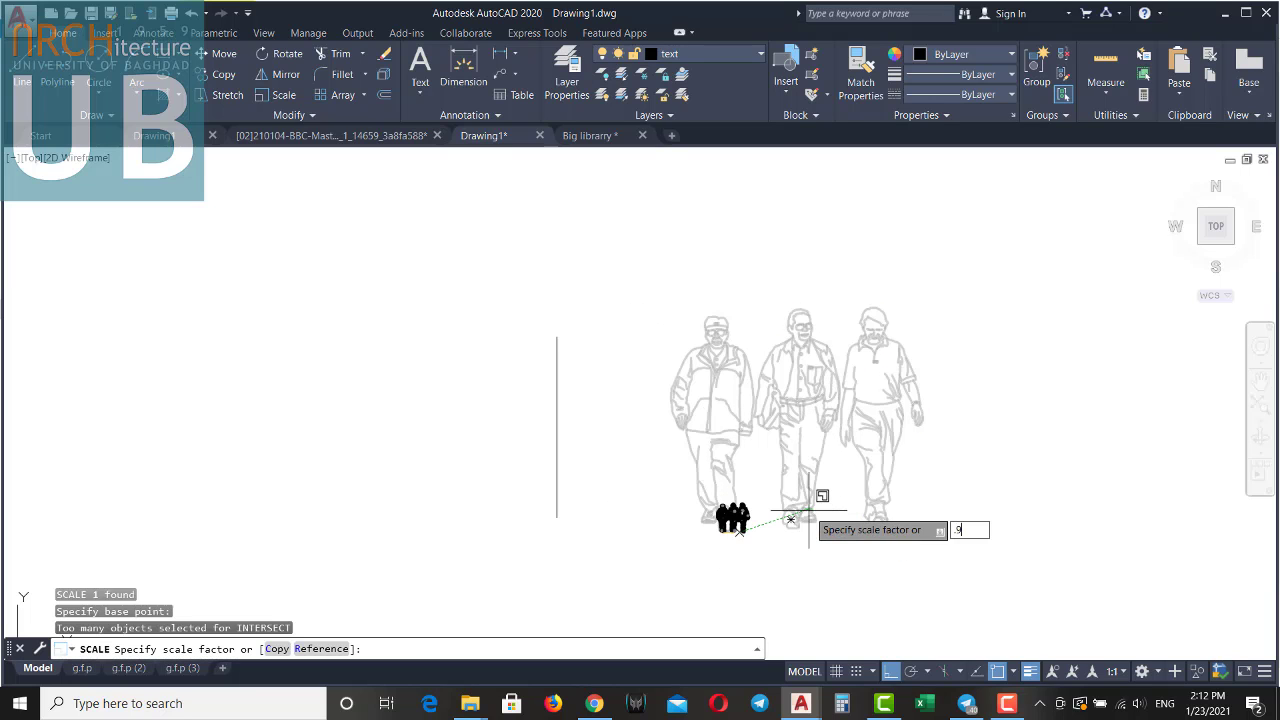
key(Return)
click(557, 380)
Erase the stray vertical reference line.
text(e)
key(Return)
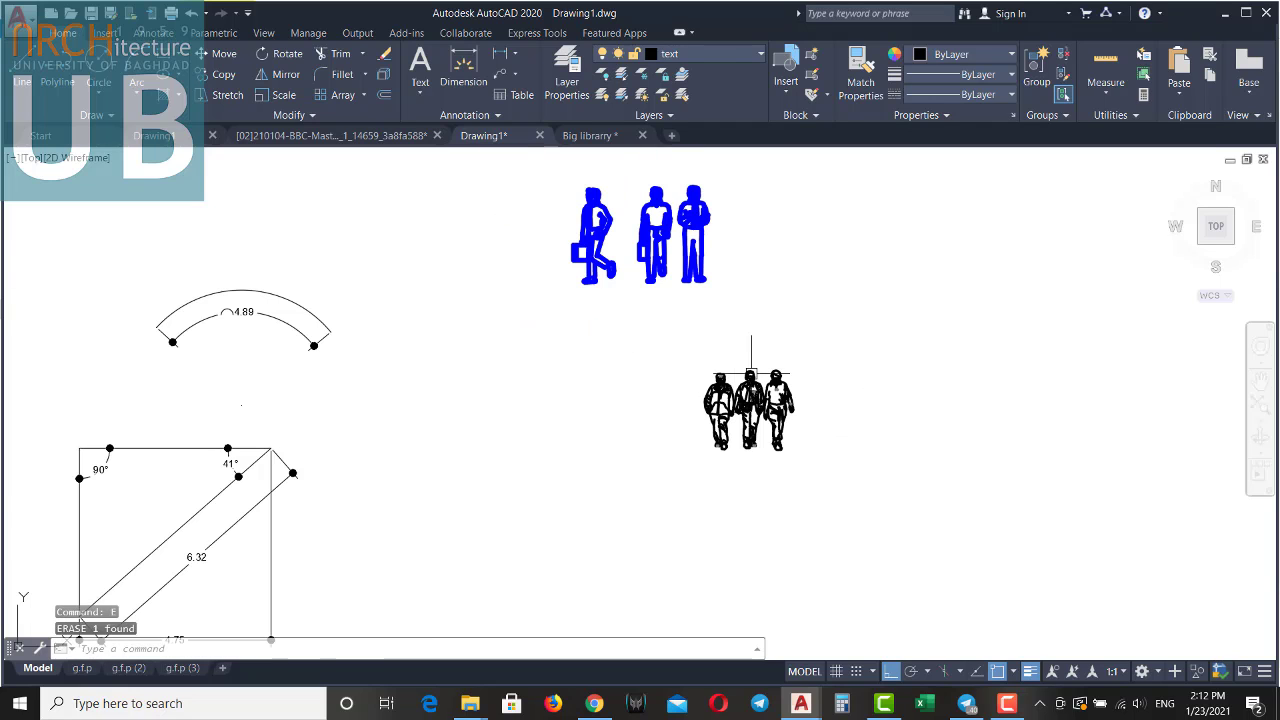
key(Escape)
key(Escape)
Scale the blue standing-people block by 0.6 from a base point at the figures.
click(686, 279)
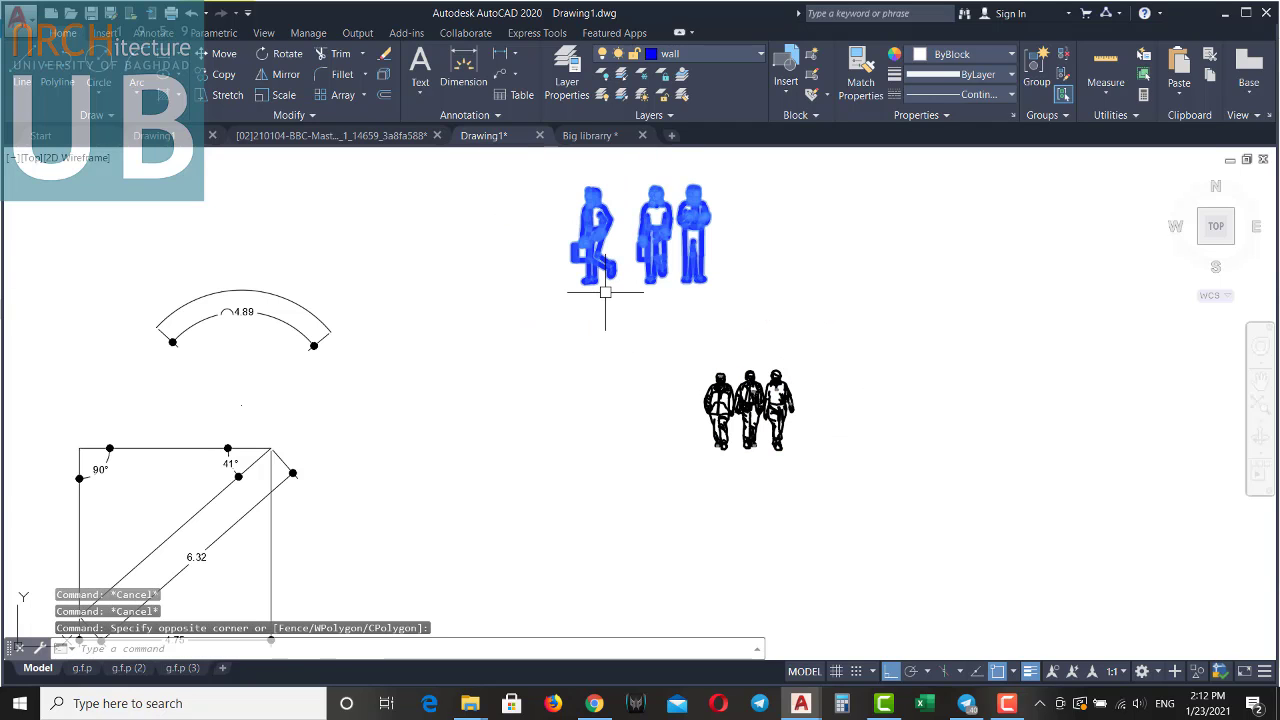
text(sc)
key(Return)
click(707, 279)
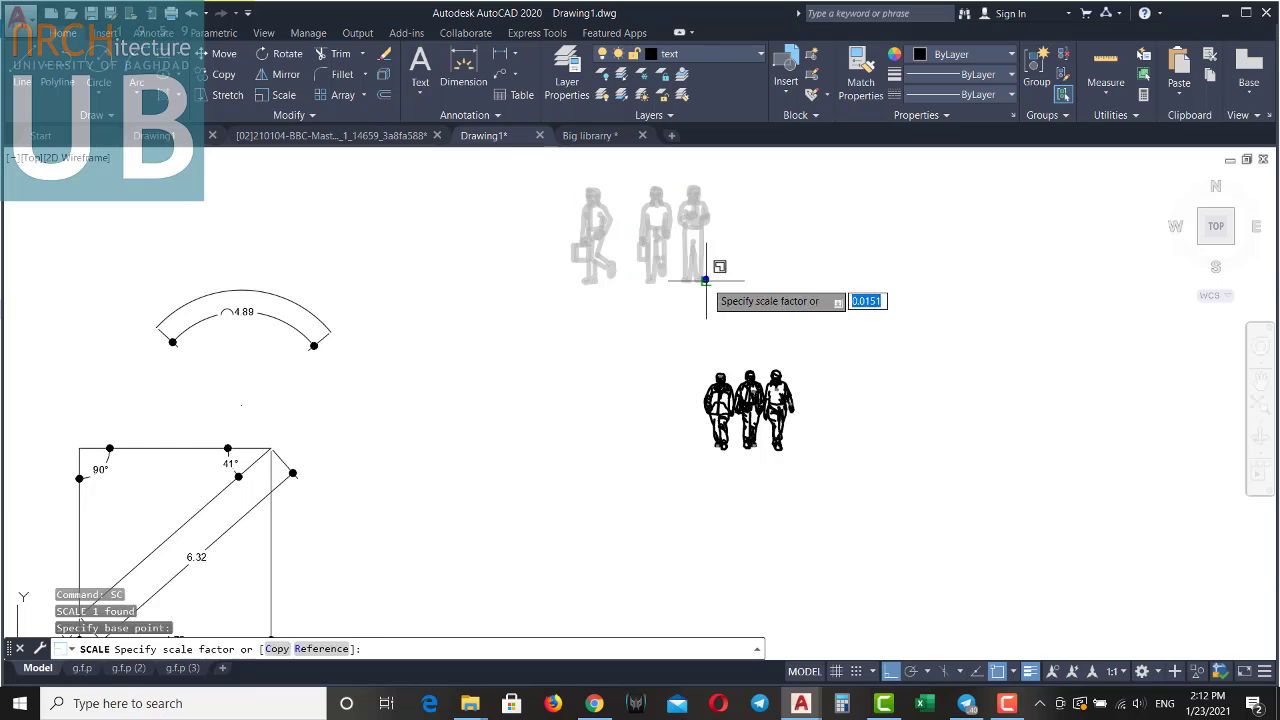
click(707, 279)
text(6)
key(Return)
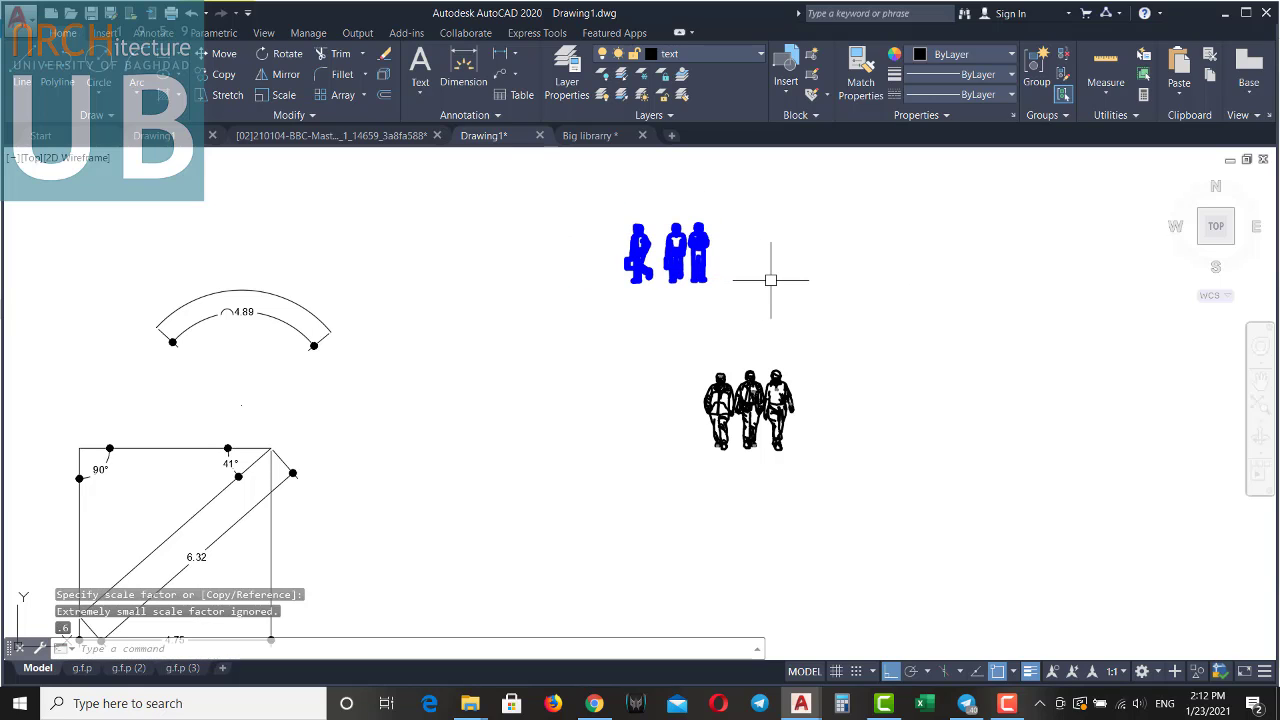
key(Escape)
key(Escape)
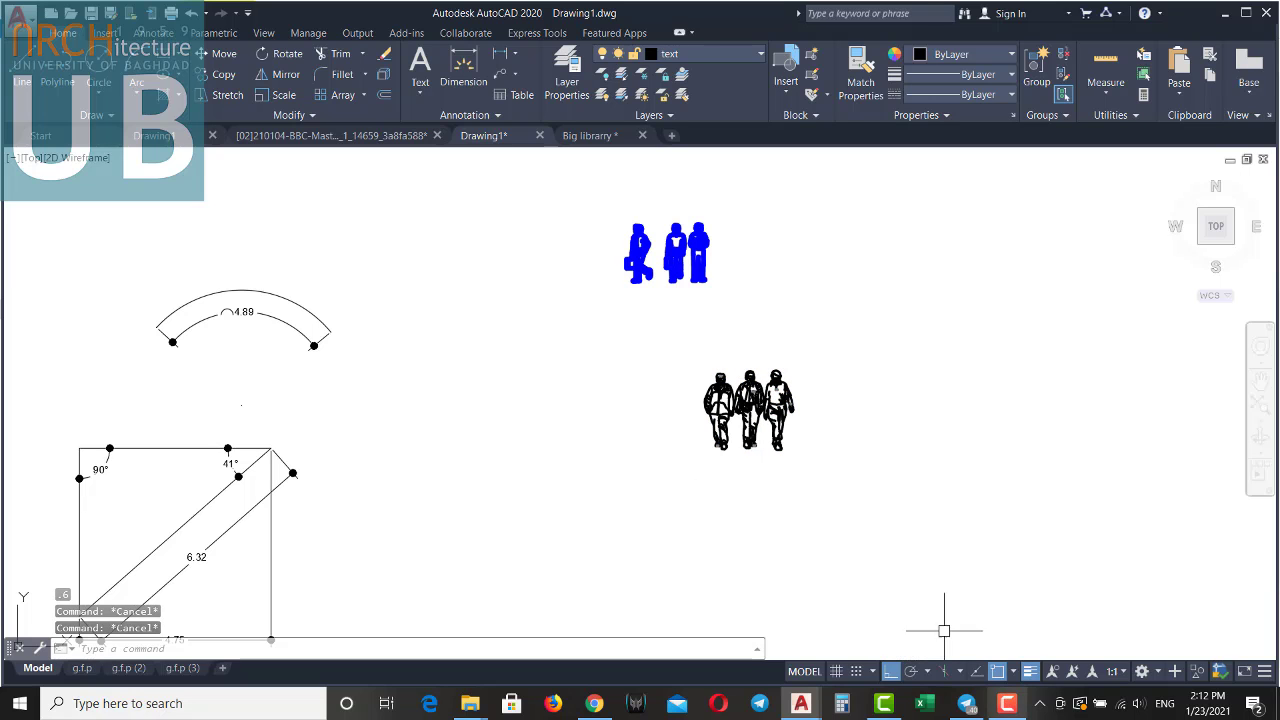
scroll(780, 391, down, 3)
scroll(740, 365, up, 3)
scroll(681, 326, up, 2)
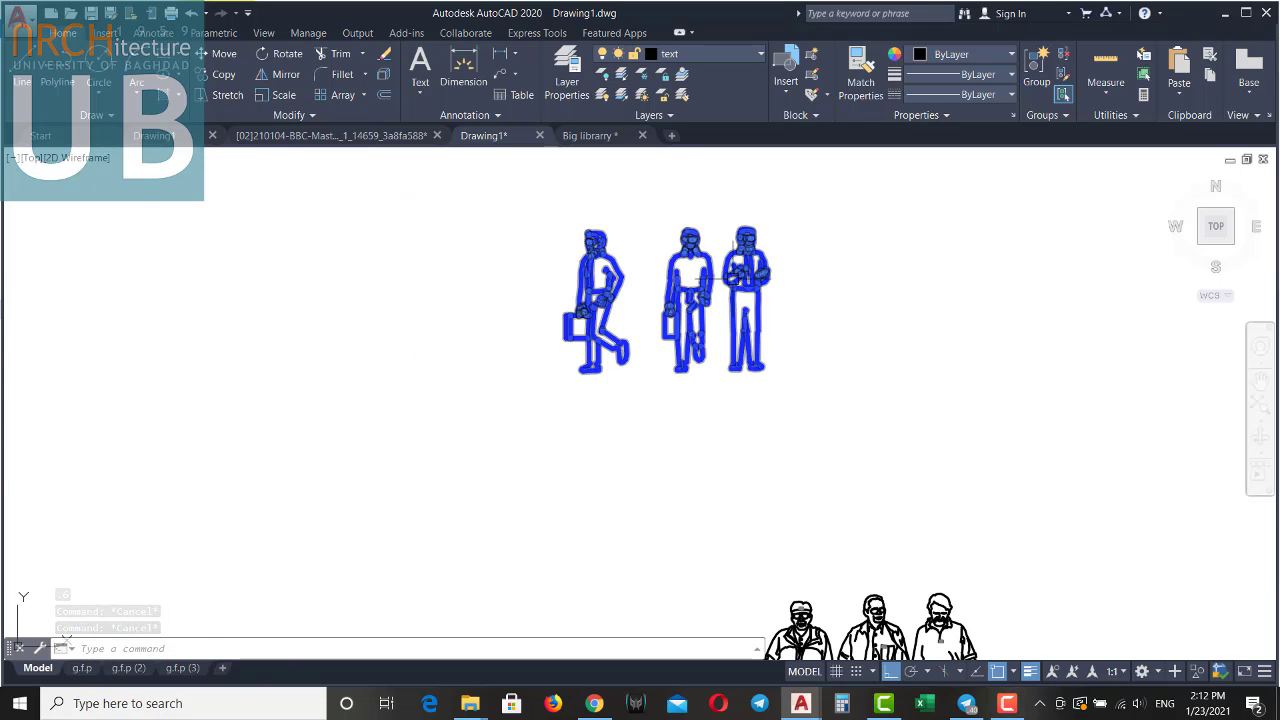
Edit the hg block and put all its figures on the fance layer.
double_click(735, 275)
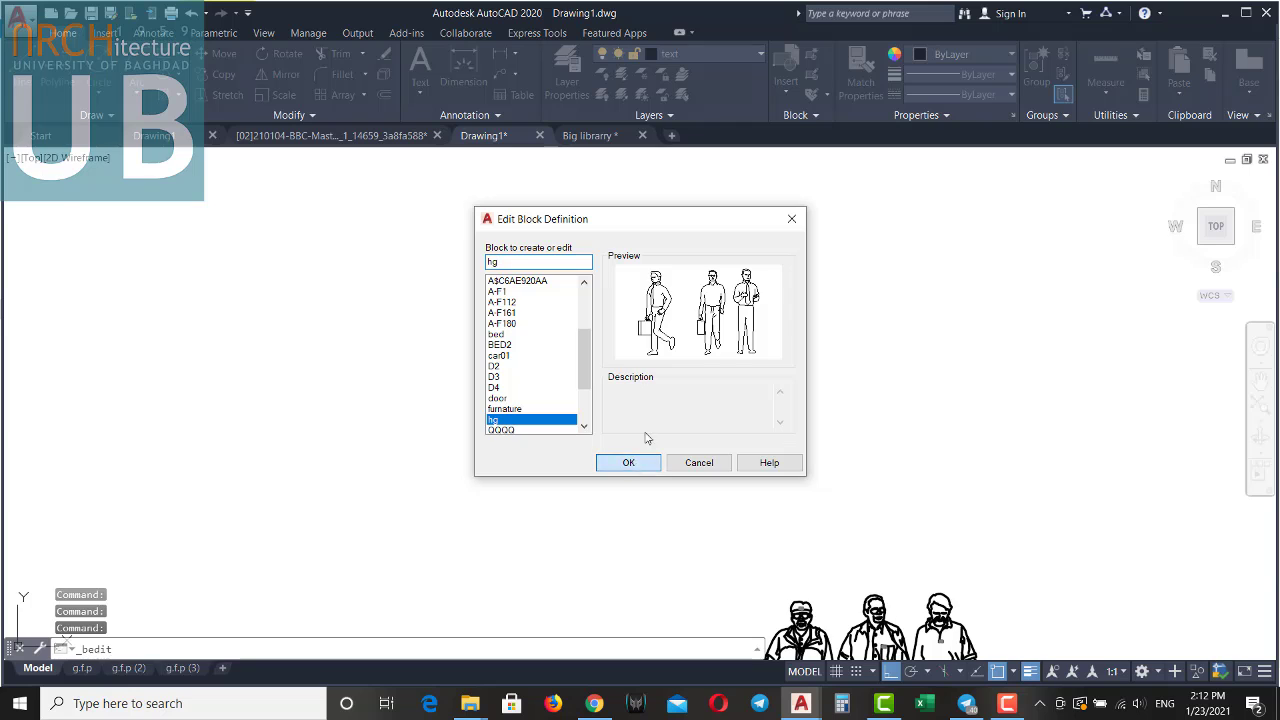
click(630, 462)
click(900, 230)
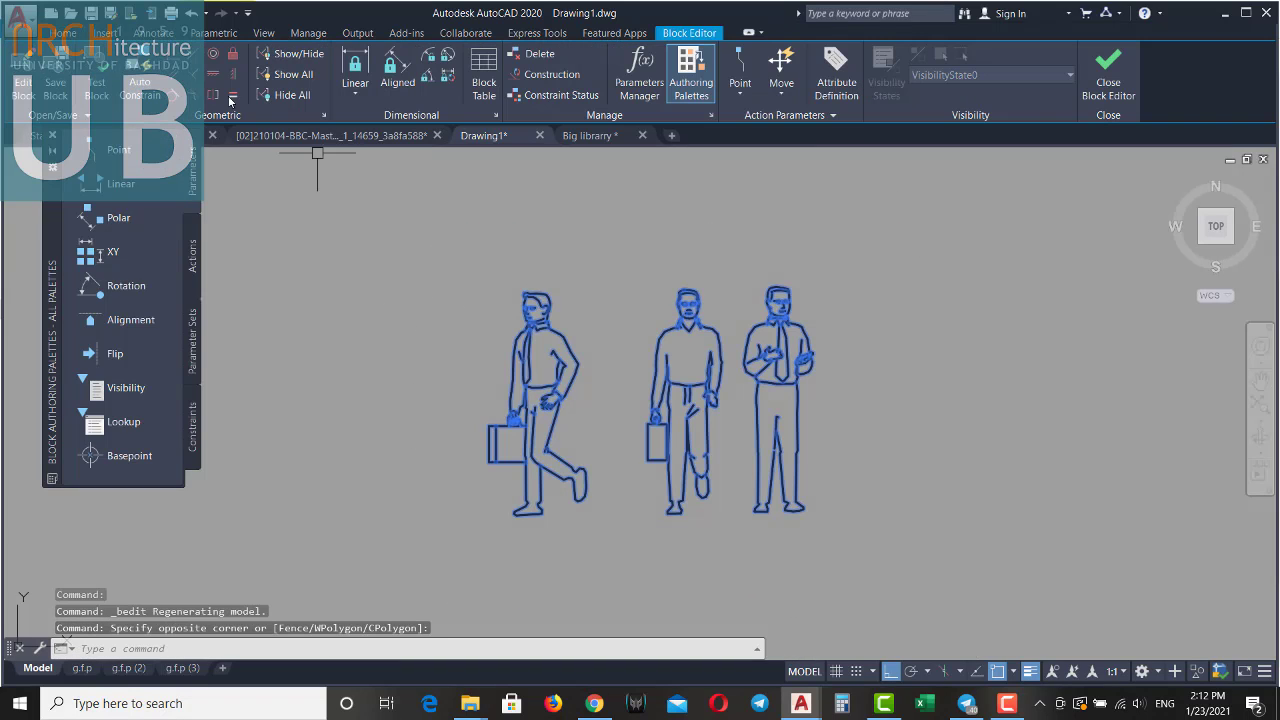
click(66, 33)
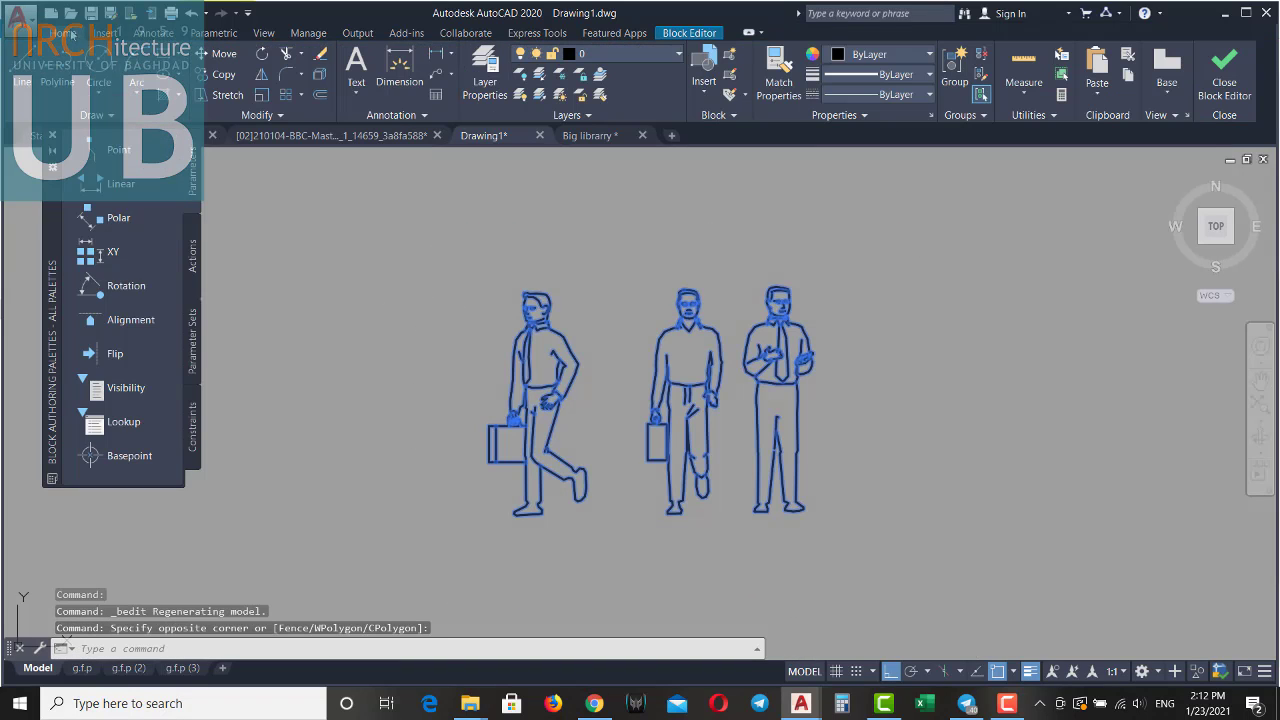
click(636, 57)
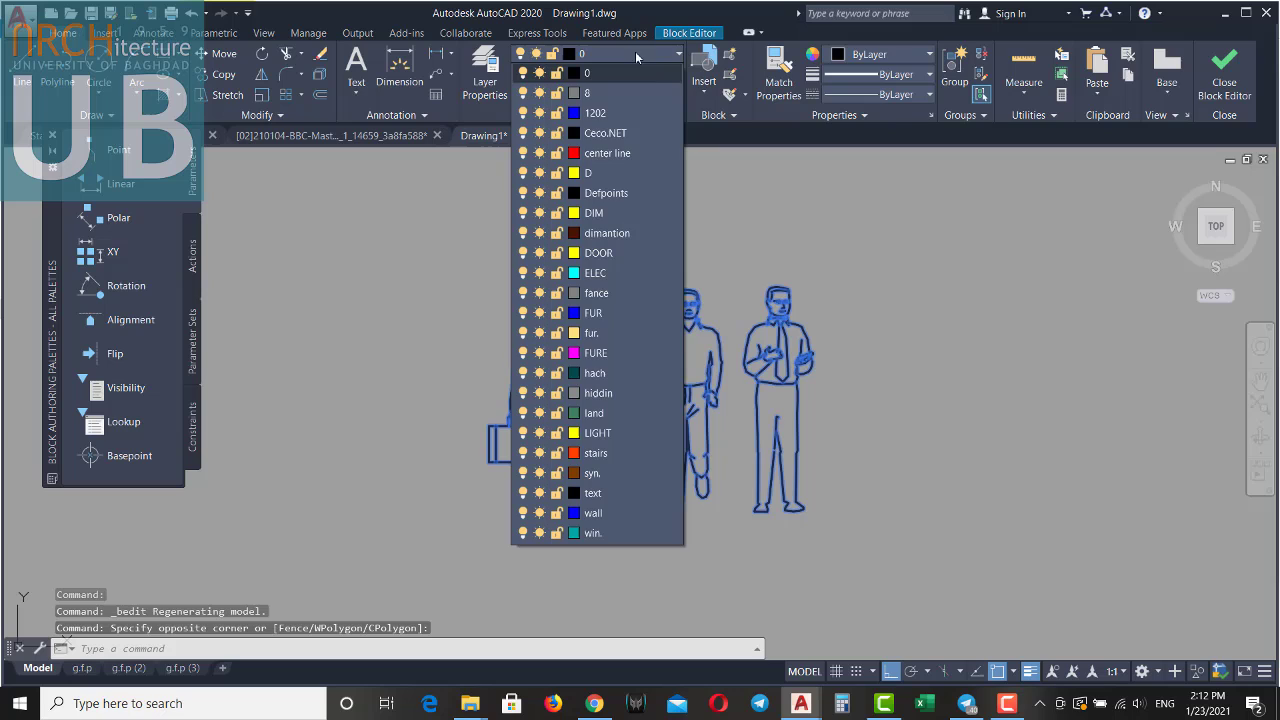
click(622, 293)
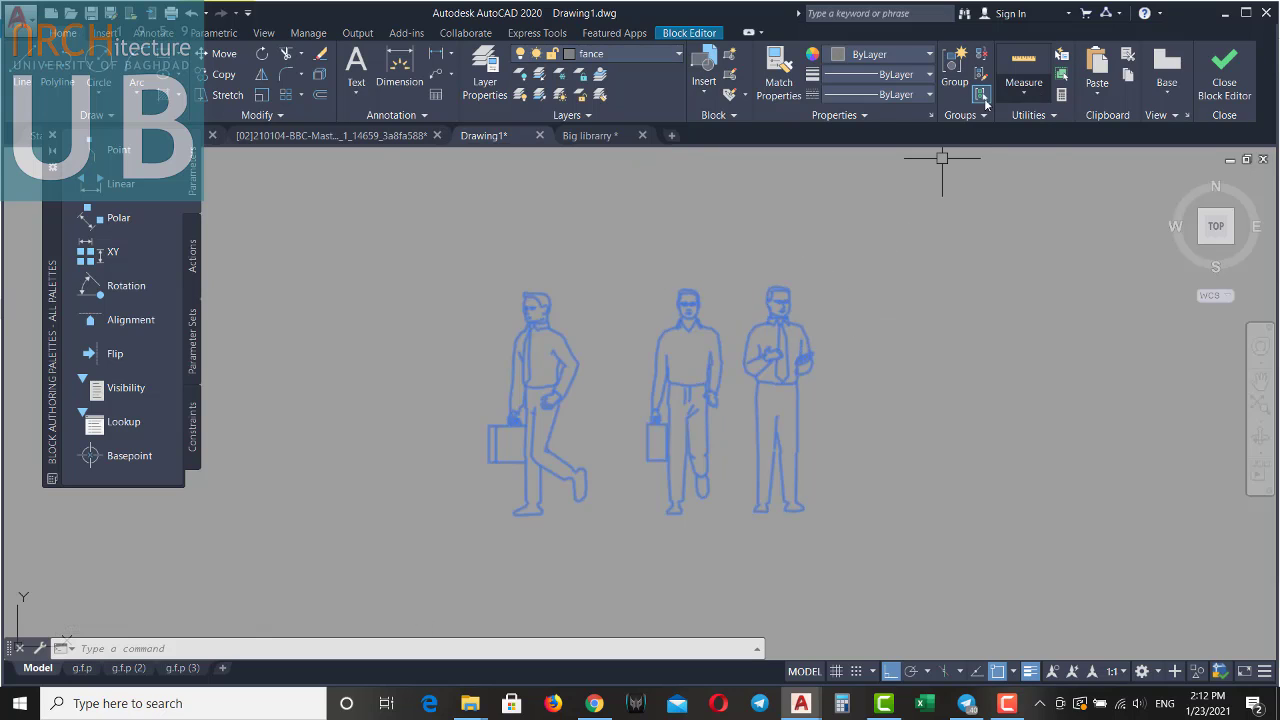
Close the Block Editor, saving the changes to the hg block.
click(1222, 72)
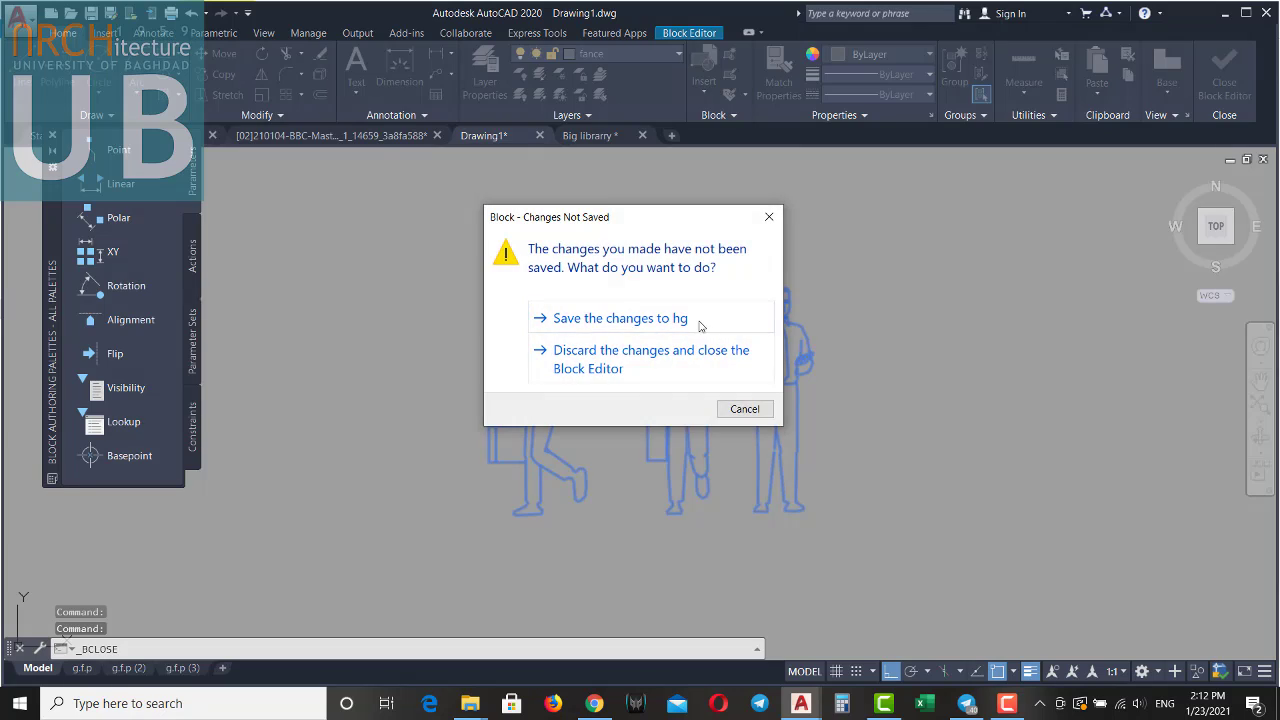
click(596, 320)
scroll(750, 420, down, 3)
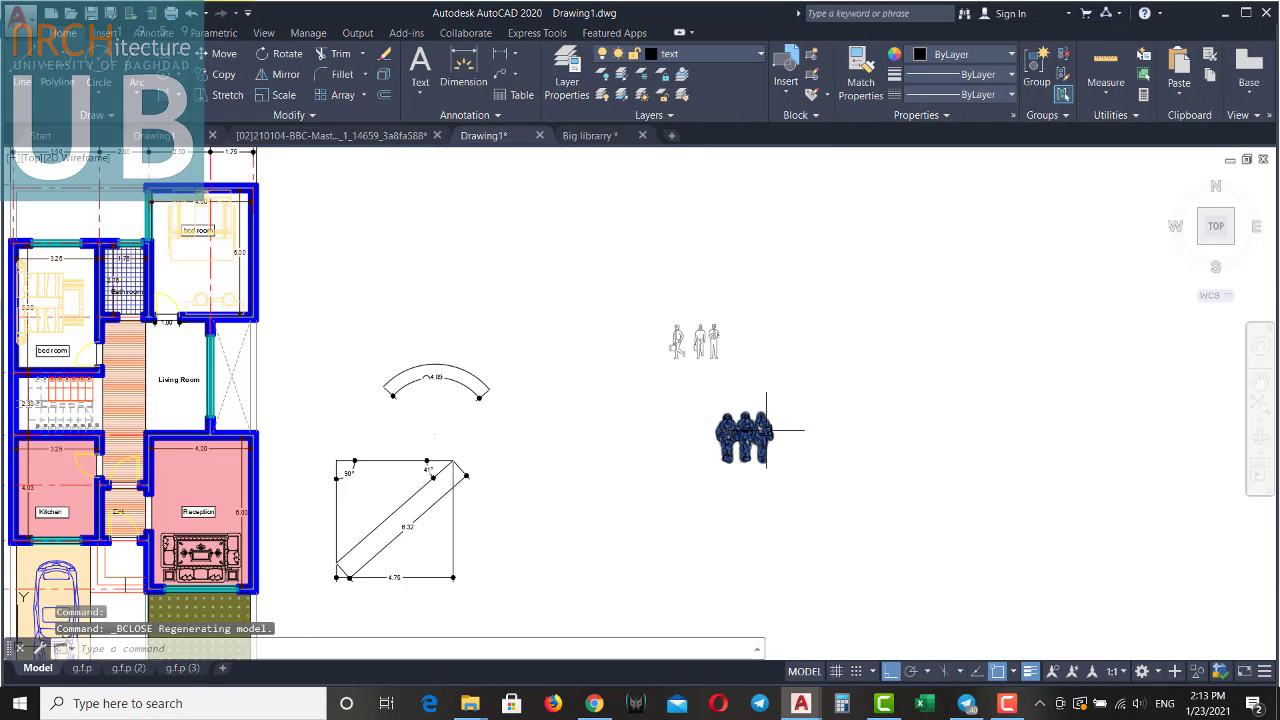
scroll(750, 410, up, 3)
Edit the 3 oldman block and move its three walking figures to the text layer.
scroll(760, 390, up, 3)
double_click(760, 370)
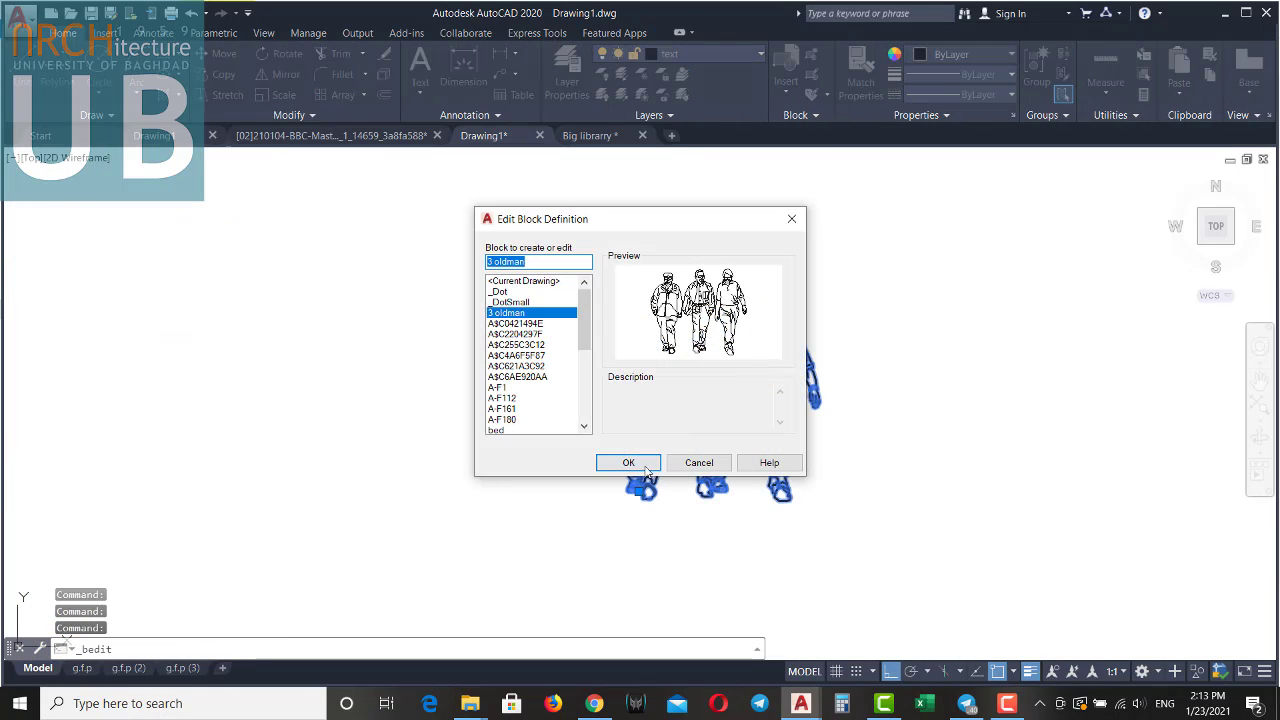
click(628, 461)
click(831, 324)
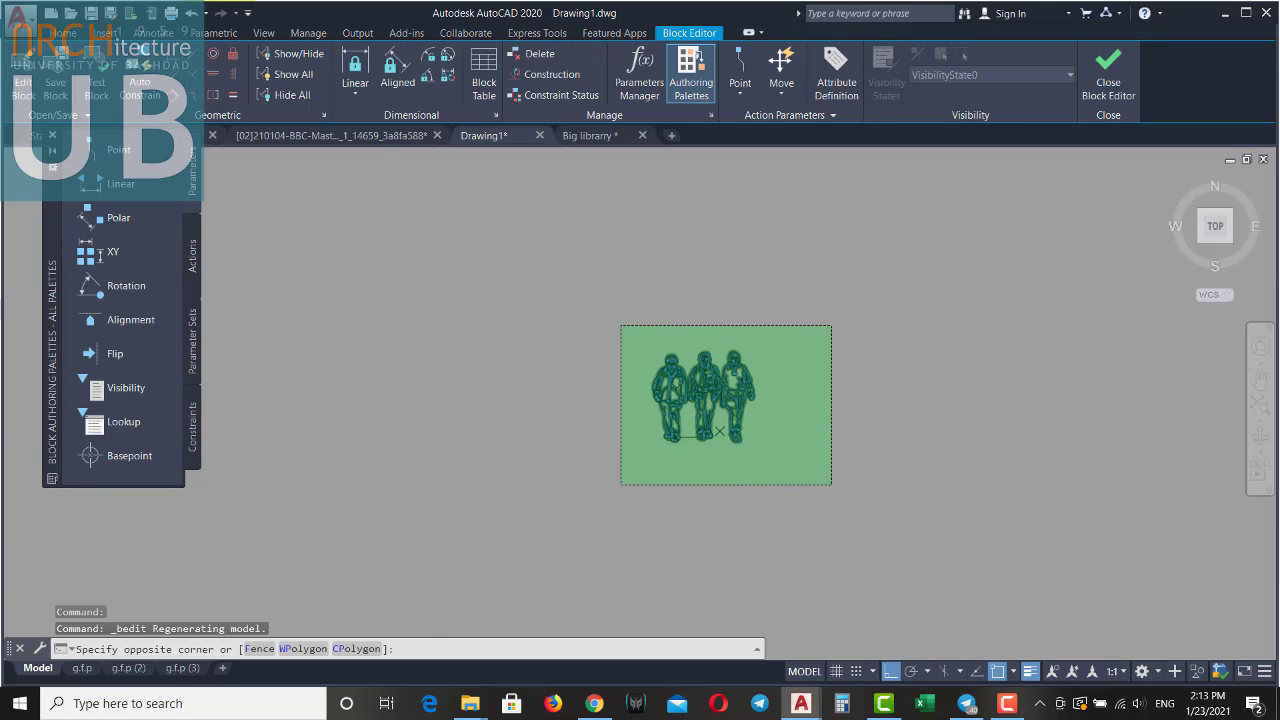
click(622, 485)
click(60, 33)
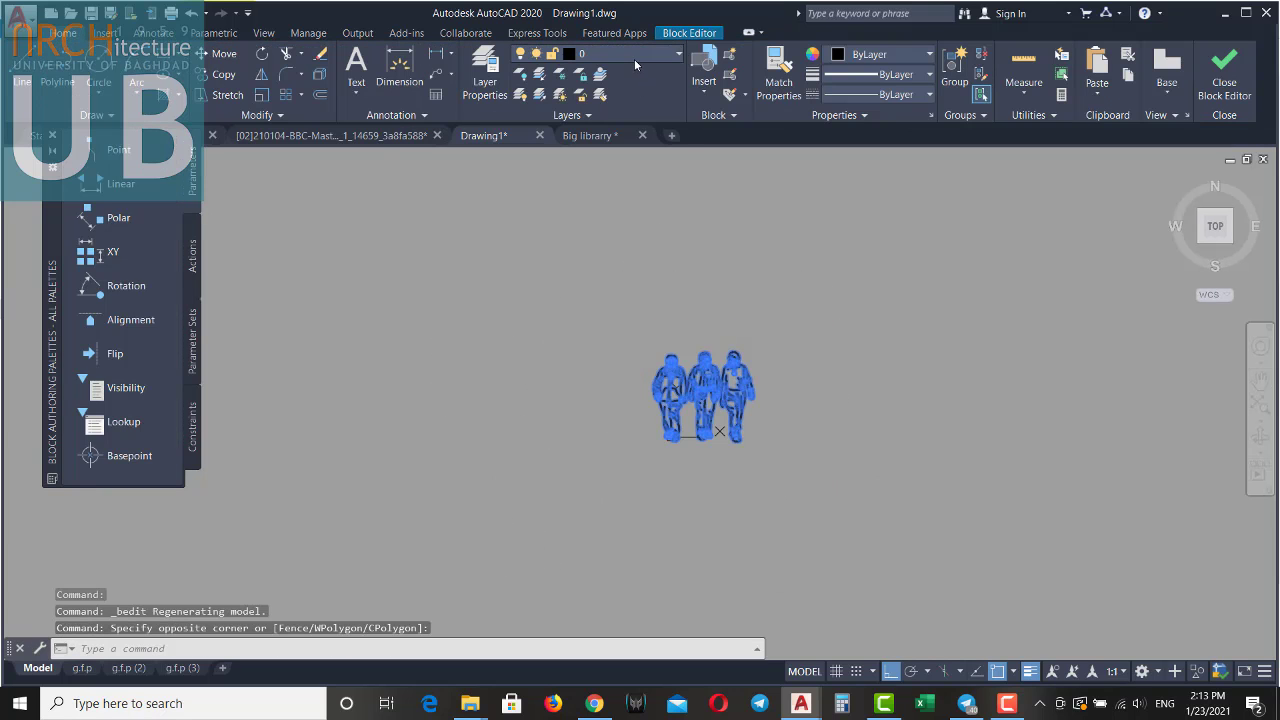
click(634, 55)
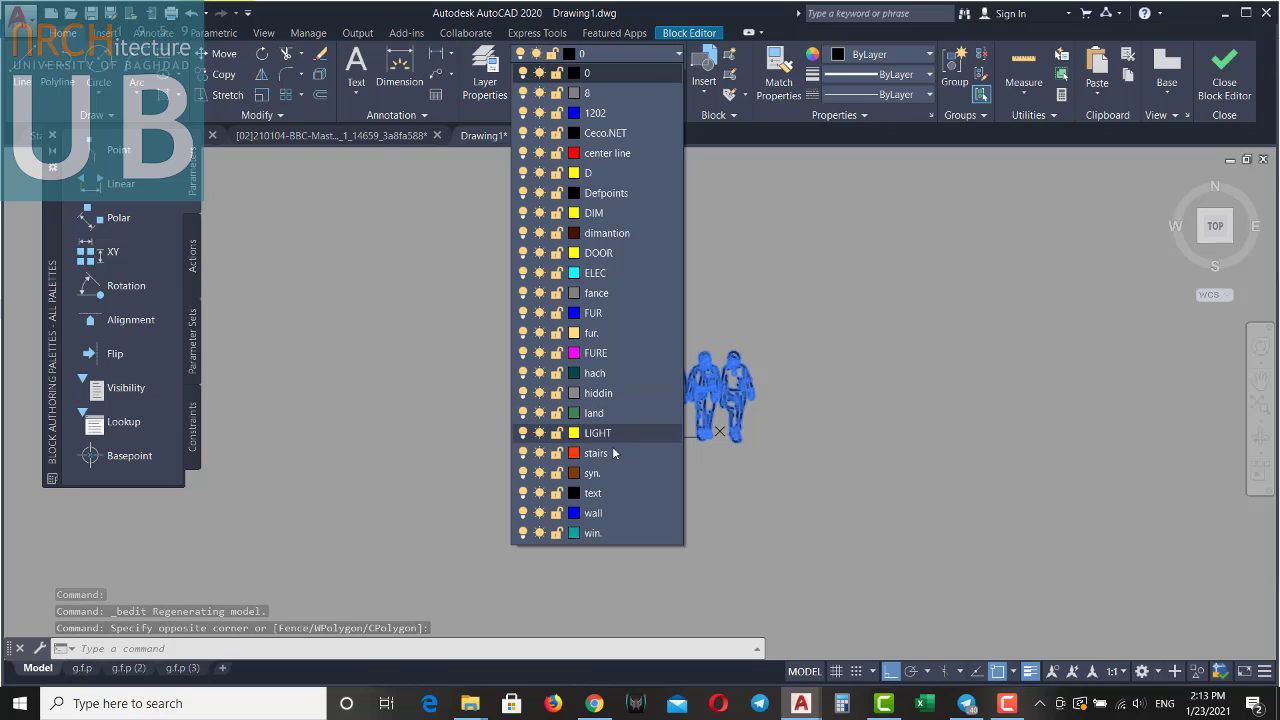
click(618, 494)
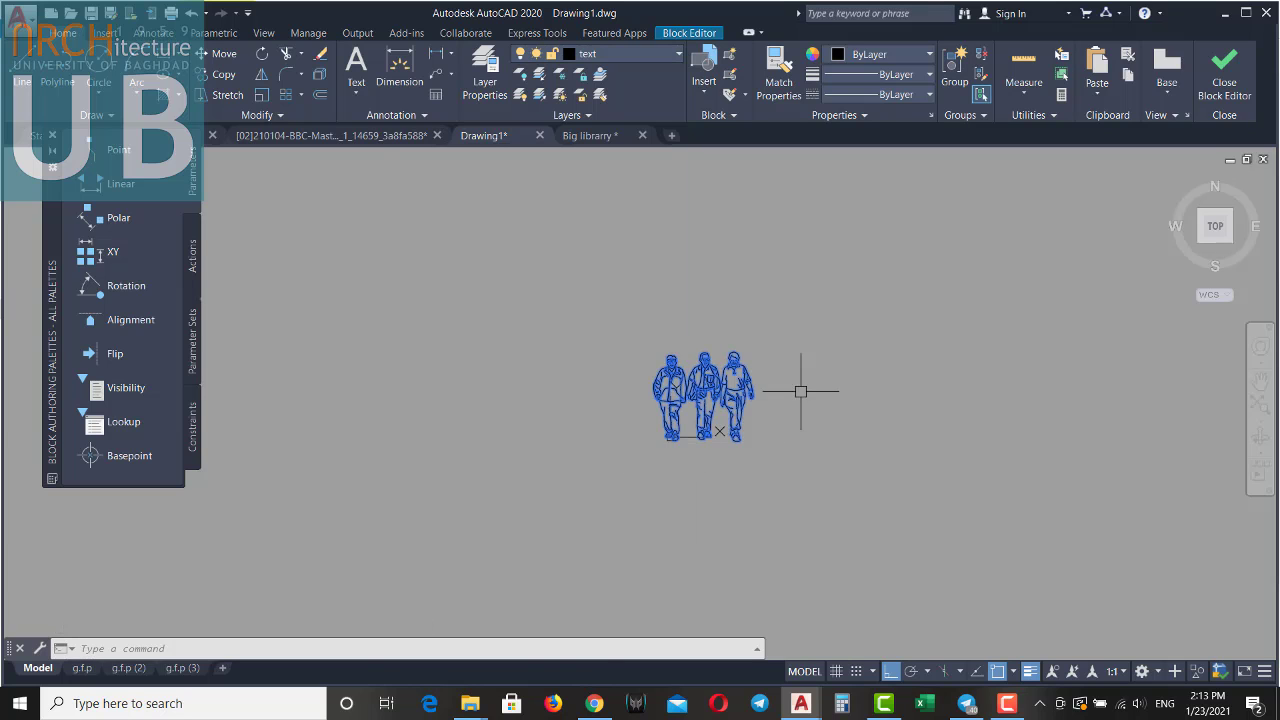
Close the Block Editor, saving the changes to the 3 oldman block.
scroll(790, 390, up, 8)
scroll(790, 380, down, 4)
click(1211, 95)
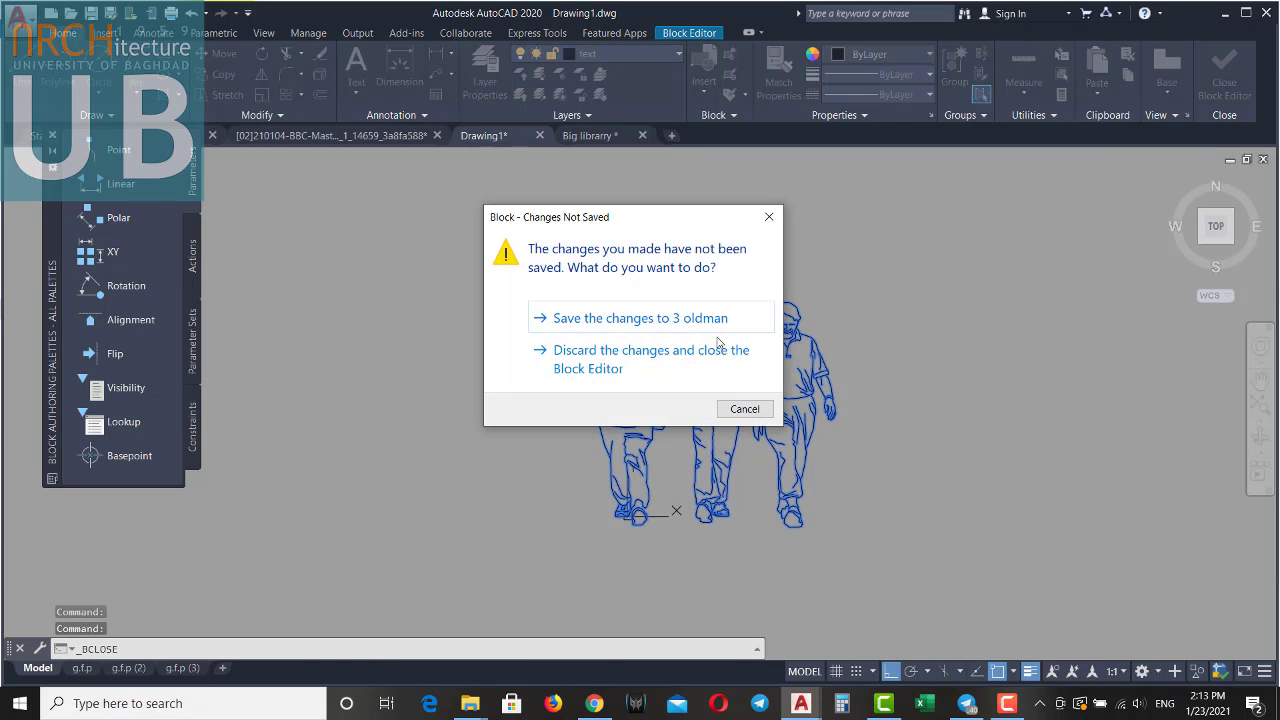
click(757, 348)
scroll(742, 380, down, 5)
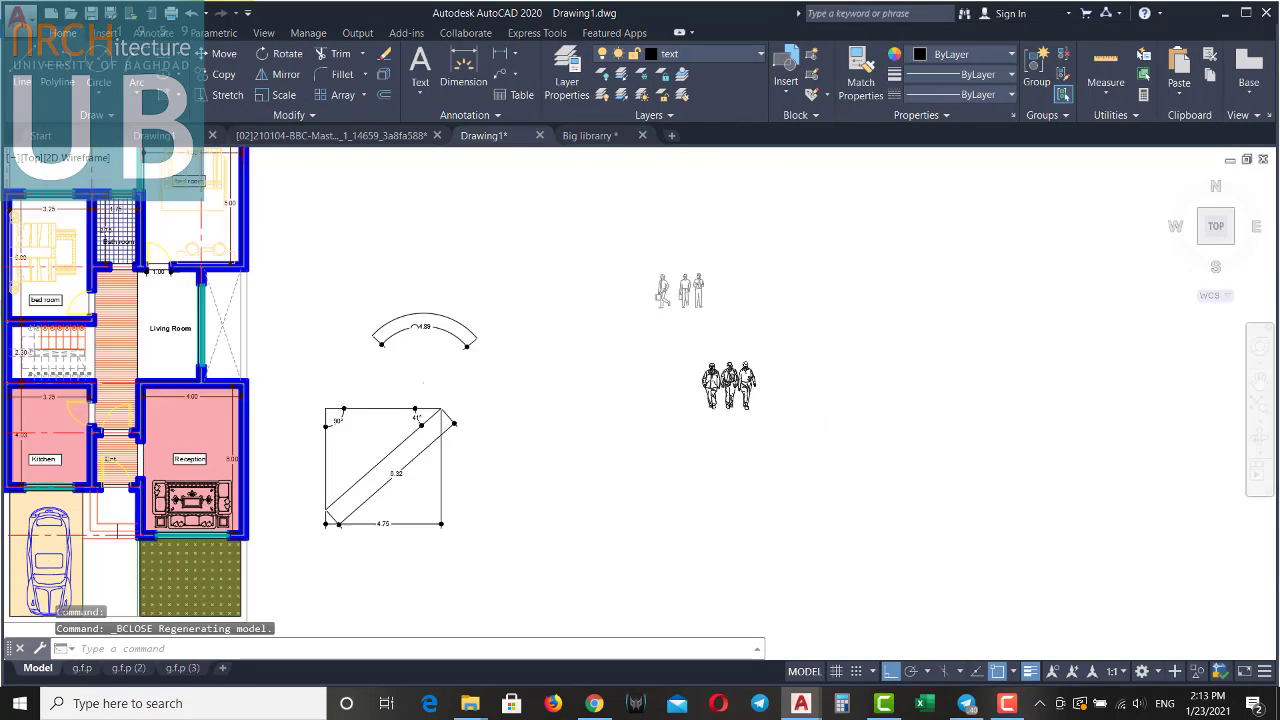
scroll(742, 380, down, 4)
scroll(738, 354, up, 2)
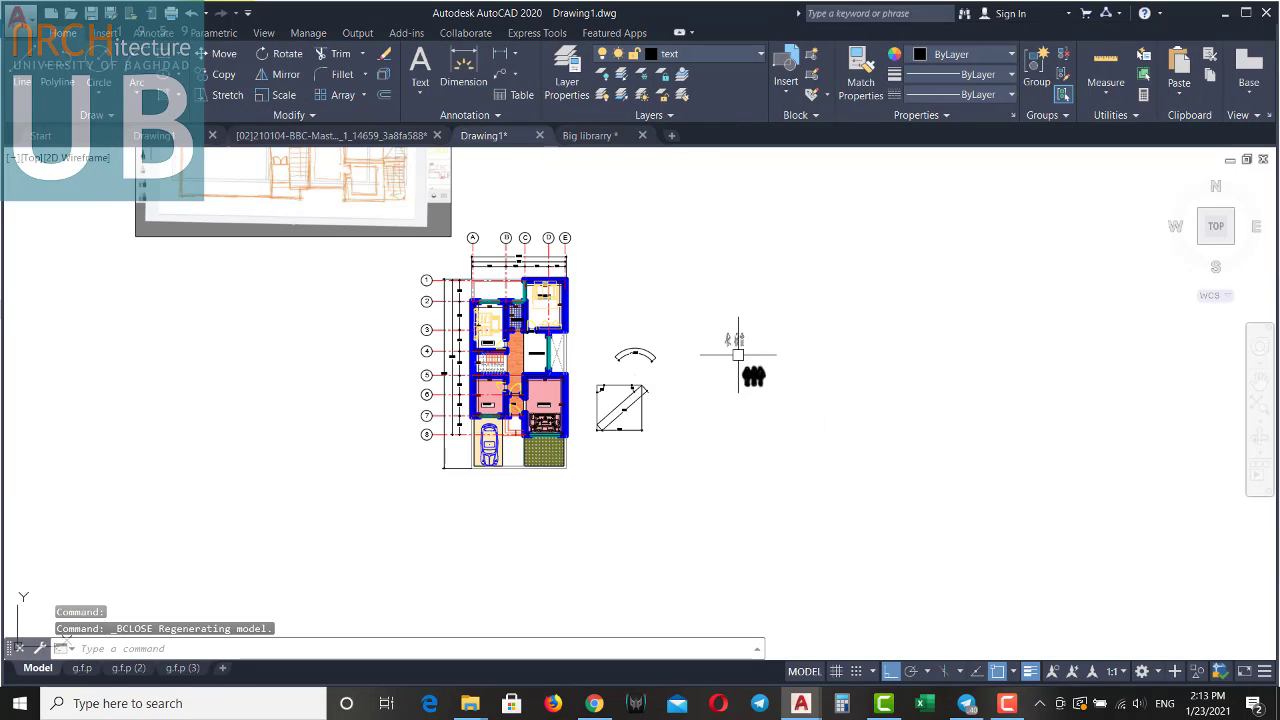
scroll(479, 413, up, 2)
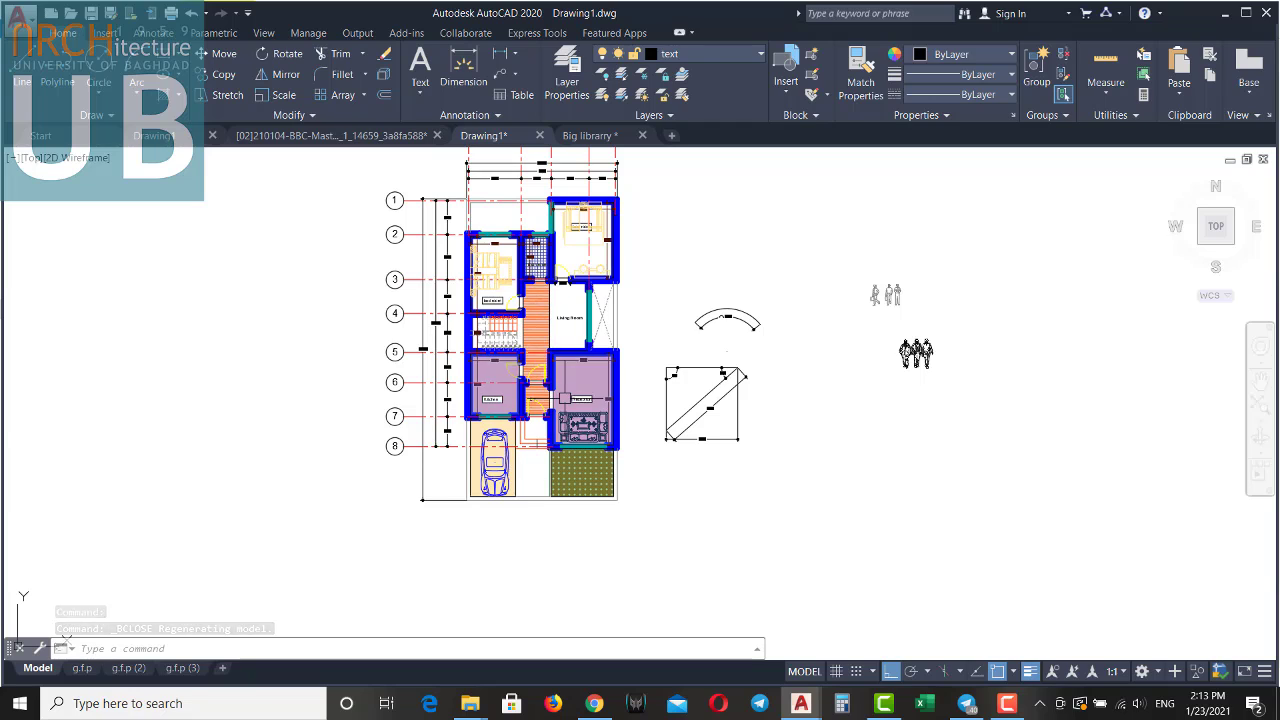
click(1007, 703)
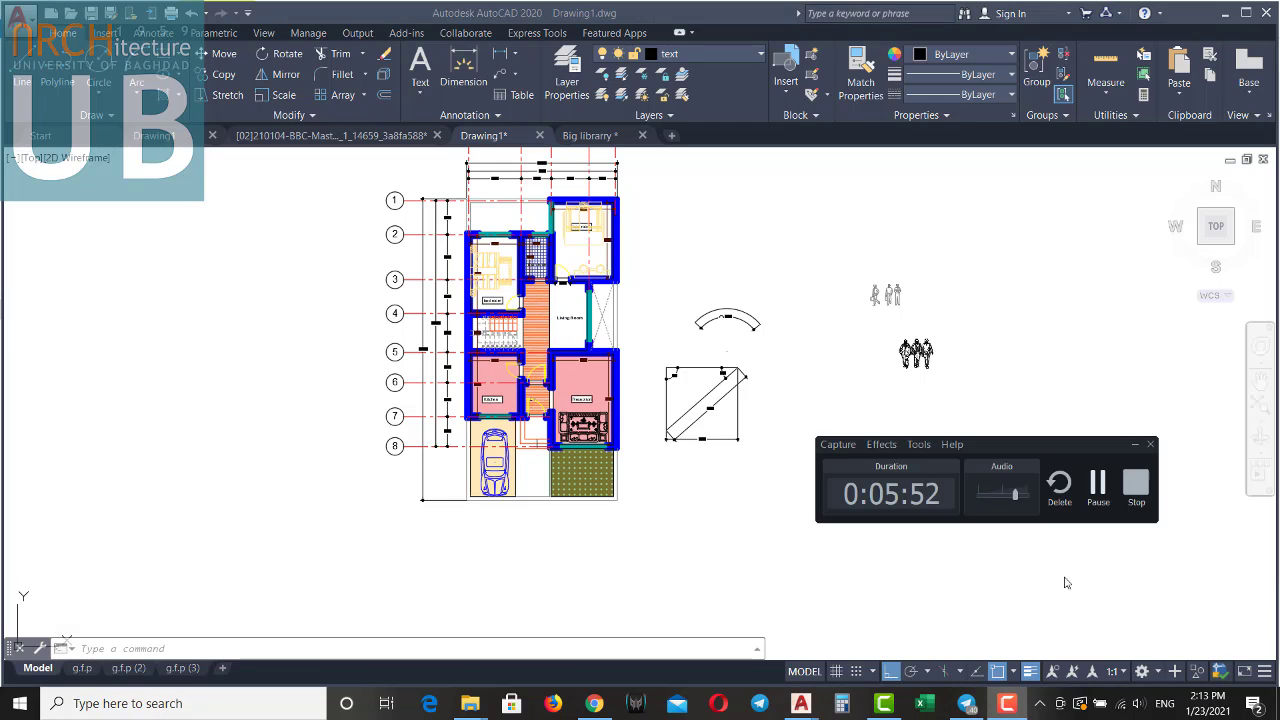